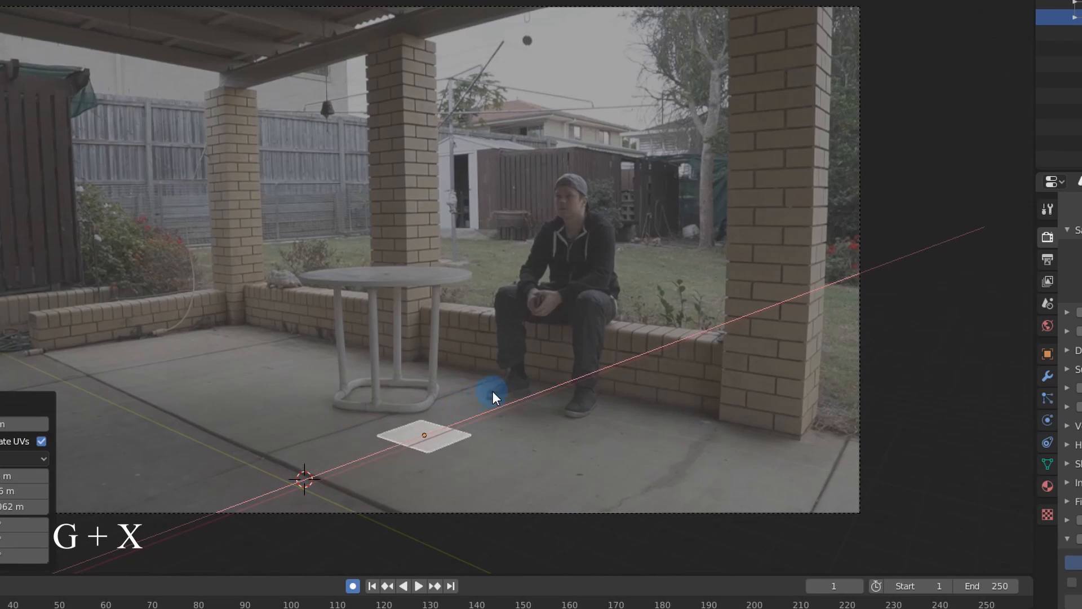
# - Raise the plane along the Z axis to just above the tabletop and rotate it upright about the X axis
pyautogui.click(492, 391)
pyautogui.press('g')
pyautogui.press('z')
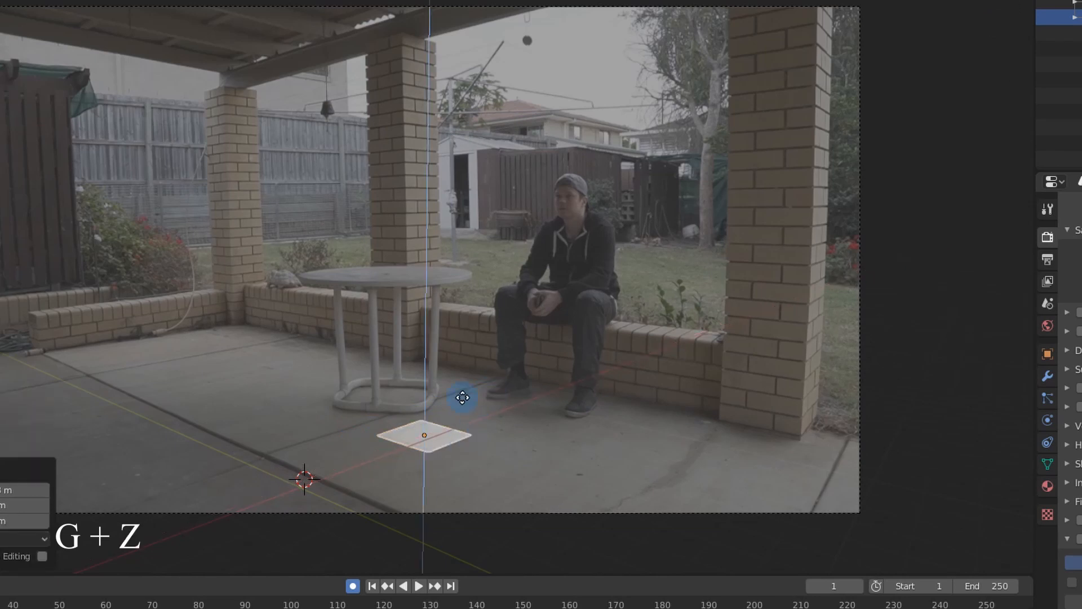
pyautogui.click(447, 240)
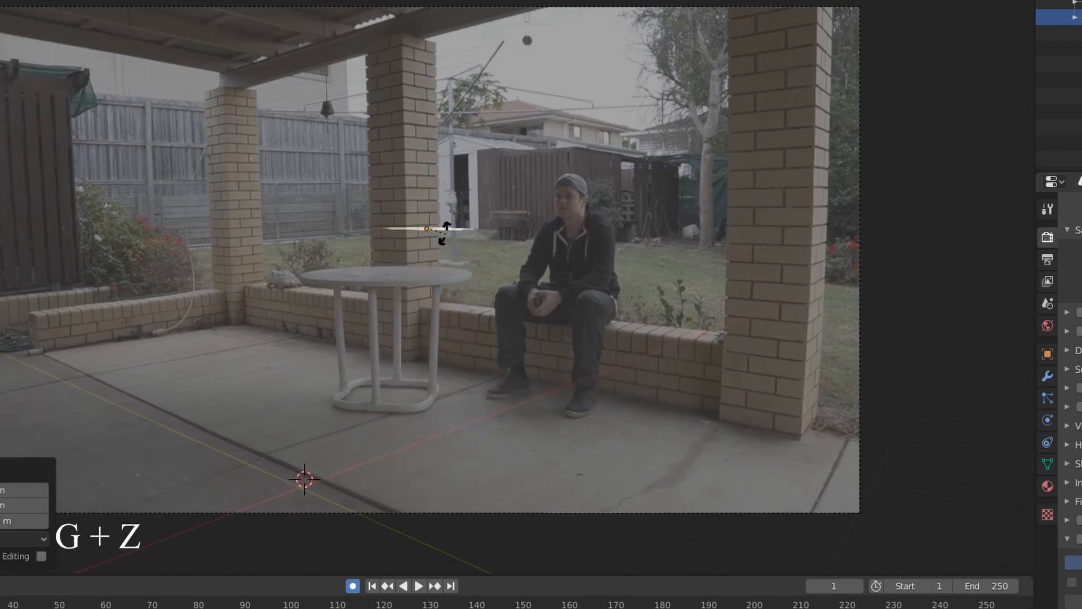
pyautogui.press('r')
pyautogui.press('x')
pyautogui.click(446, 233)
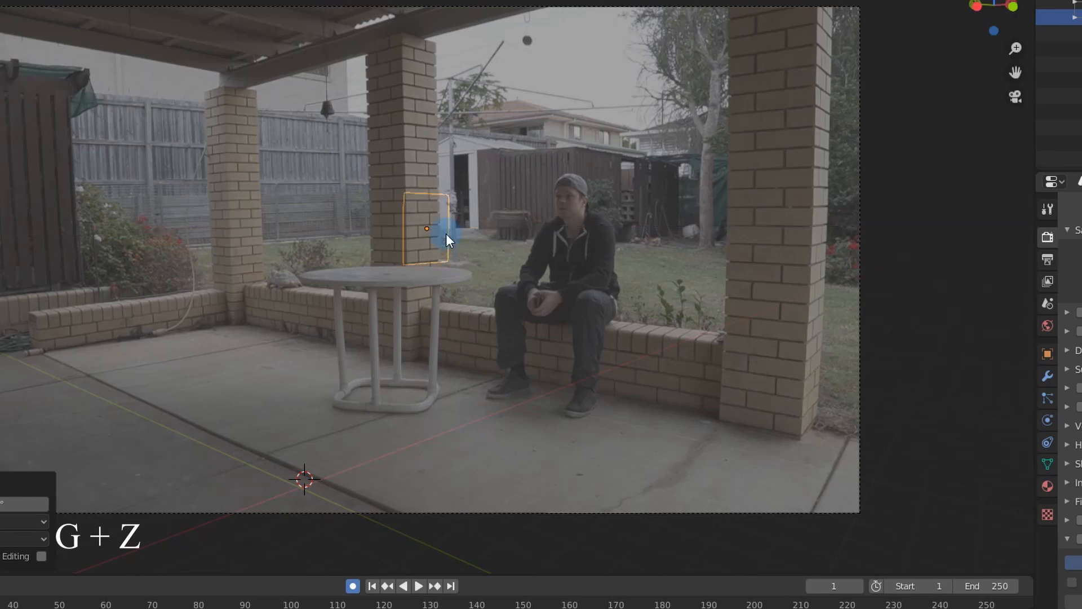
# - Scale up the upright plane, stretch it vertically along Z into a tall sheet, and raise it slightly
pyautogui.press('s')
pyautogui.click(468, 246)
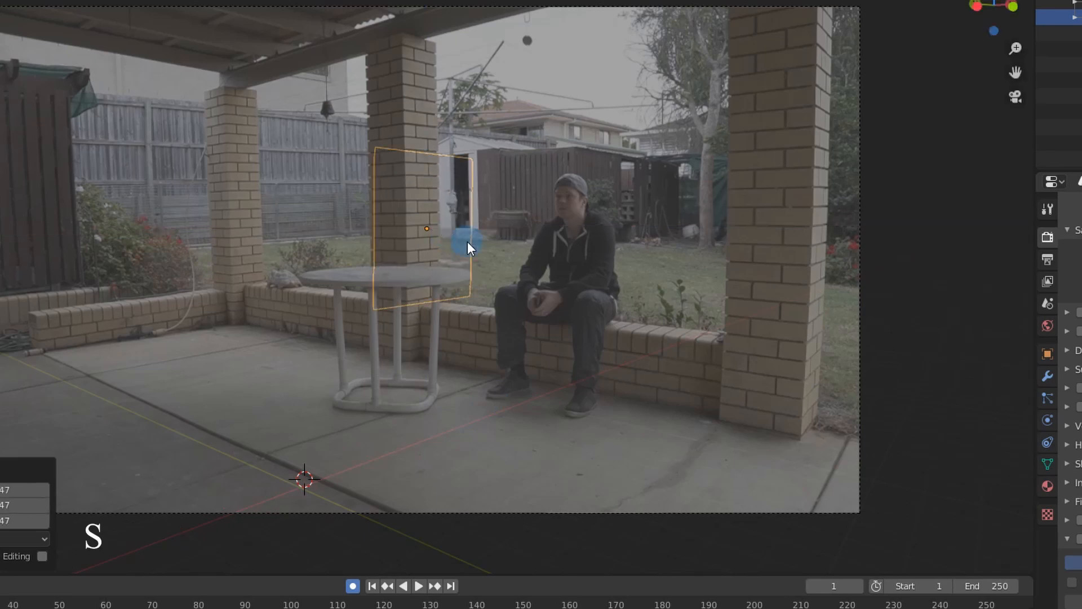
pyautogui.press('s')
pyautogui.press('z')
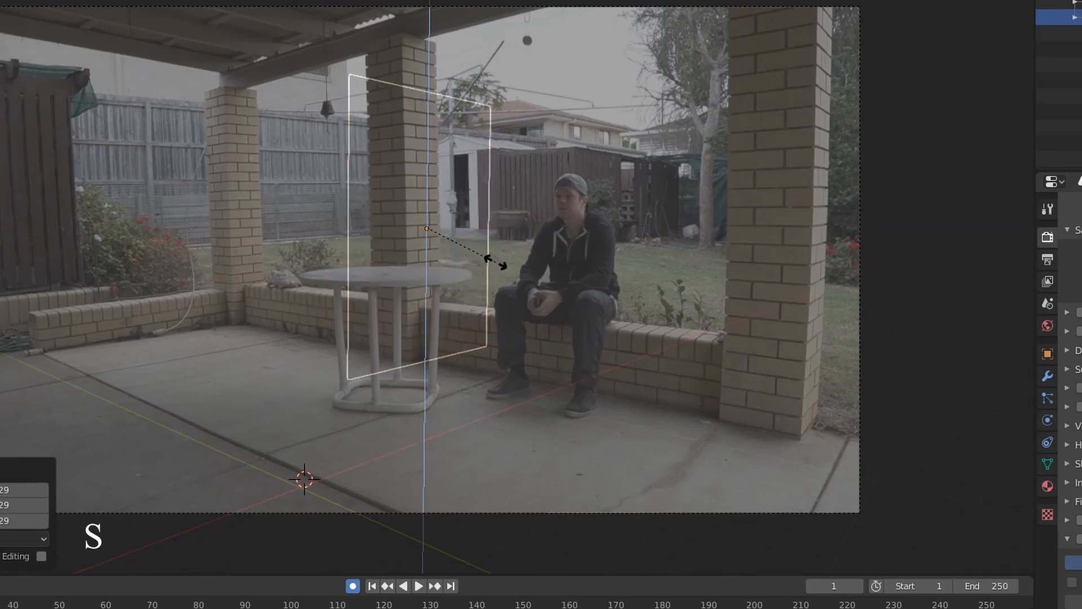
pyautogui.click(536, 305)
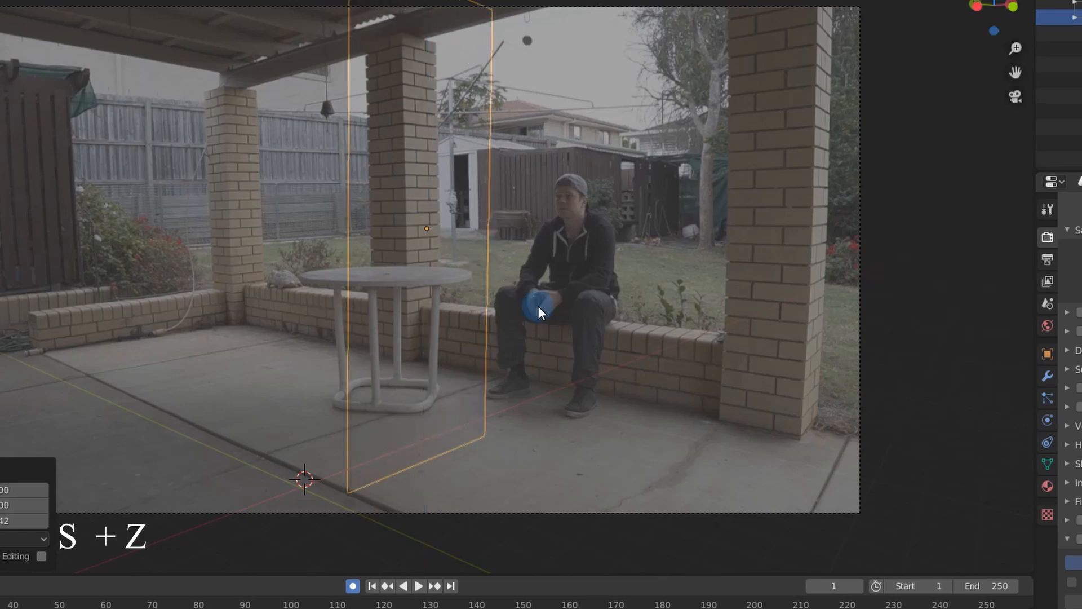
pyautogui.click(532, 257)
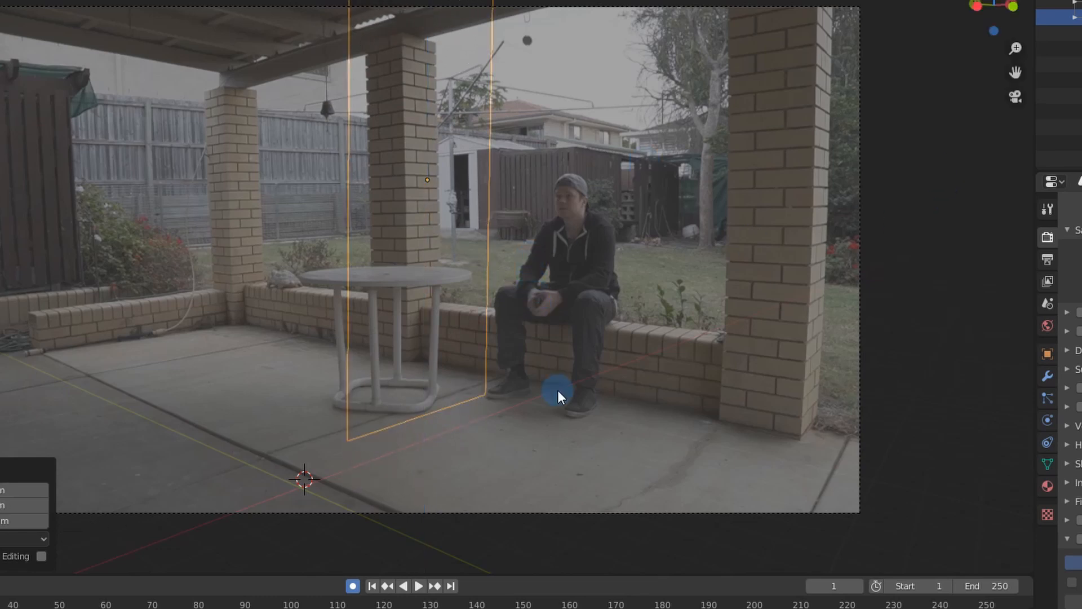
# - Subdivide the upright plane's mesh into a dense grid with about 20 cuts
pyautogui.moveTo(936, 122); pyautogui.dragTo(516, 314, button='middle')
pyautogui.press('Tab')
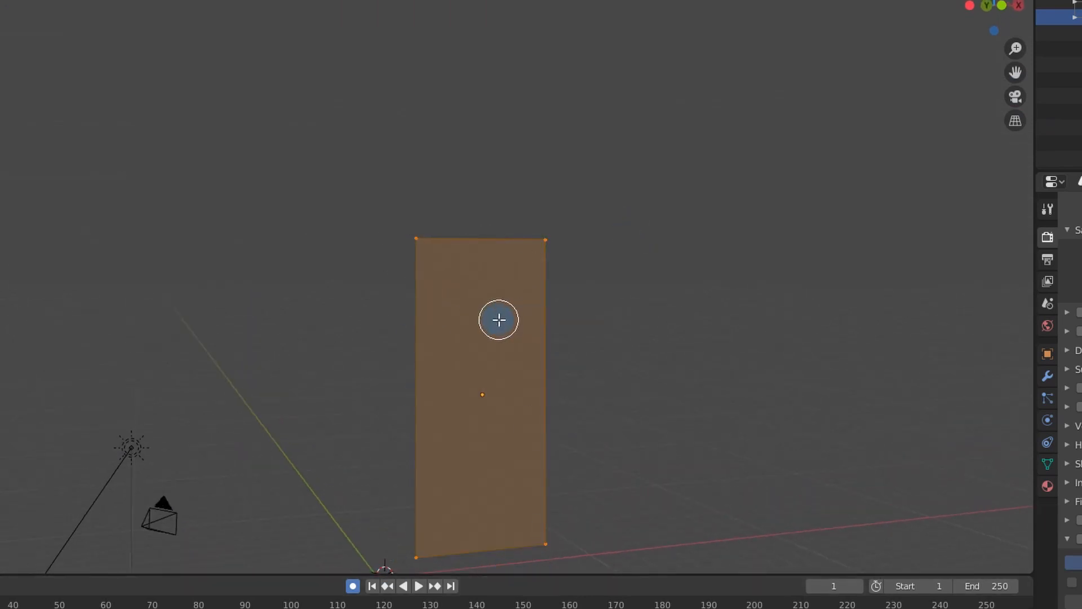
pyautogui.rightClick(497, 321)
pyautogui.click(450, 313)
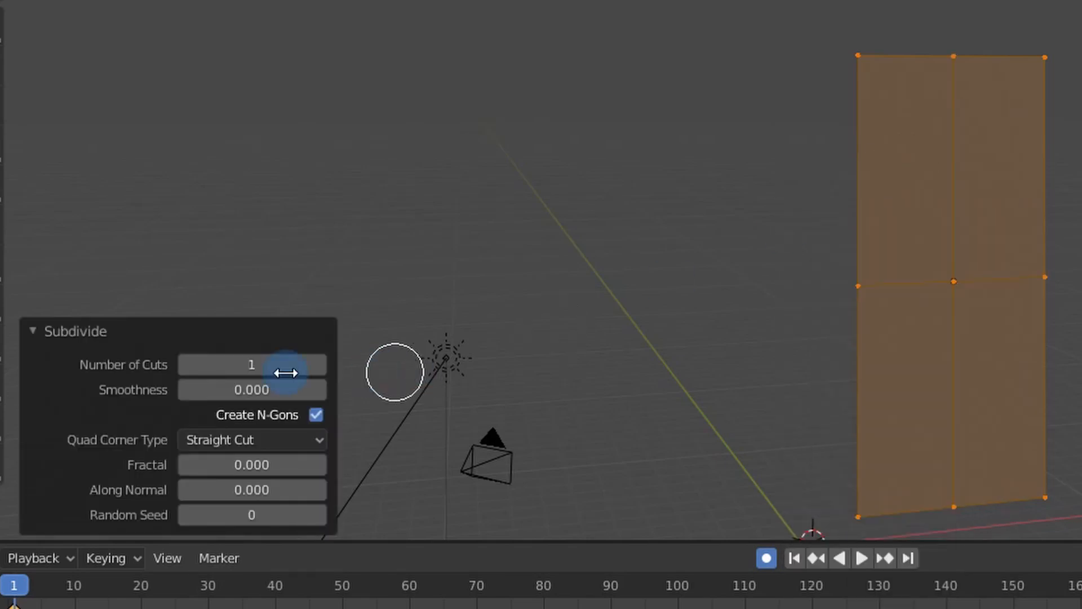
pyautogui.click(321, 364)
pyautogui.click(322, 364)
pyautogui.click(322, 364)
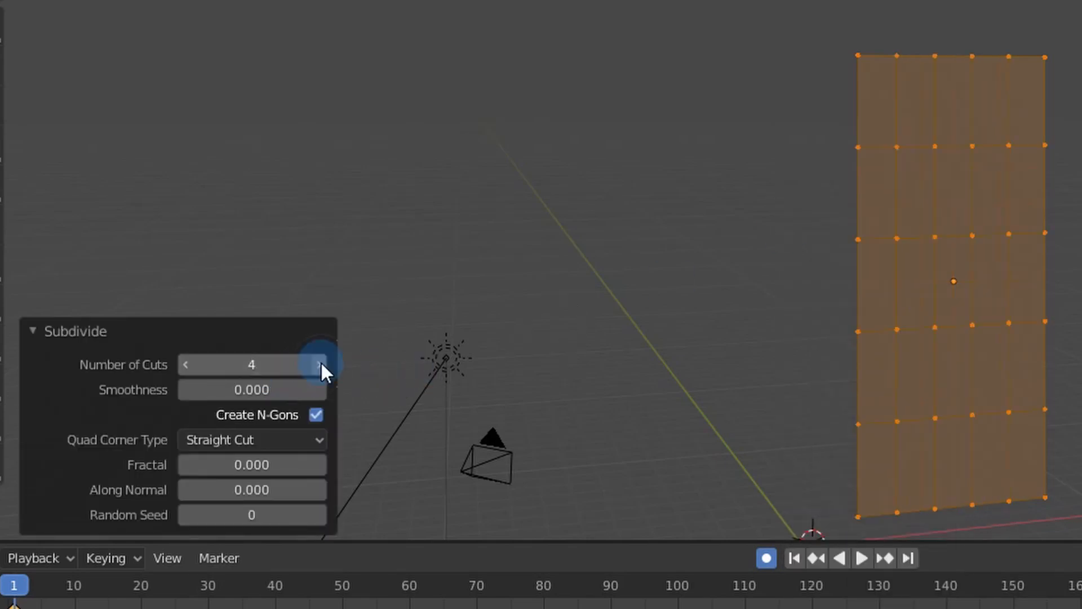
pyautogui.click(321, 364)
pyautogui.click(322, 364)
pyautogui.click(322, 364)
pyautogui.click(321, 364)
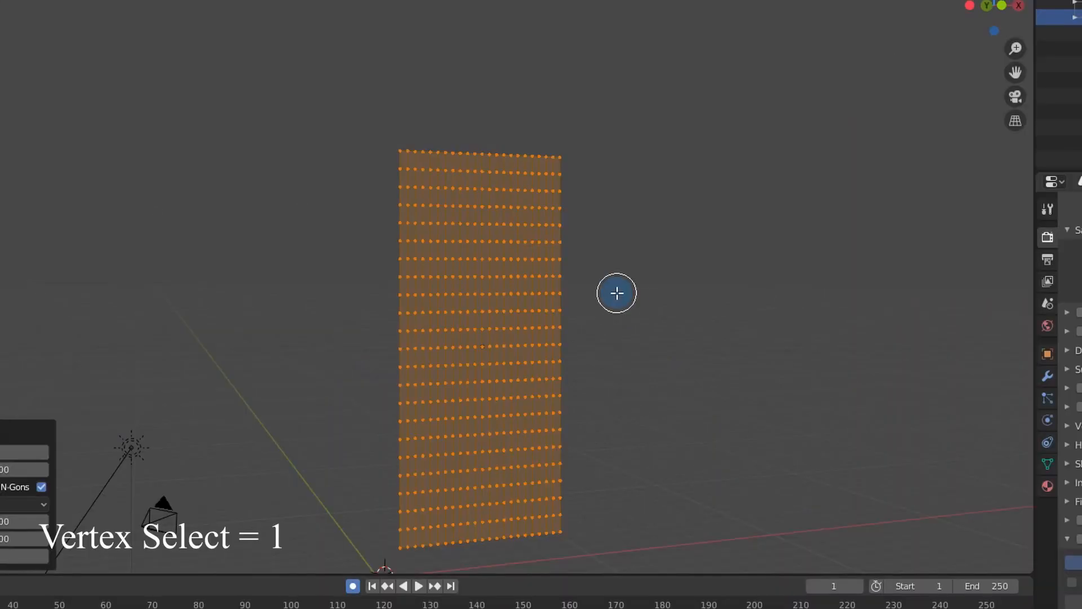
# - Select four vertices near each end of the plane's top edge, leaving the corner vertices unselected
pyautogui.press('Tab')
pyautogui.press('Tab')
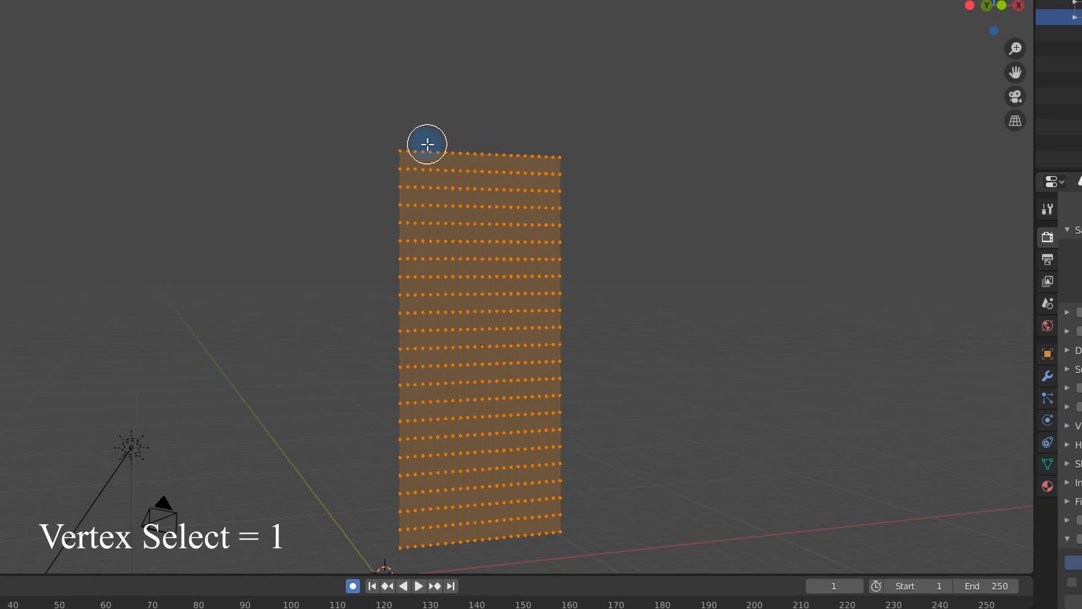
pyautogui.keyDown('shift'); pyautogui.moveTo(427, 144); pyautogui.dragTo(430, 282, button='middle'); pyautogui.keyUp('shift')
pyautogui.scroll(8, 430, 285)
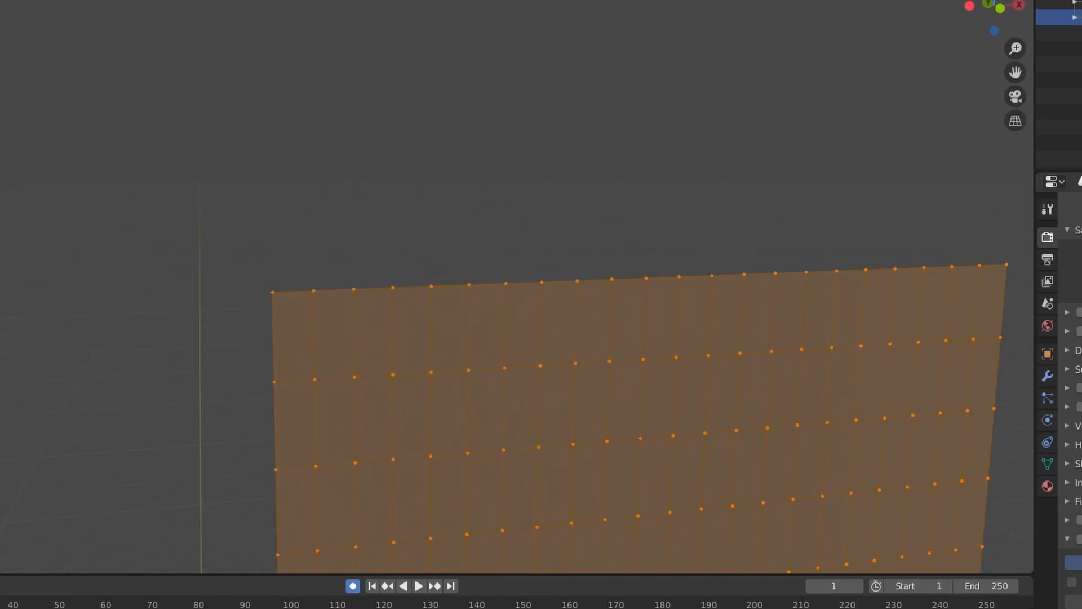
pyautogui.click(306, 294)
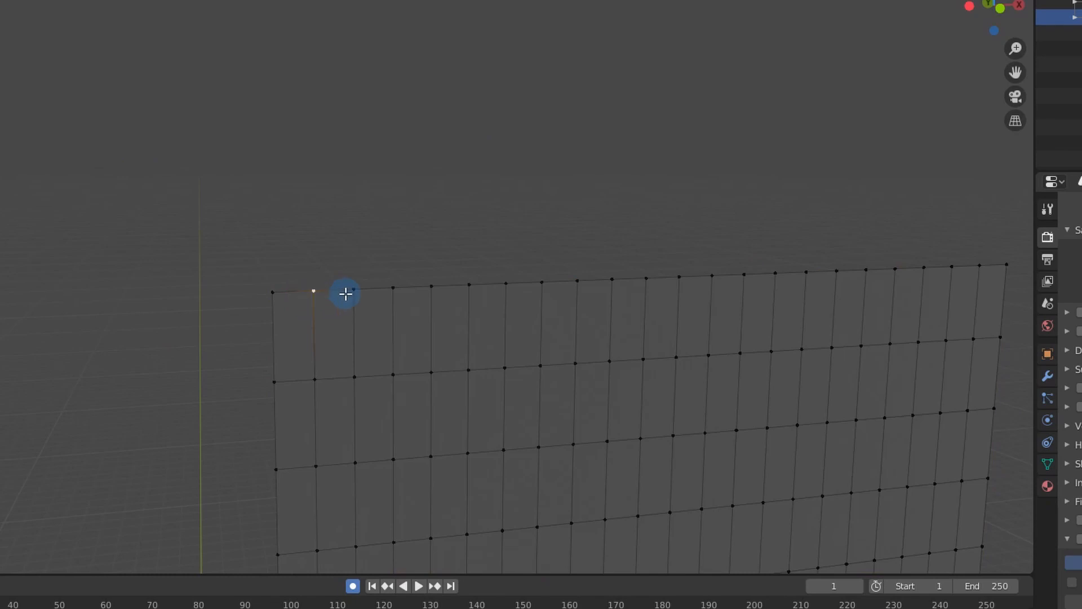
pyautogui.keyDown('shift'); pyautogui.click(347, 292); pyautogui.keyUp('shift')
pyautogui.keyDown('shift'); pyautogui.click(389, 291); pyautogui.keyUp('shift')
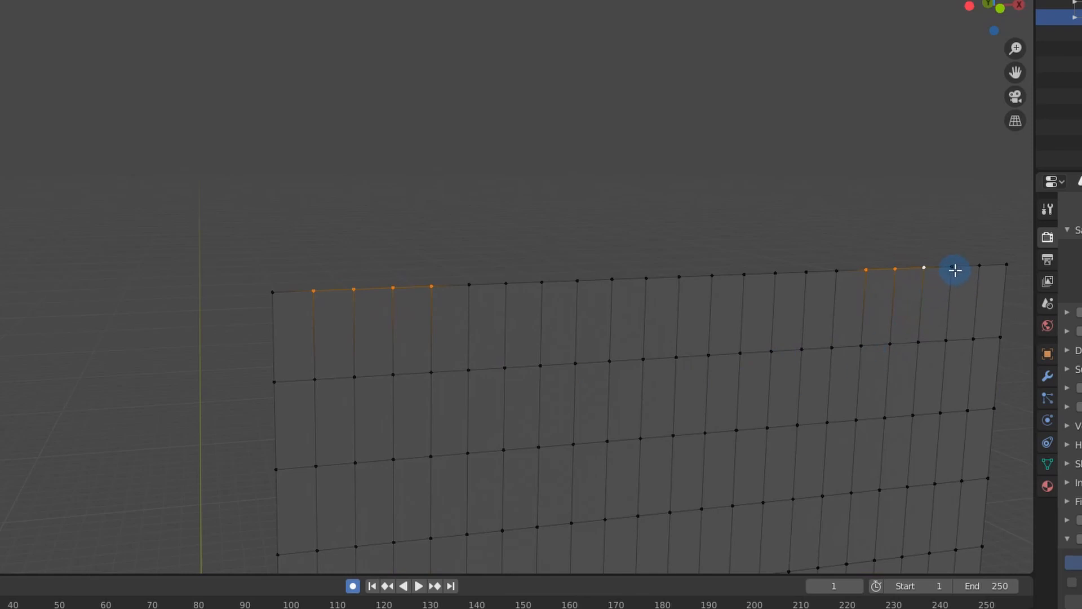
# - Create a vertex group named HandPins, assign the selected top-edge vertices to it, and return to Object Mode
pyautogui.click(1047, 465)
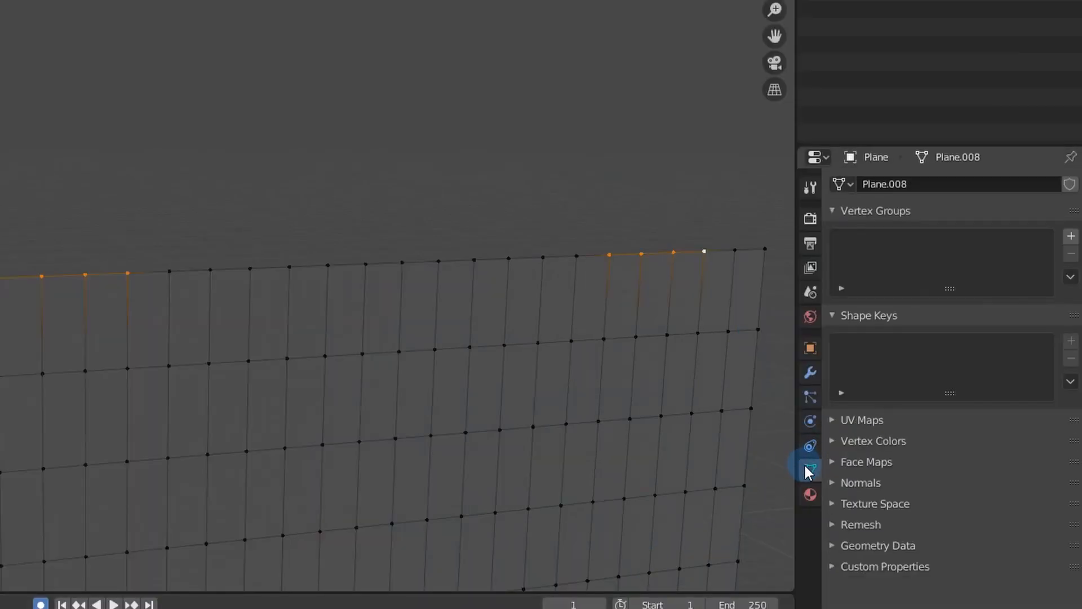
pyautogui.click(1071, 236)
pyautogui.doubleClick(901, 241)
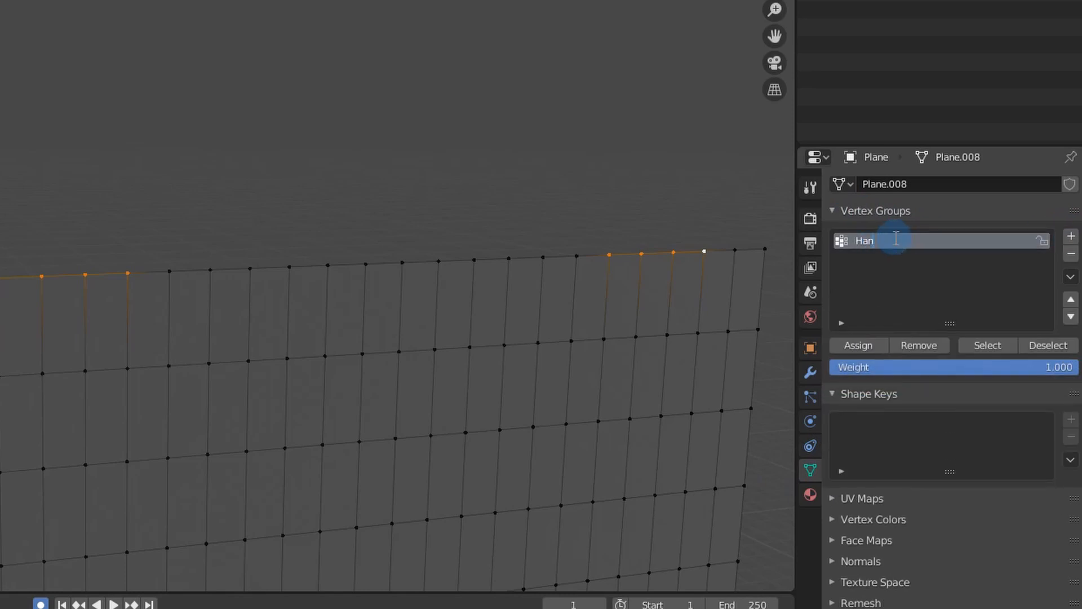
pyautogui.write('HandPins')
pyautogui.press('Return')
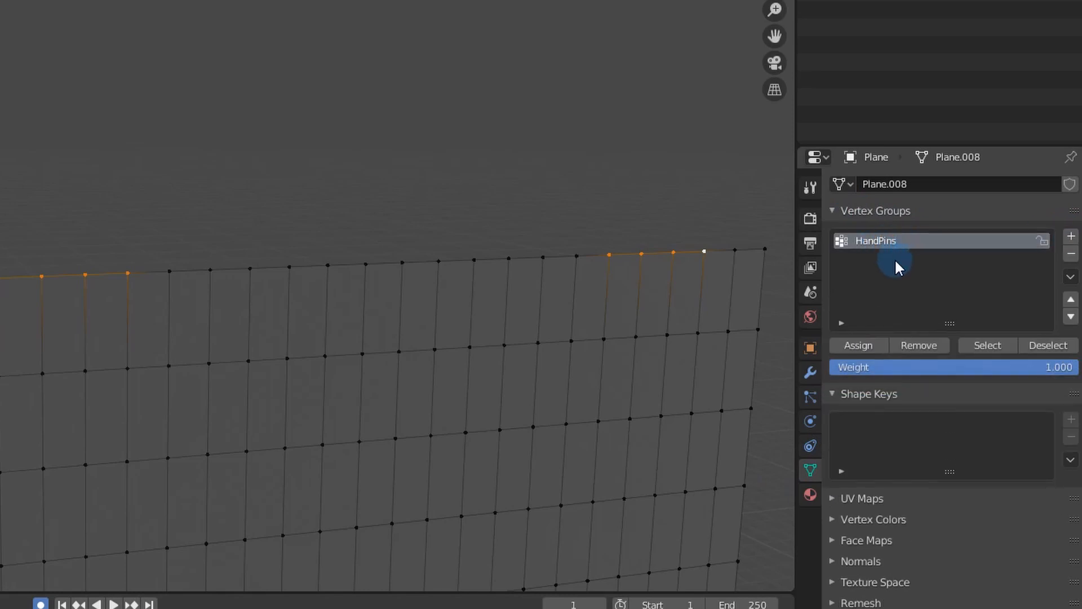
pyautogui.click(862, 346)
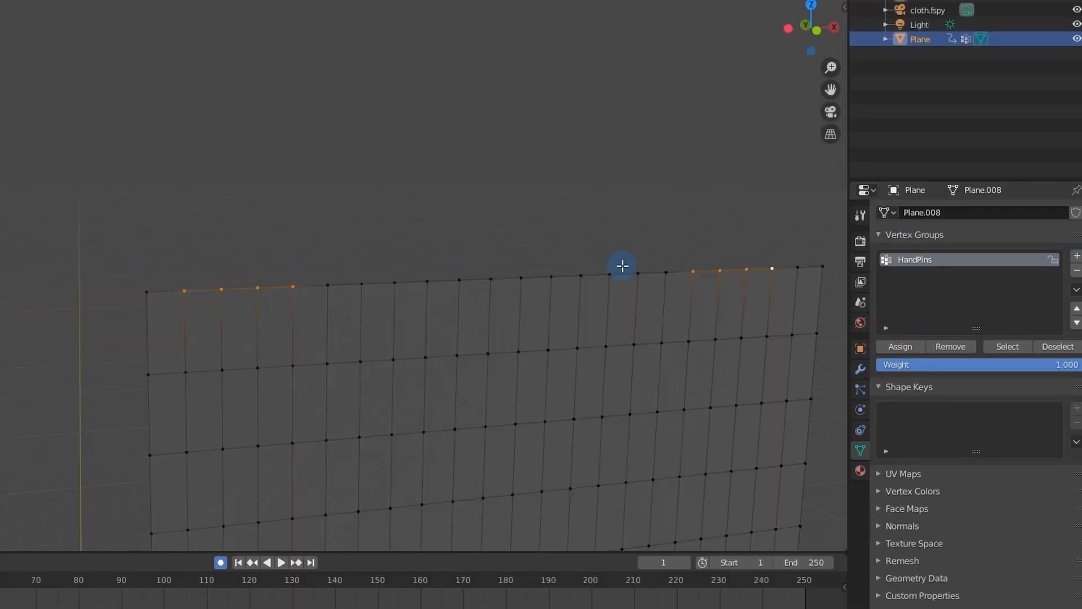
pyautogui.press('Tab')
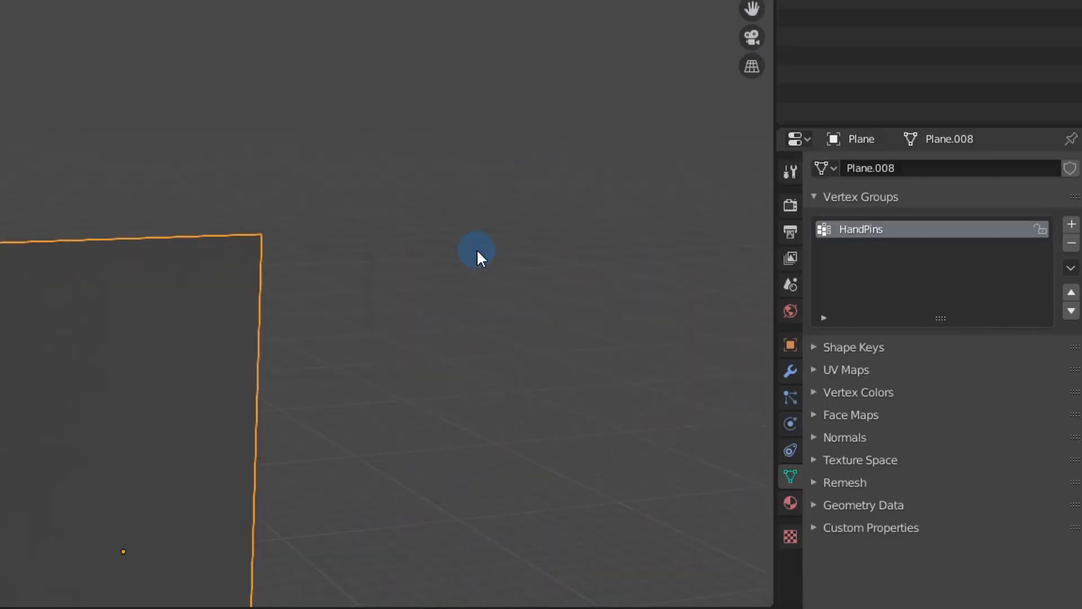
# - Add cloth physics to the plane and set its simulation quality steps to 8
pyautogui.click(477, 250)
pyautogui.moveTo(477, 250); pyautogui.dragTo(489, 249, button='middle')
pyautogui.click(164, 322)
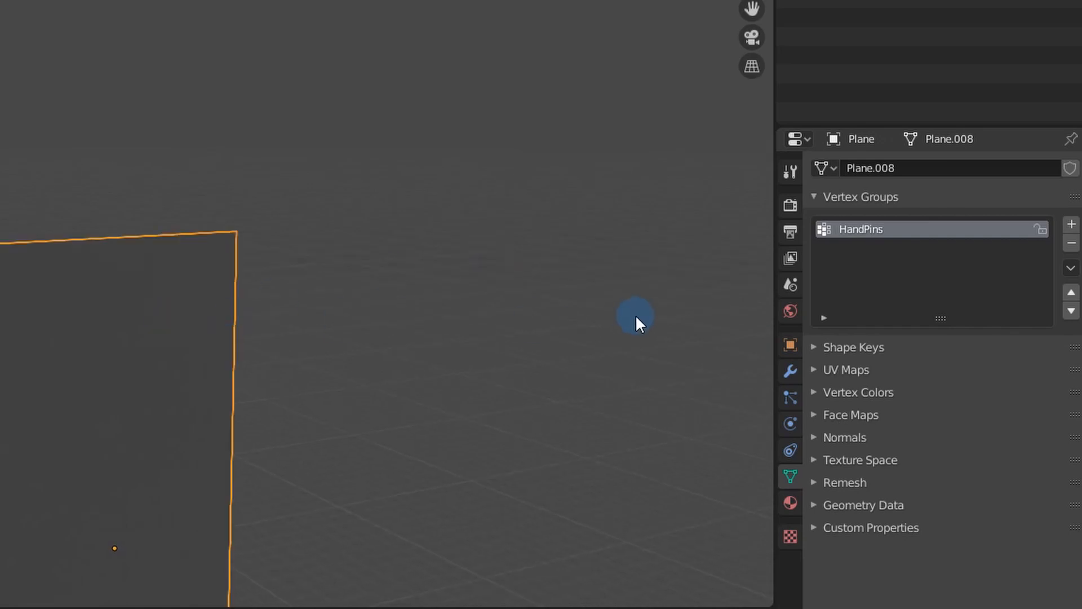
pyautogui.click(791, 424)
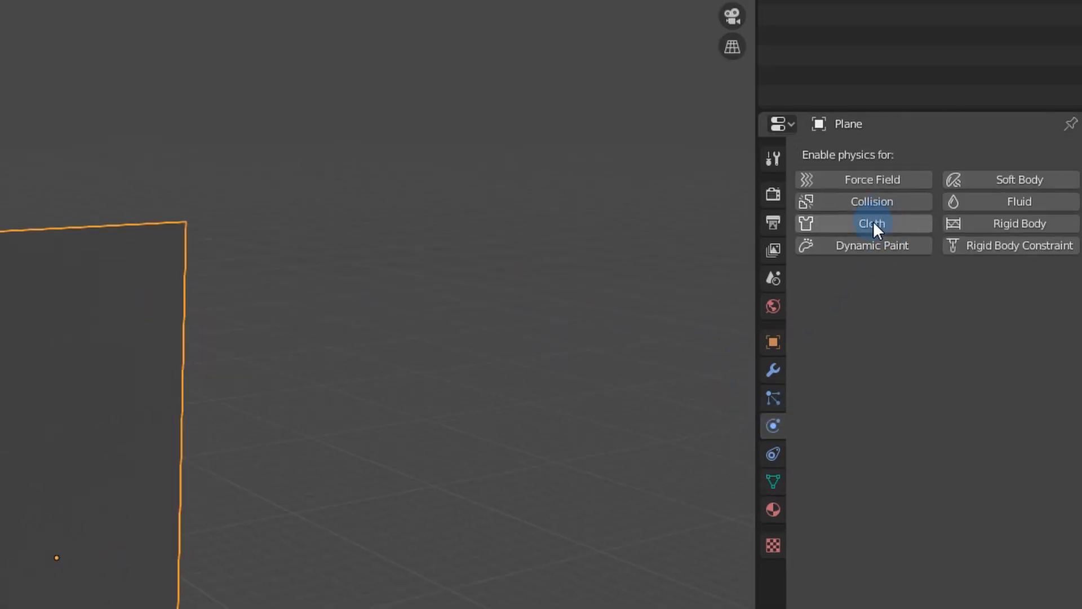
pyautogui.click(871, 231)
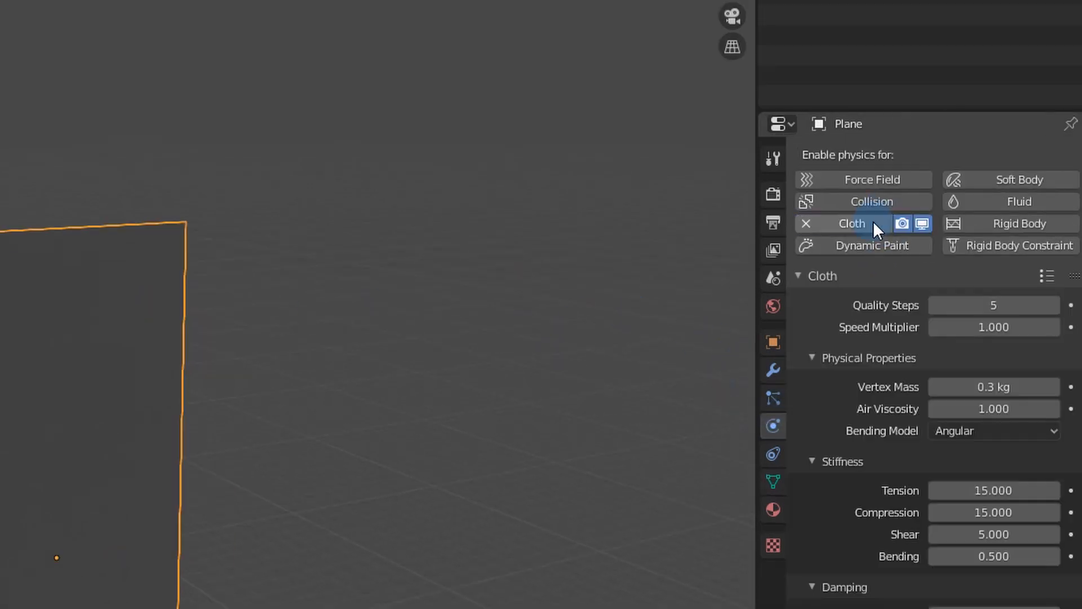
pyautogui.click(982, 305)
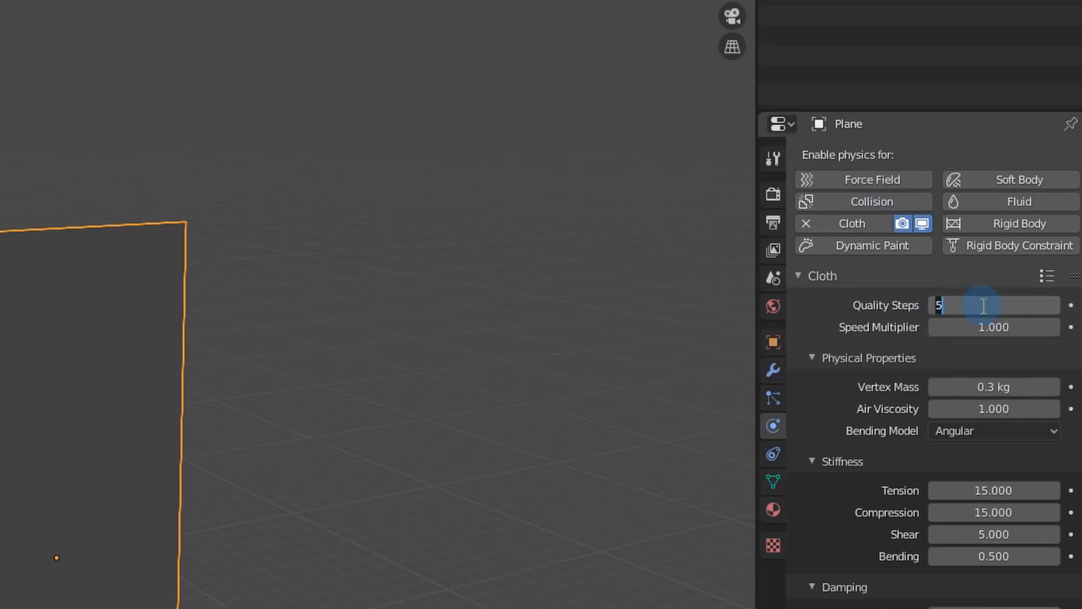
pyautogui.write('8')
pyautogui.press('Return')
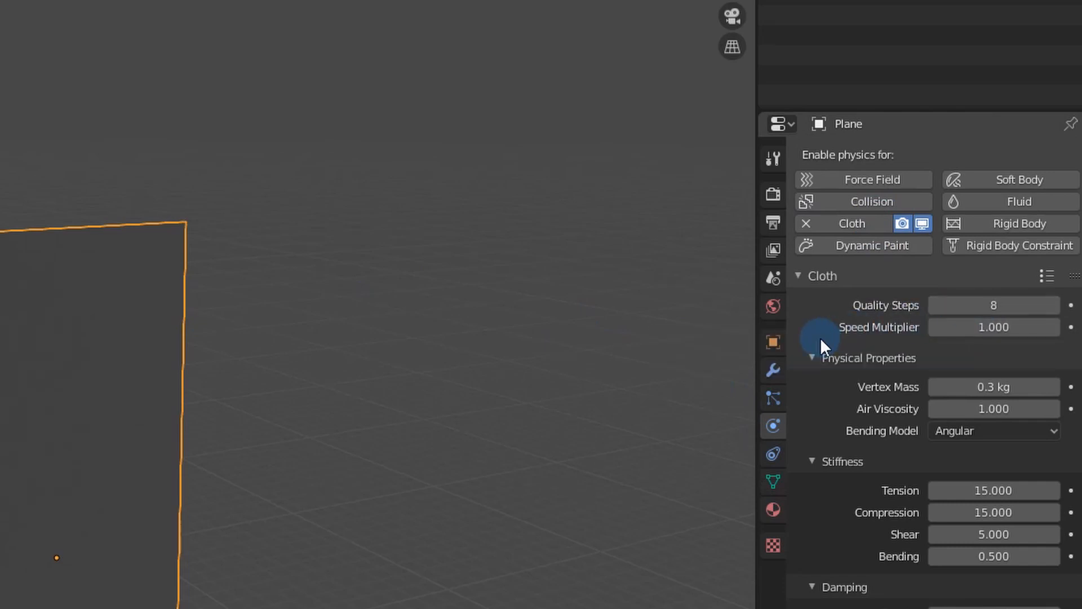
# - Set the cloth's tension and compression stiffness to 5 each
pyautogui.scroll(-5, 823, 381)
pyautogui.scroll(3, 827, 381)
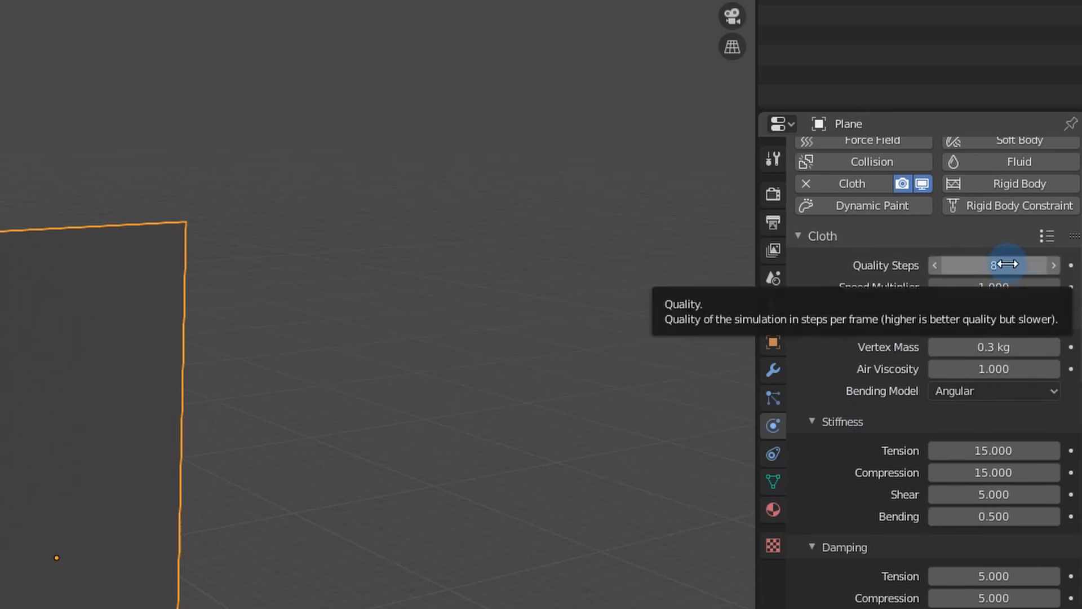
pyautogui.click(988, 449)
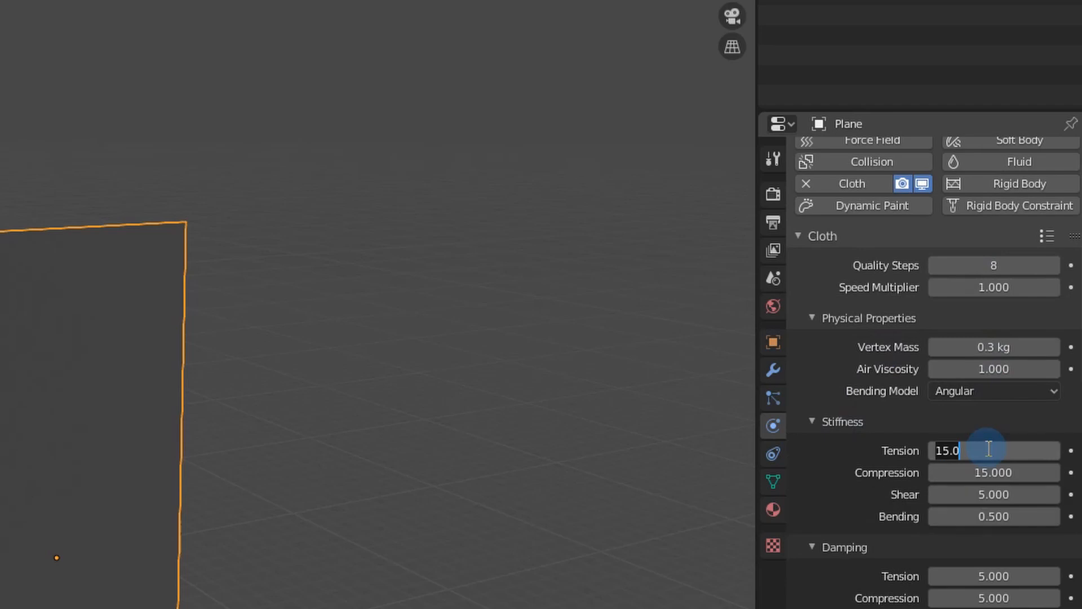
pyautogui.write('5')
pyautogui.press('Return')
pyautogui.click(991, 473)
pyautogui.write('5')
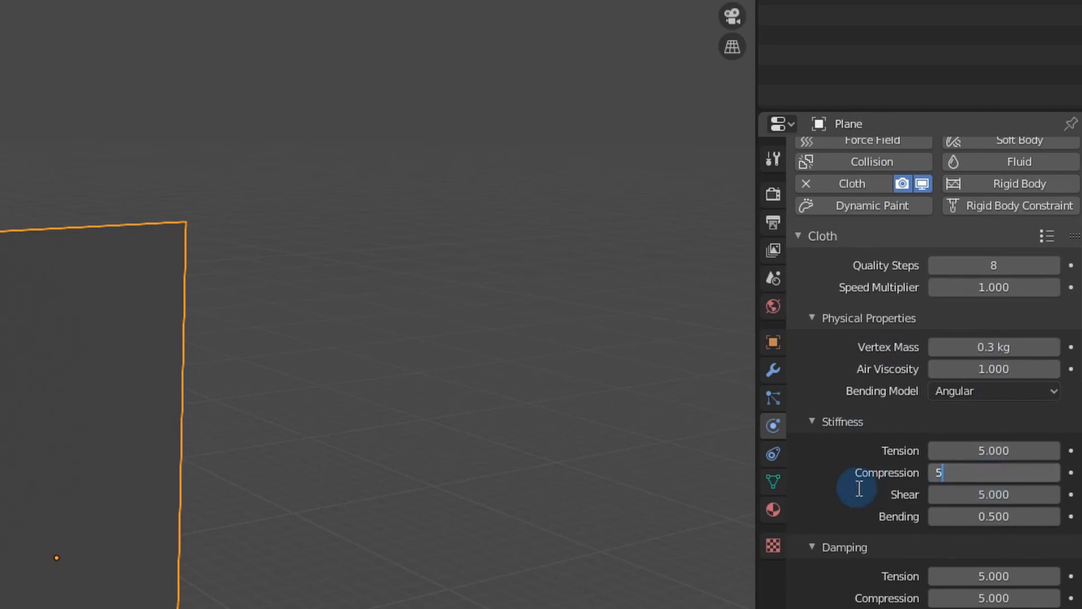
pyautogui.press('Return')
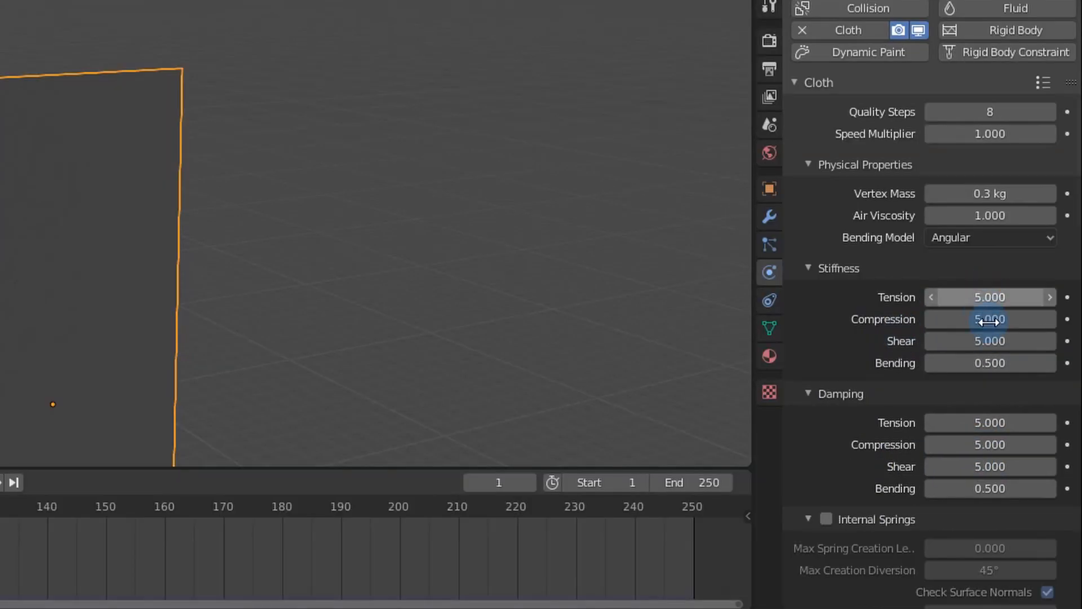
# - Enable self collisions for the cloth and set its collision quality to 10
pyautogui.scroll(-15, 889, 353)
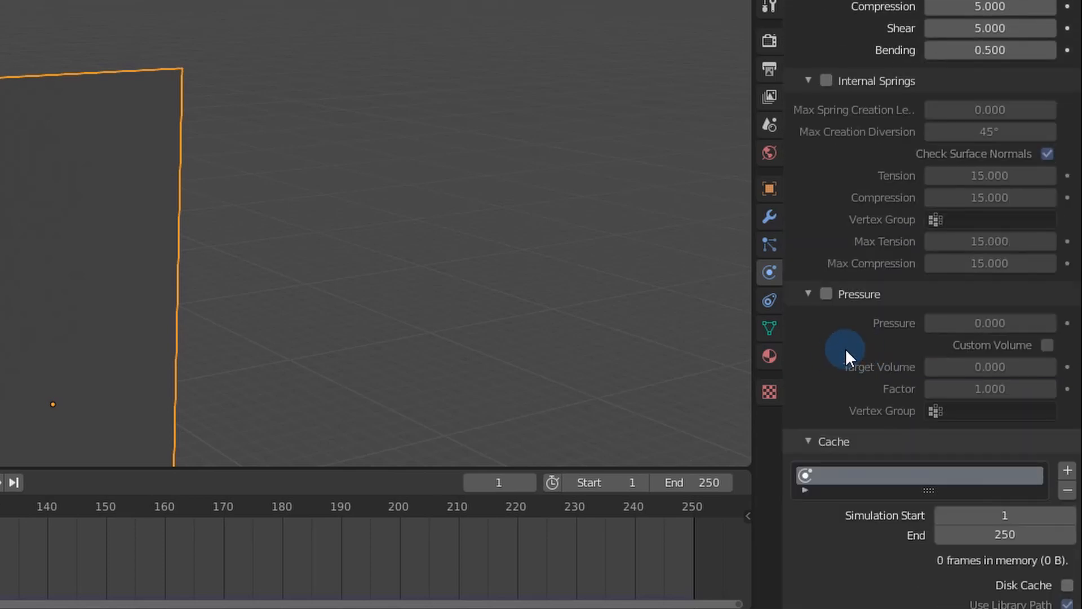
pyautogui.scroll(-8, 846, 348)
pyautogui.scroll(-10, 846, 349)
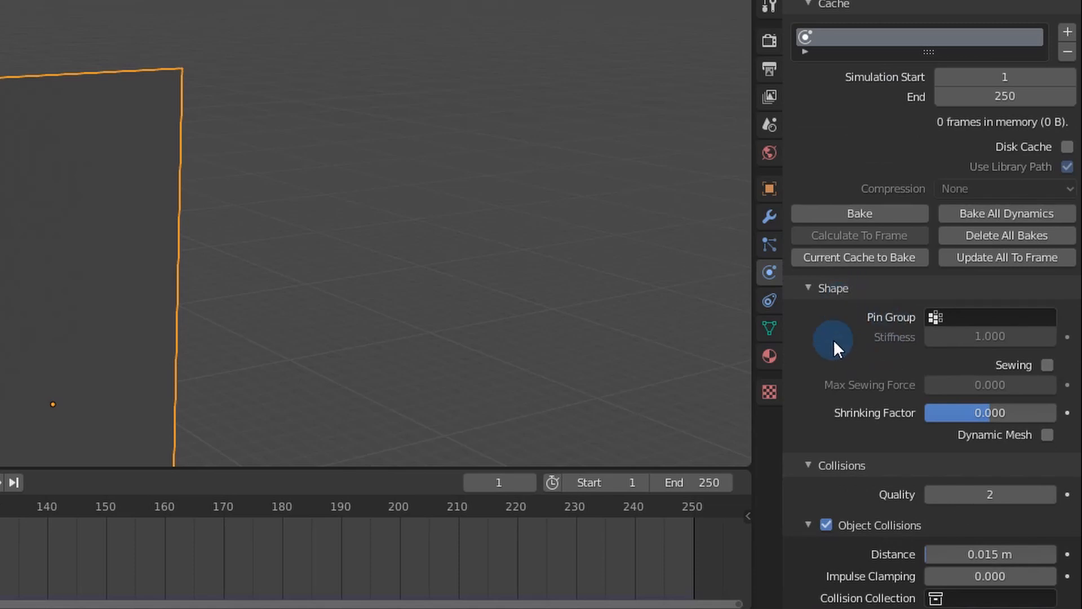
pyautogui.click(809, 524)
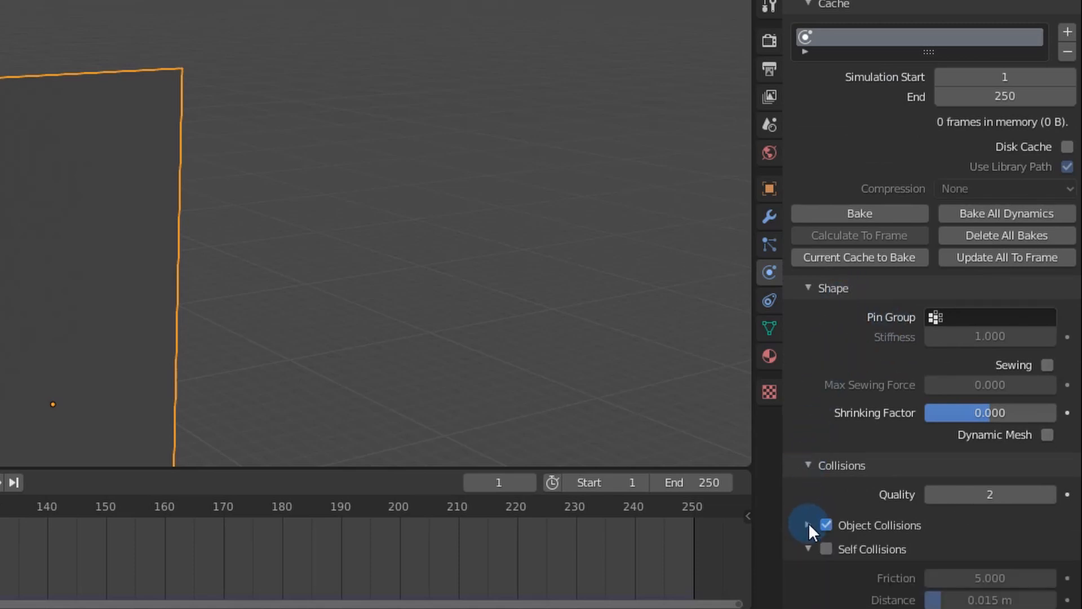
pyautogui.click(809, 523)
pyautogui.scroll(-7, 868, 434)
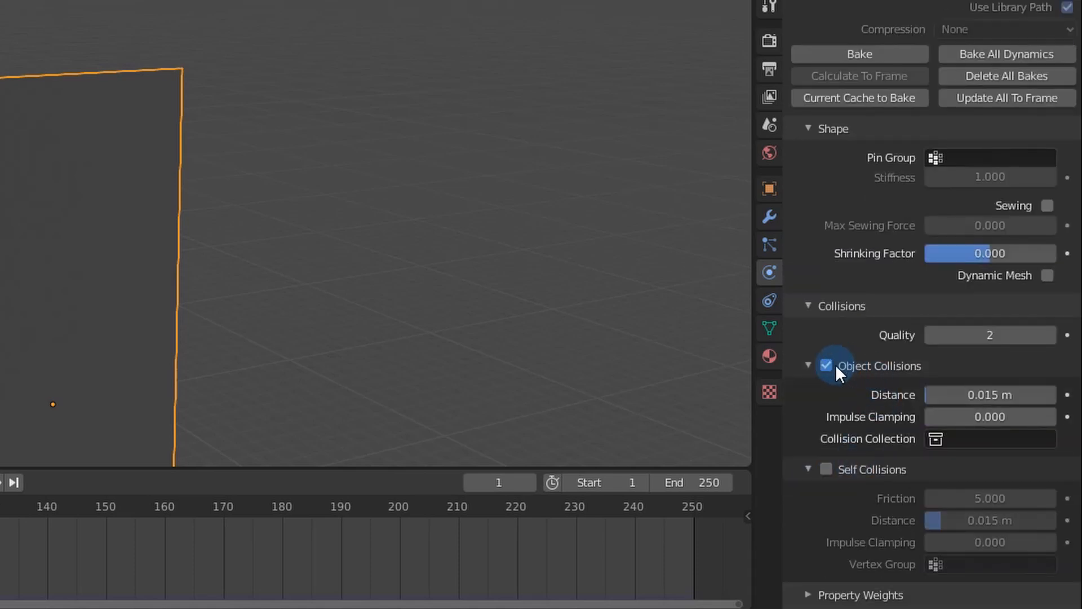
pyautogui.click(826, 470)
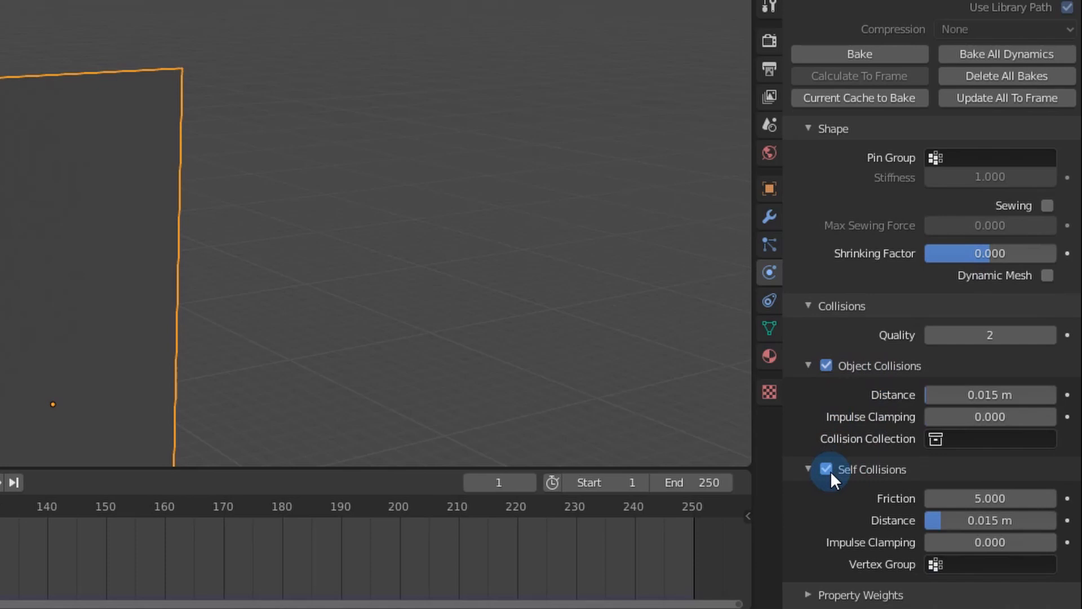
pyautogui.click(980, 334)
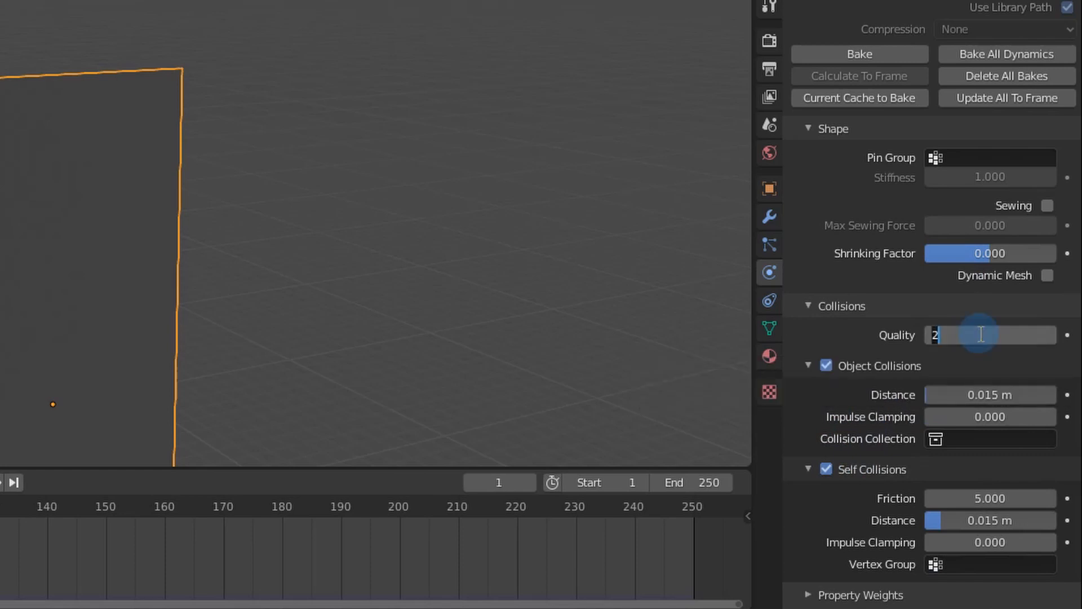
pyautogui.write('10')
pyautogui.press('Return')
# - Assign the HandPins vertex group as the cloth's pin group
pyautogui.scroll(5, 872, 346)
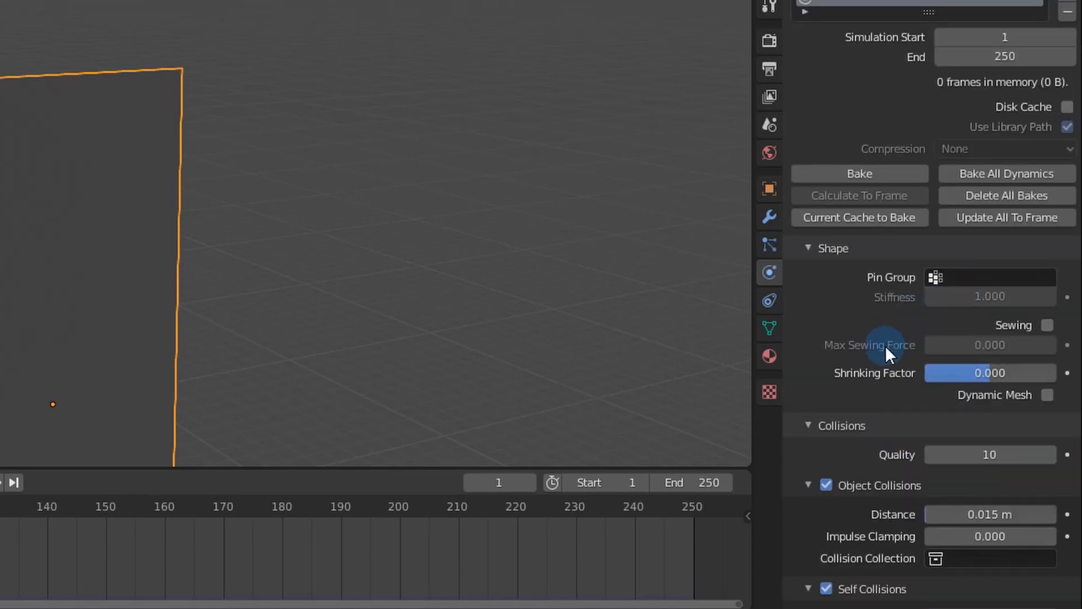
pyautogui.scroll(-5, 885, 345)
pyautogui.scroll(2, 885, 345)
pyautogui.click(983, 178)
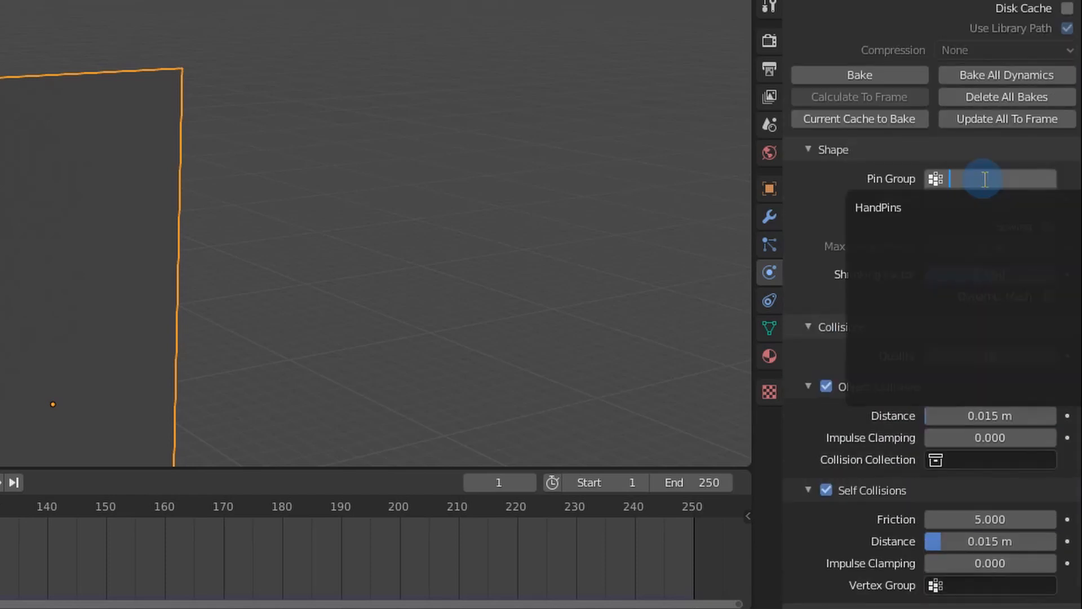
pyautogui.click(920, 207)
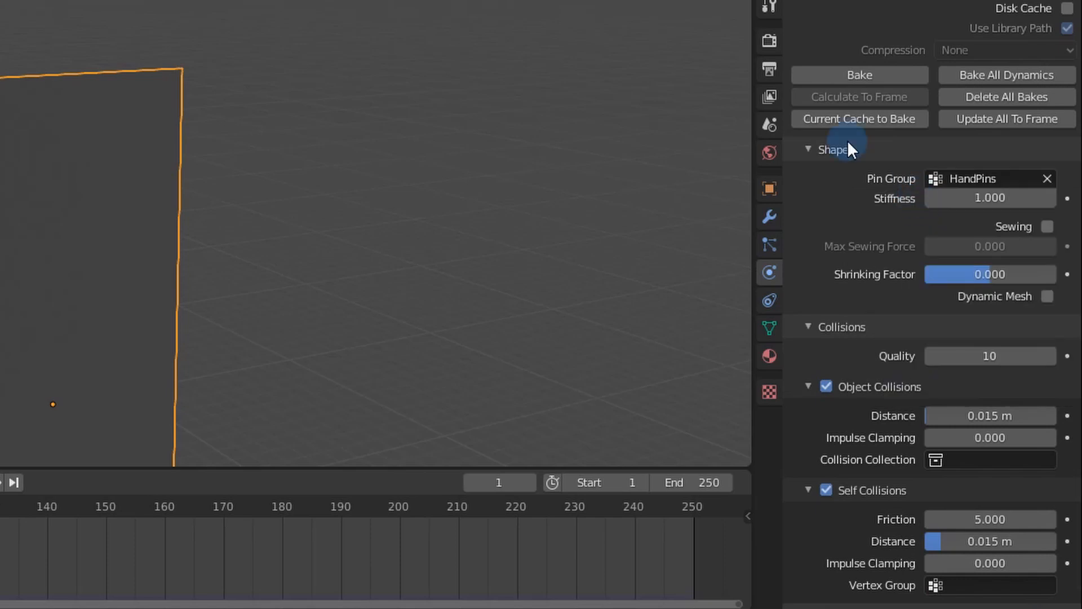
pyautogui.click(808, 150)
pyautogui.click(805, 275)
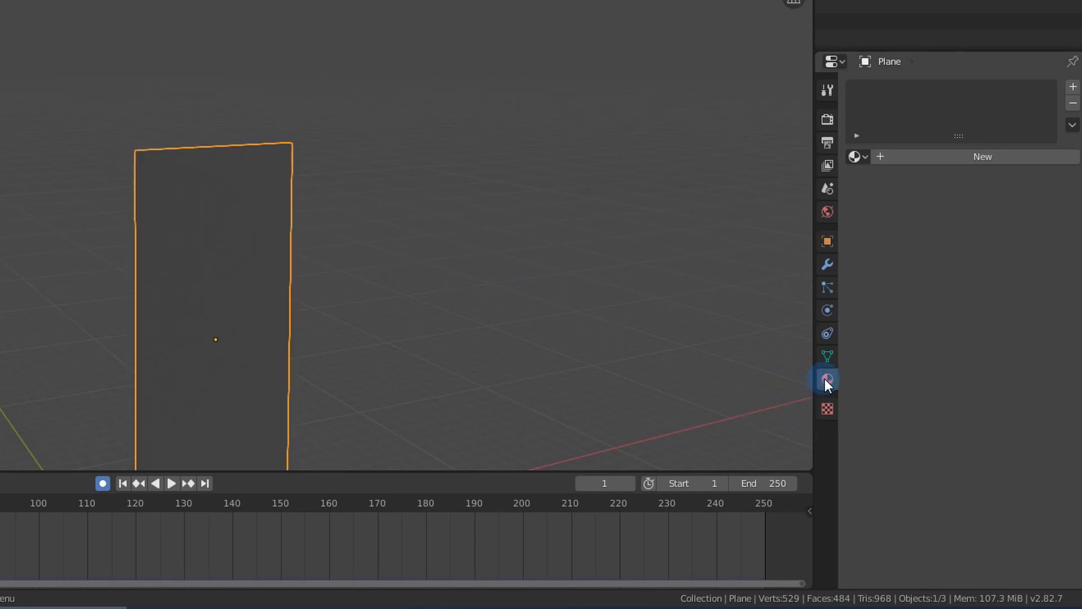
# - Create a new material on the cloth plane and change its surface shader to Velvet BSDF
pyautogui.click(951, 156)
pyautogui.click(998, 258)
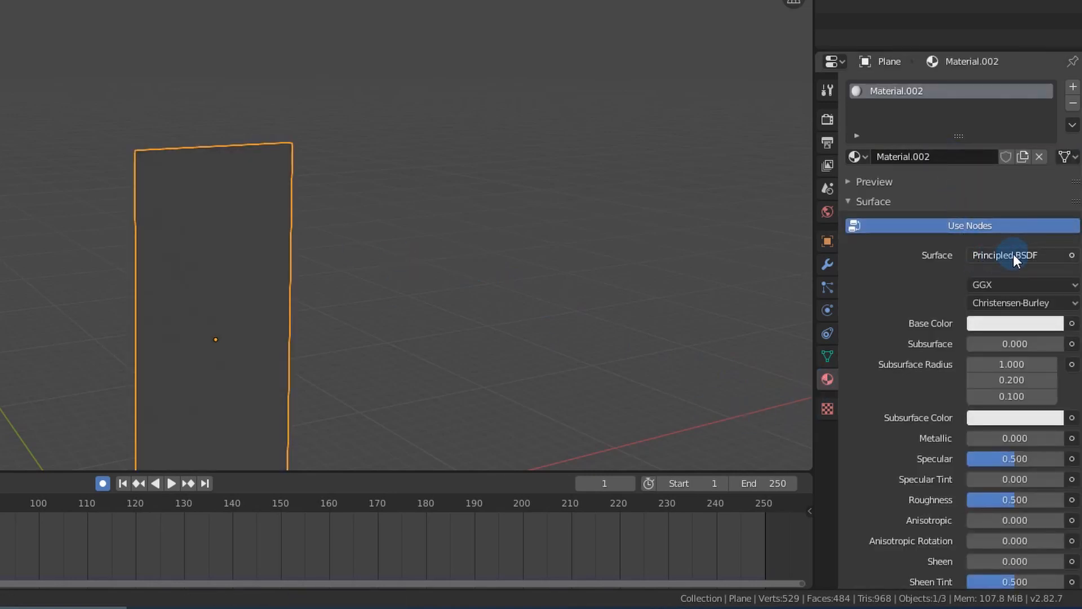
pyautogui.click(1014, 255)
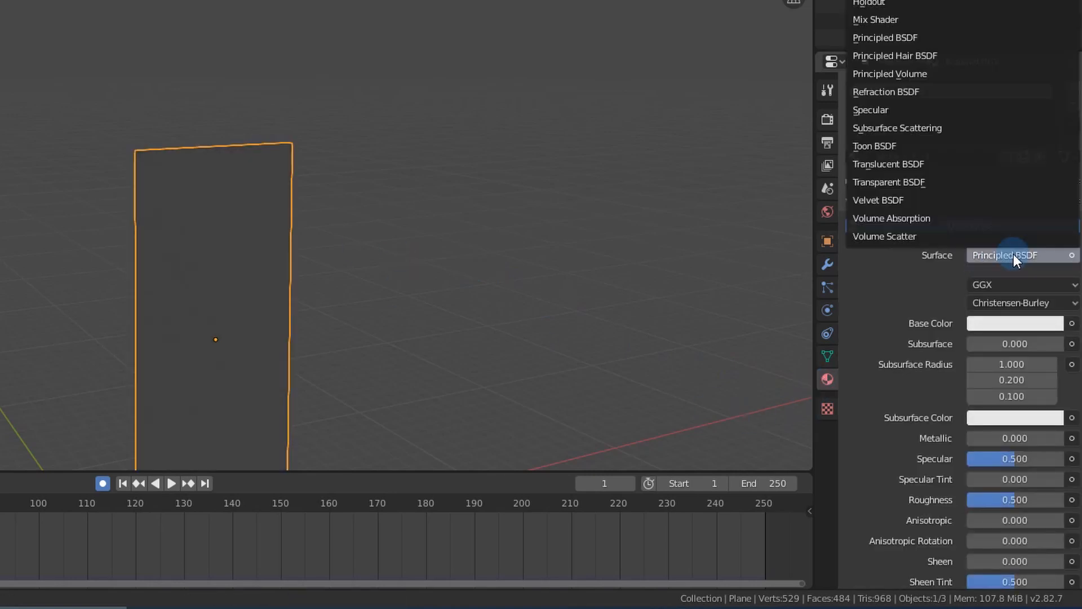
pyautogui.click(902, 201)
# - Give the velvet material a light blue color and set its sigma to 0.383
pyautogui.click(975, 284)
pyautogui.click(1016, 80)
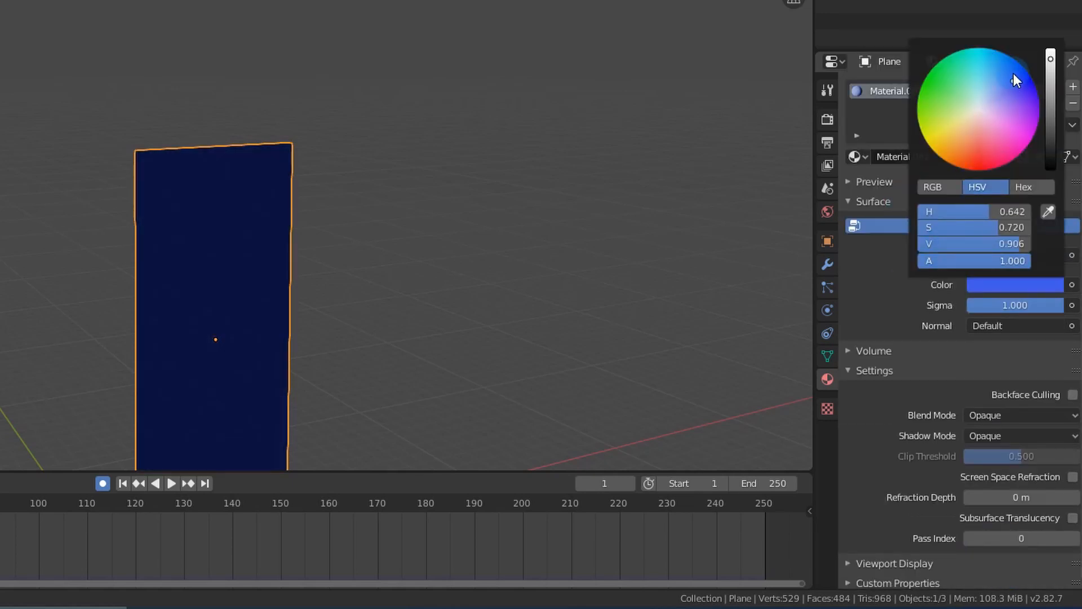
pyautogui.moveTo(1017, 81)
pyautogui.mouseDown()
pyautogui.moveTo(997, 86)
pyautogui.moveTo(1050, 61)
pyautogui.mouseUp()
pyautogui.click(1051, 89)
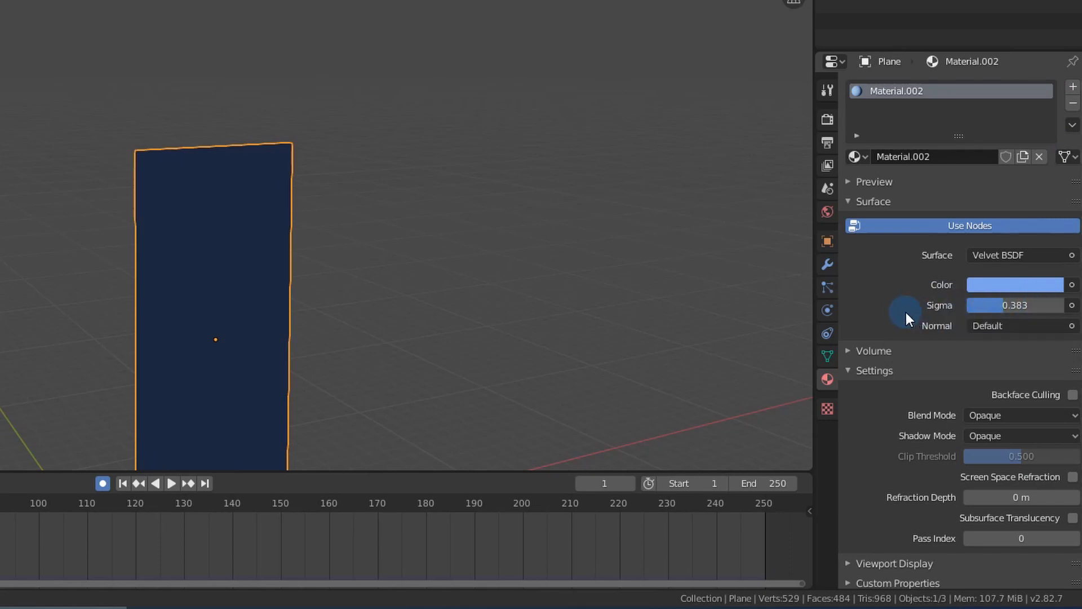
pyautogui.scroll(-3, 360, 289)
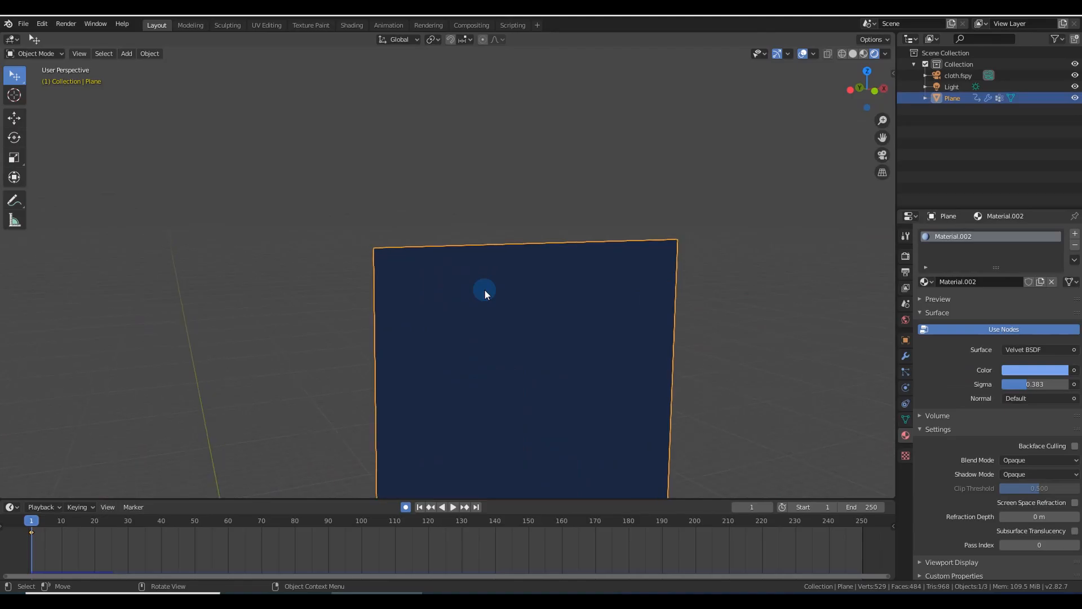
# - Play the cloth simulation briefly to check how the pinned plane behaves, and stop it
pyautogui.press('space')
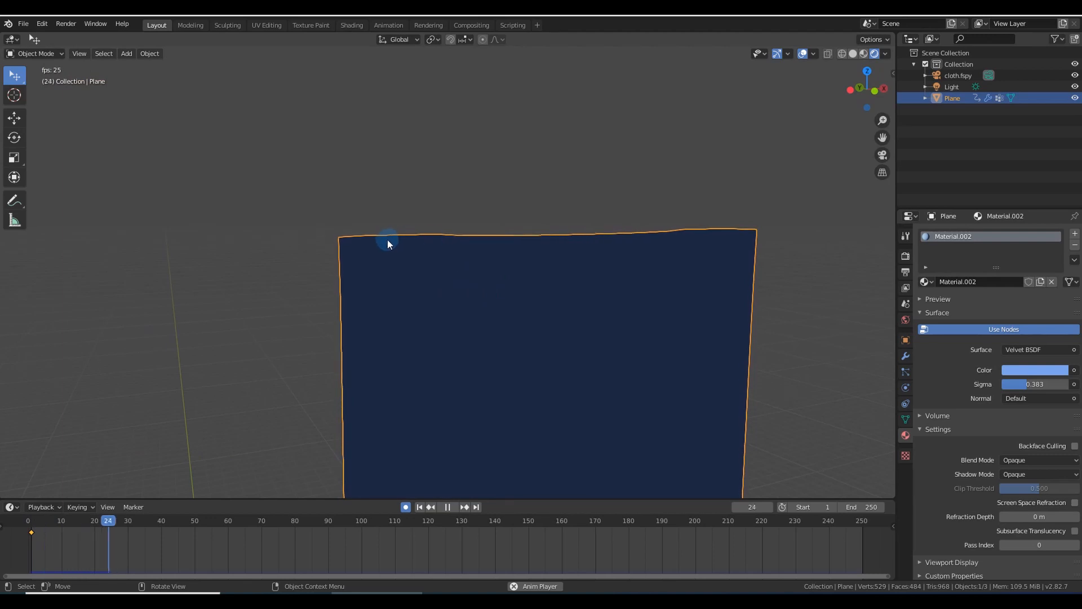
pyautogui.press('space')
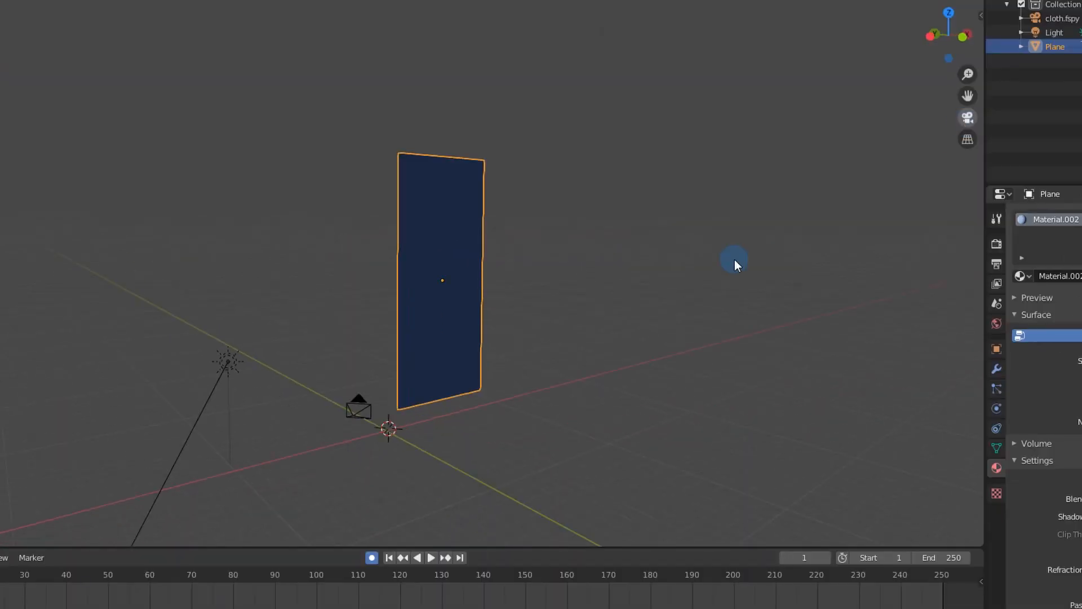
# - From the camera view, move the cloth plane along the Y axis until it is outside the photo frame
pyautogui.press('KP_0')
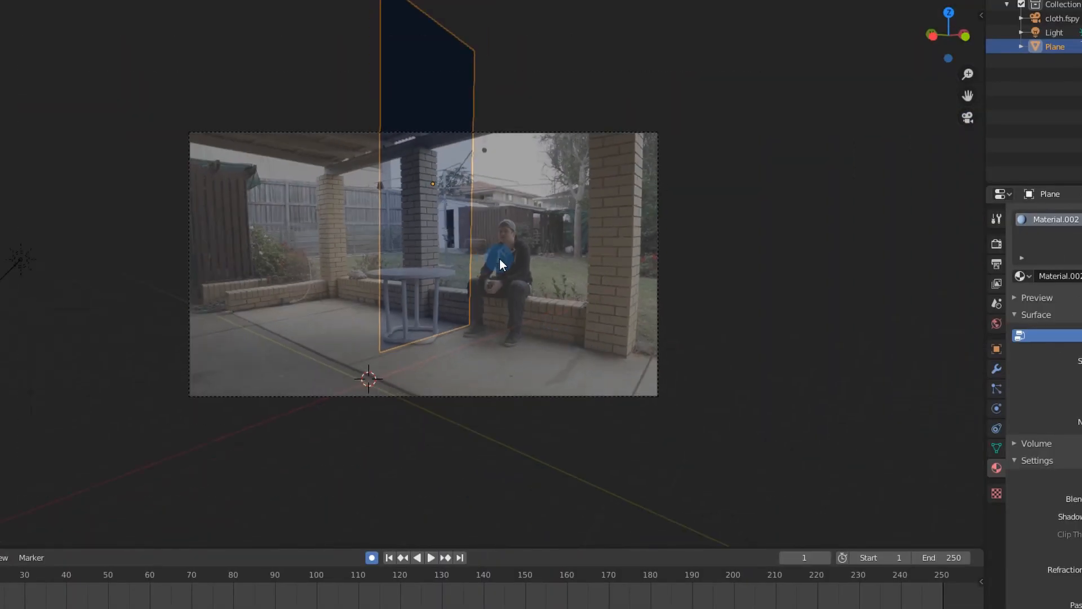
pyautogui.press('g')
pyautogui.press('y')
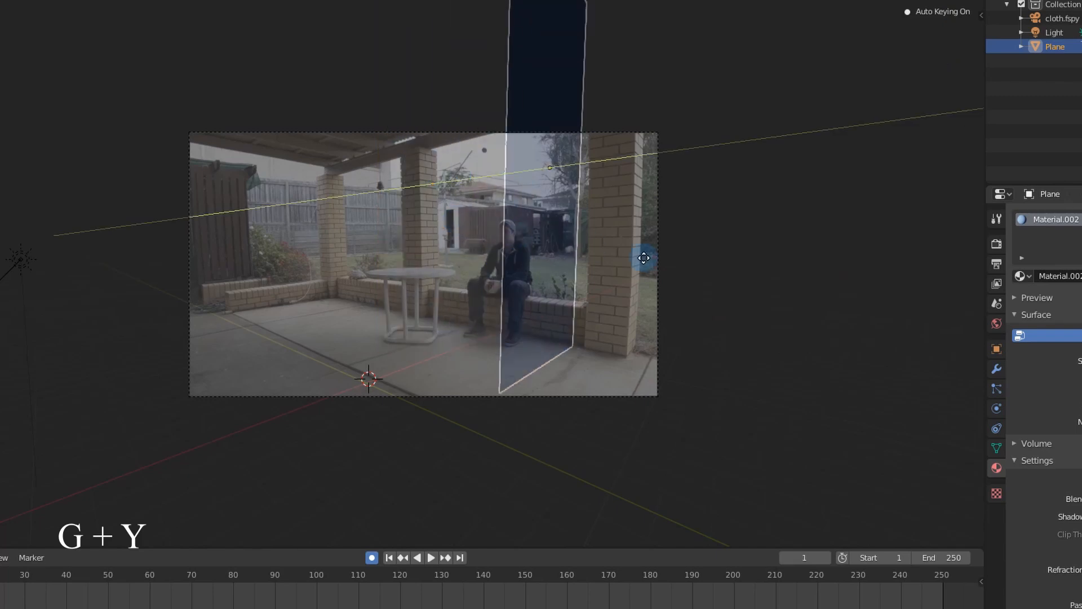
pyautogui.click(880, 276)
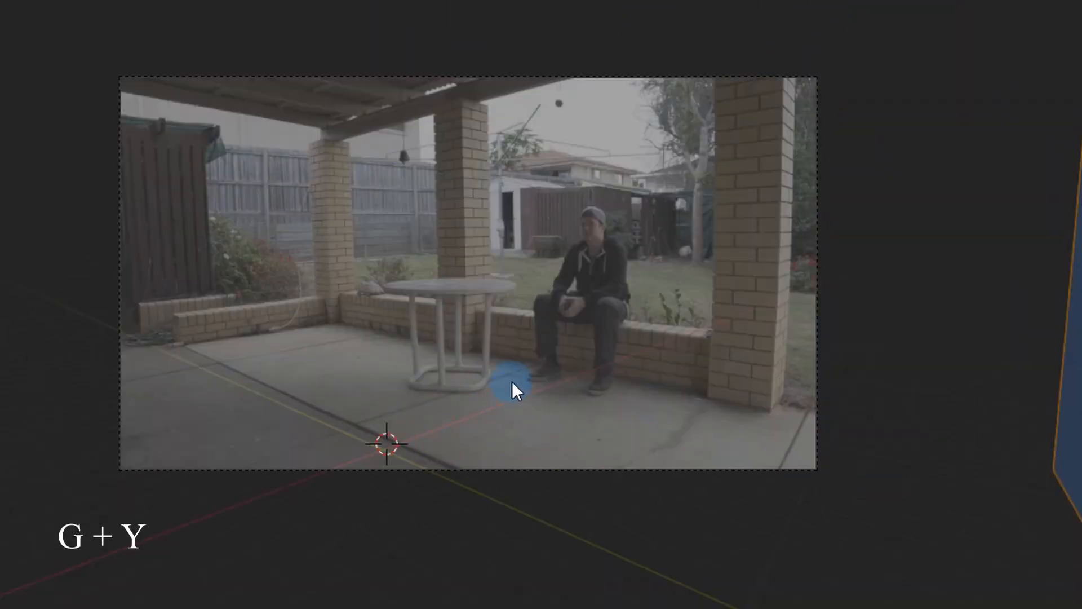
# - Add a new plane at the 3D cursor and move it along the X axis to sit on the patio floor near the table
pyautogui.hotkey('shift', 'a')
pyautogui.moveTo(367, 445)
pyautogui.click(468, 448)
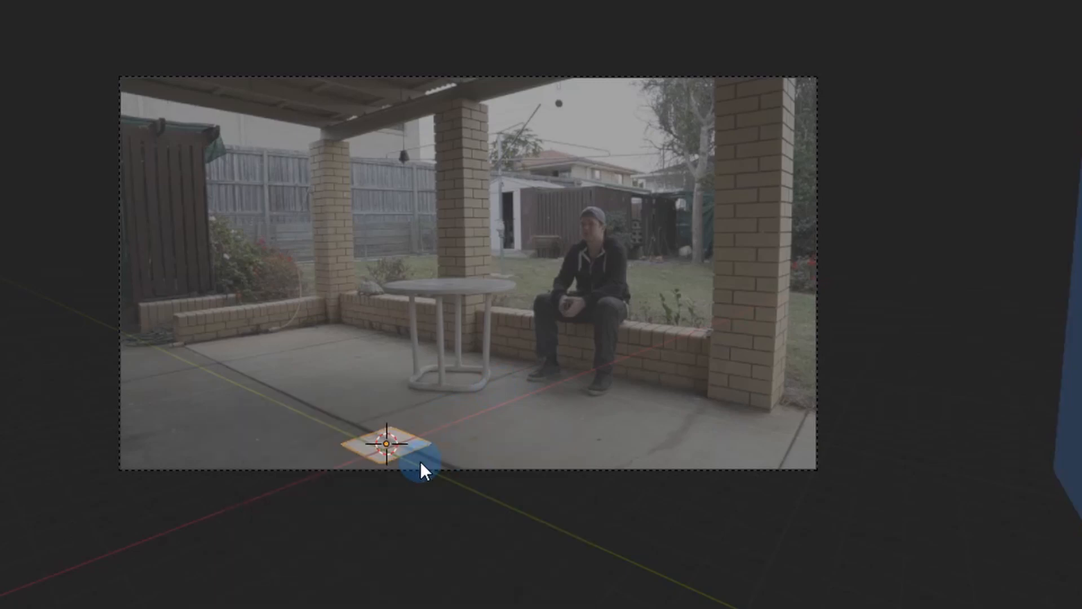
pyautogui.press('g')
pyautogui.press('y')
pyautogui.press('x')
pyautogui.click(500, 433)
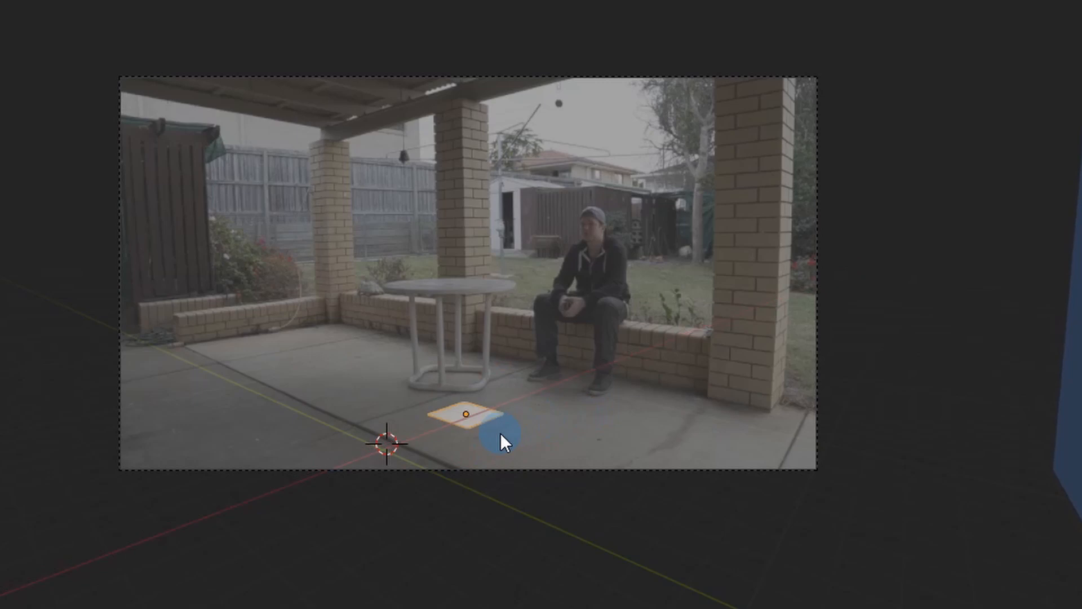
# - In edge-select Edit Mode, move the floor plane's far edge along X to the base of the brick wall behind the table
pyautogui.press('Tab')
pyautogui.press('2')
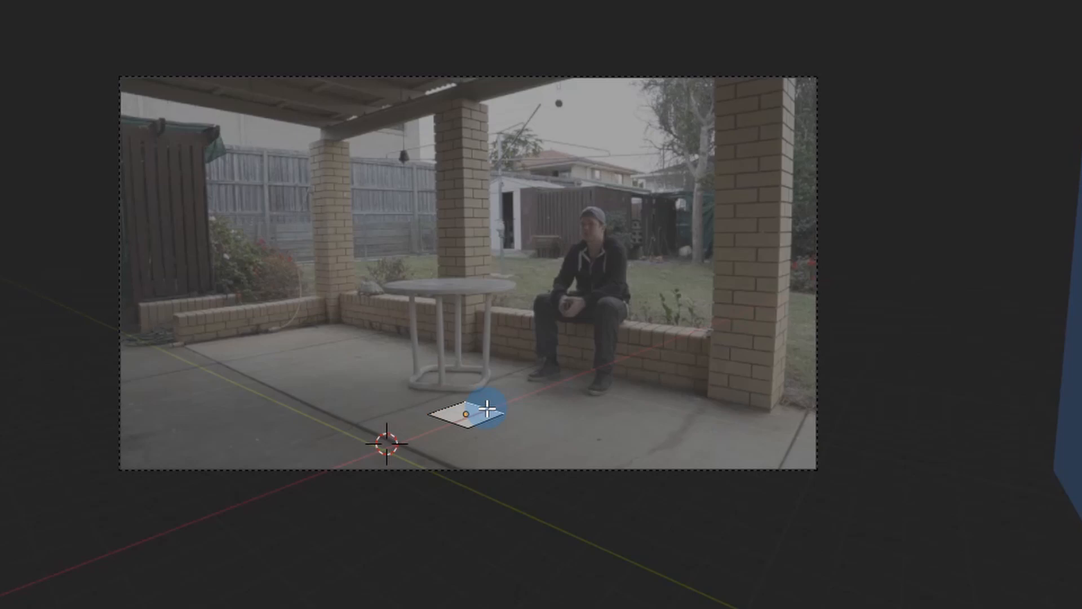
pyautogui.press('g')
pyautogui.press('x')
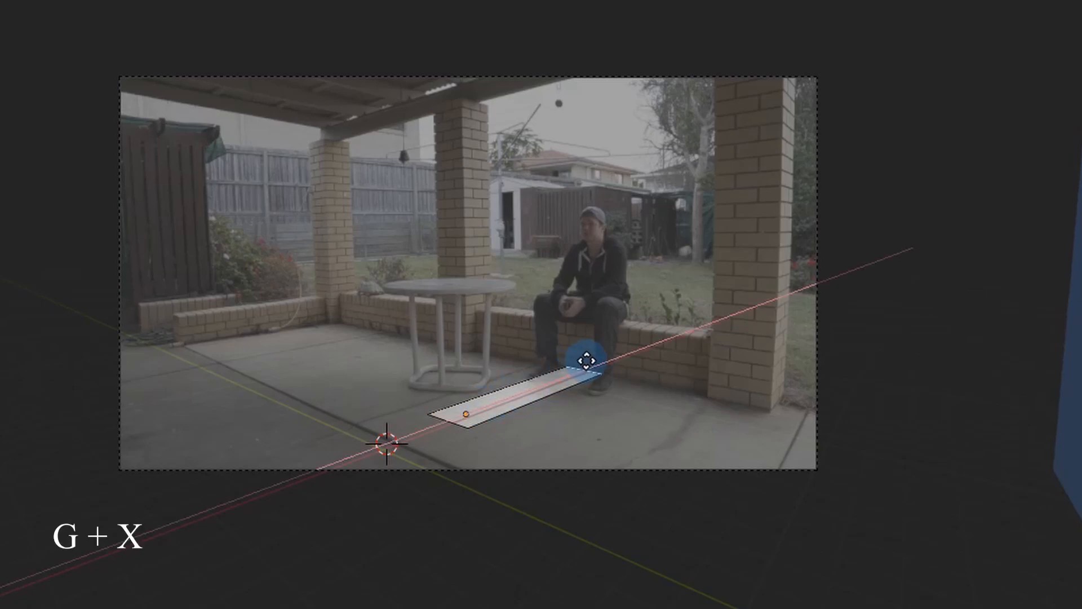
pyautogui.click(591, 359)
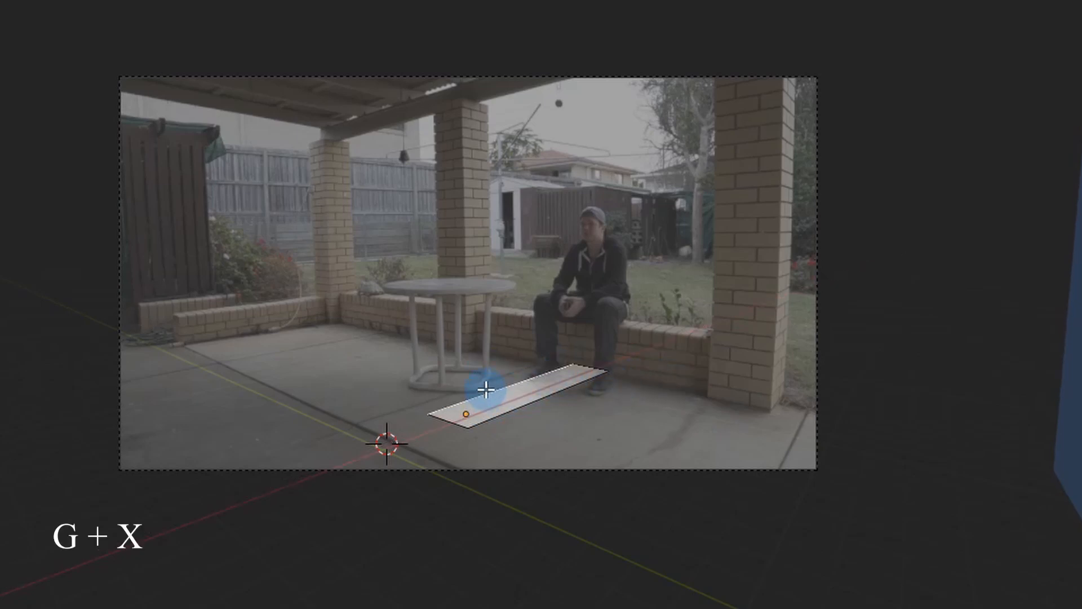
# - Stretch the floor plane's two side edges along Y and its near edge along X until it covers the whole visible patio floor
pyautogui.press('g')
pyautogui.press('y')
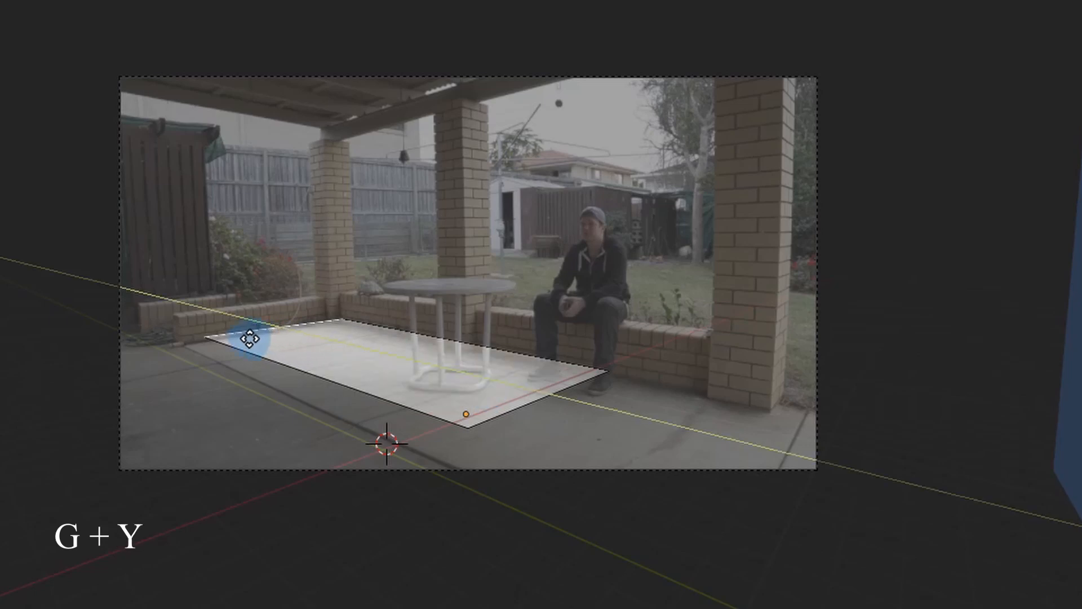
pyautogui.click(270, 346)
pyautogui.click(552, 398)
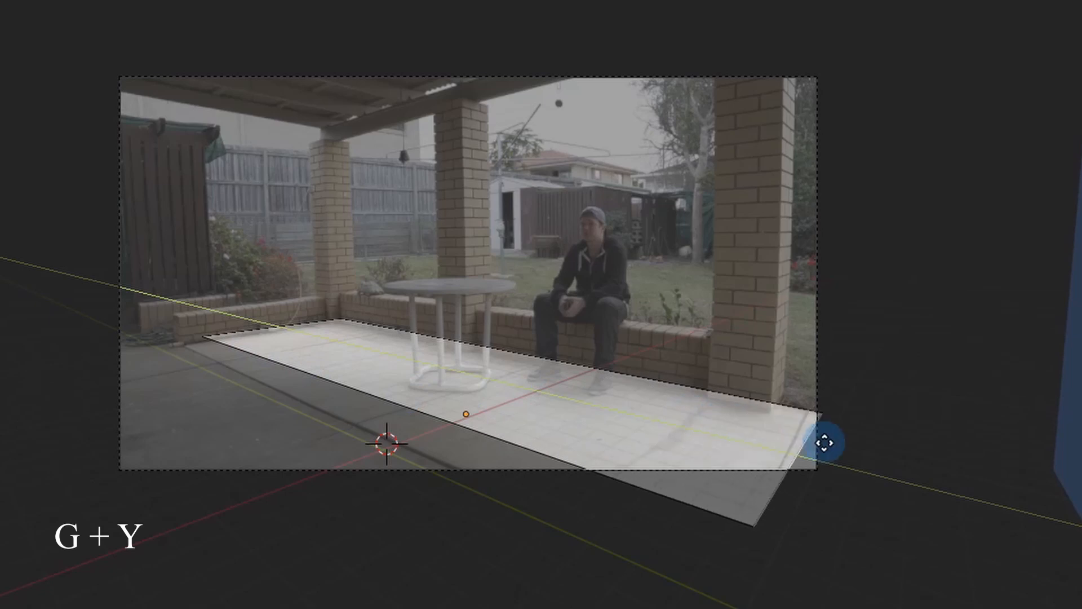
pyautogui.click(852, 449)
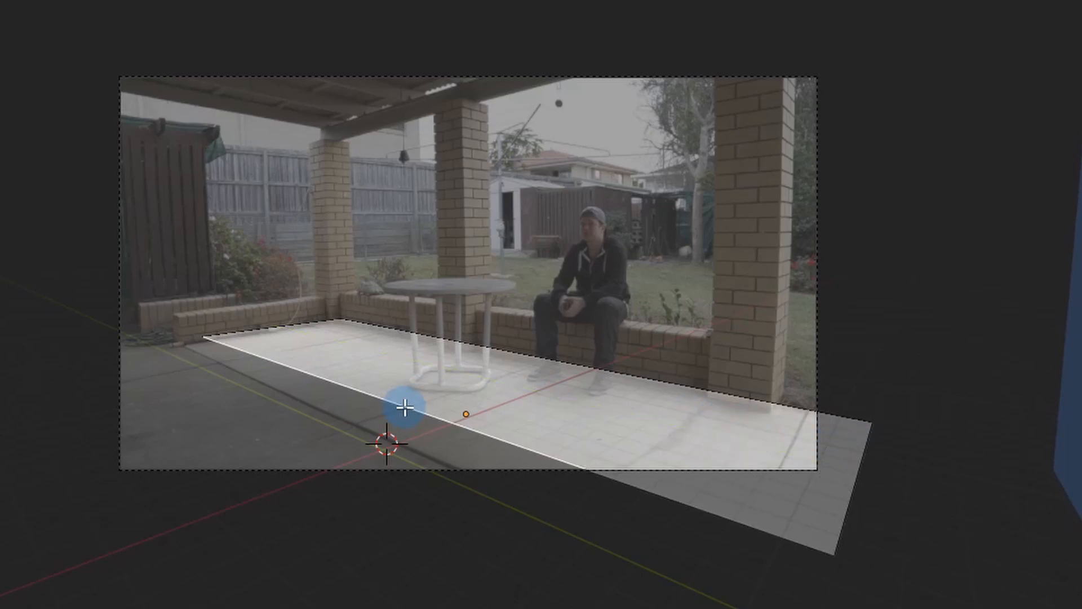
pyautogui.press('x')
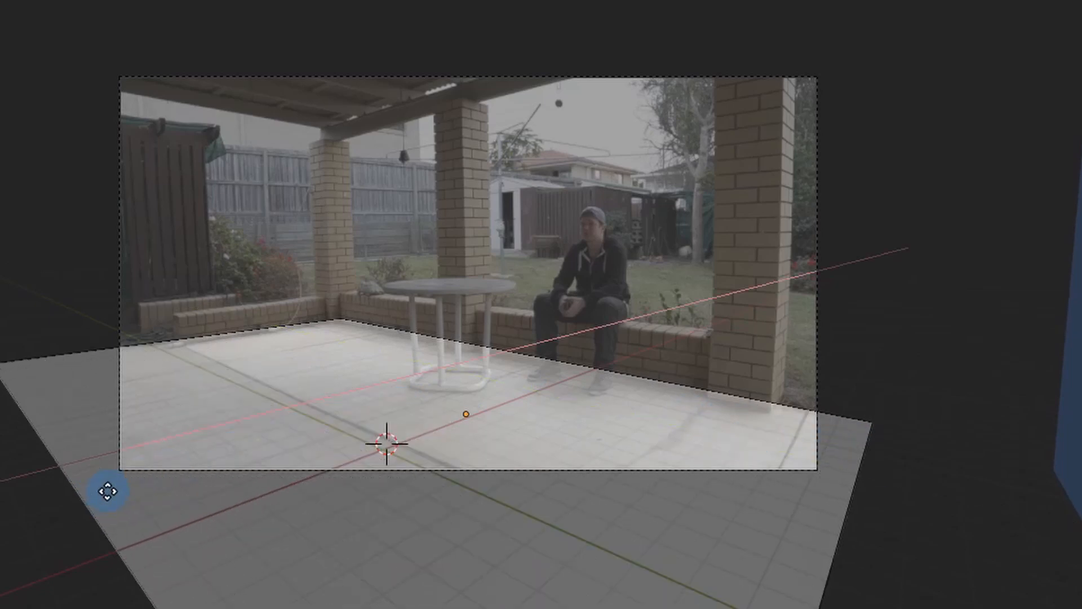
pyautogui.click(107, 491)
# - Extrude the floor edge at the photo's left brick wall up along Z to wall height and outward along Y as the wall's top
pyautogui.click(266, 326)
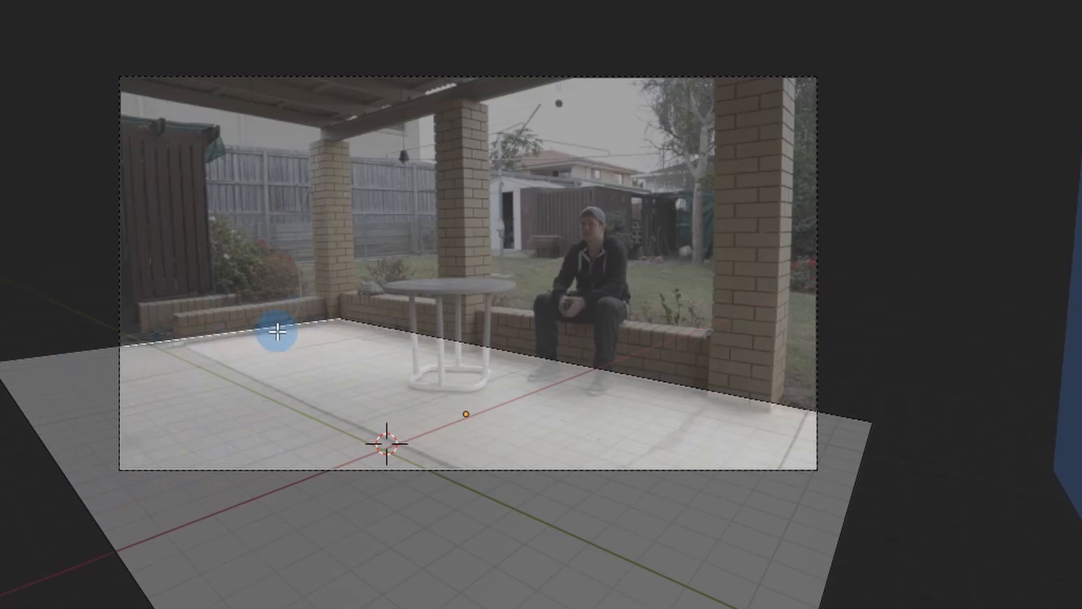
pyautogui.press('e')
pyautogui.press('z')
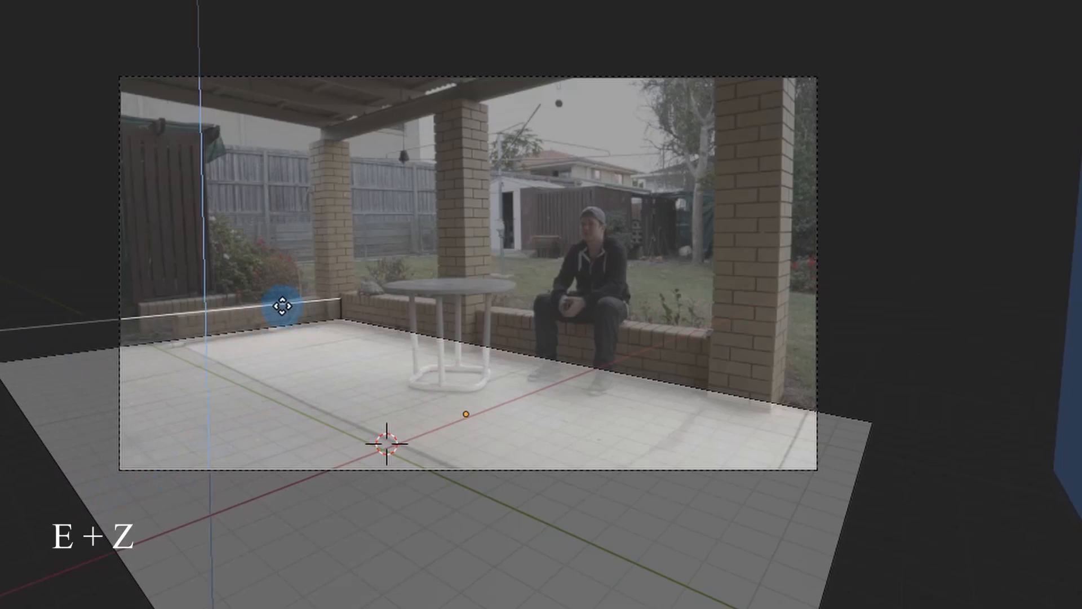
pyautogui.click(283, 306)
pyautogui.press('e')
pyautogui.press('y')
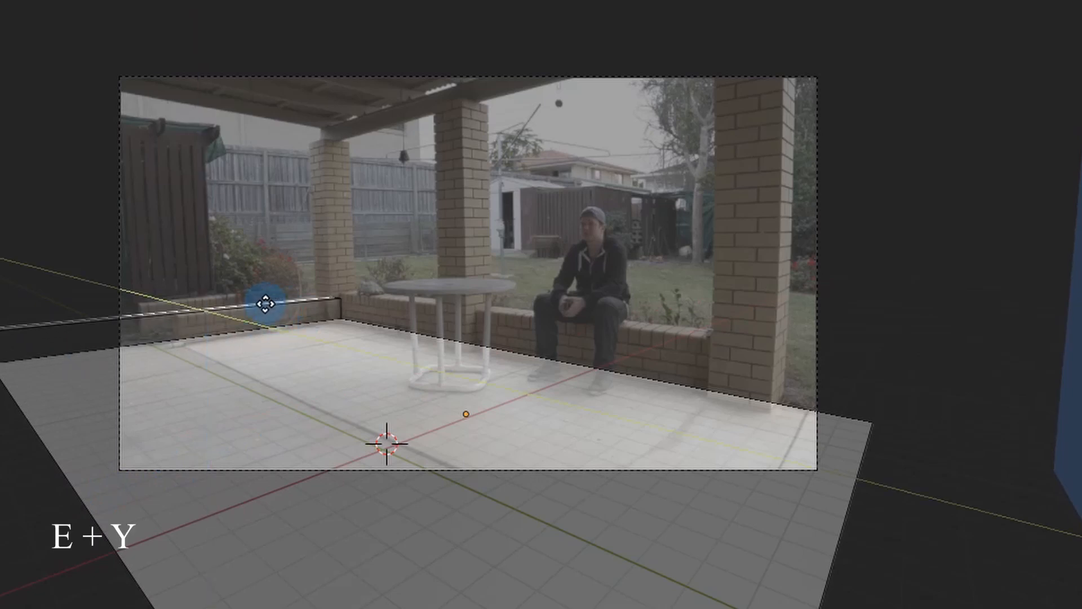
pyautogui.click(254, 304)
# - Extrude the floor edge behind the table up along Z to wall height and outward along X as the wall's top, and leave Edit Mode
pyautogui.click(599, 368)
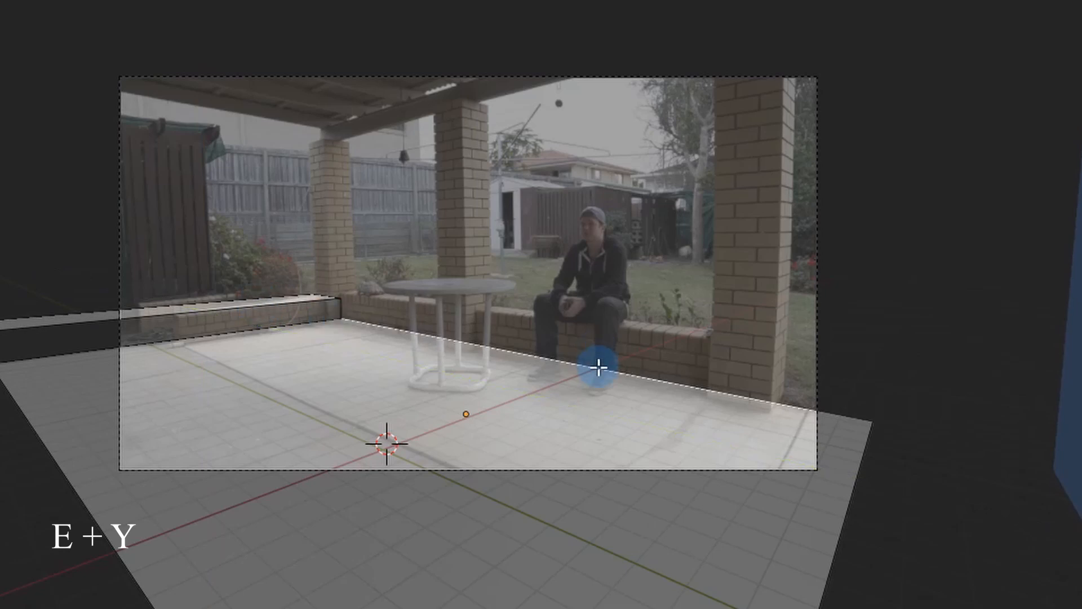
pyautogui.press('e')
pyautogui.press('z')
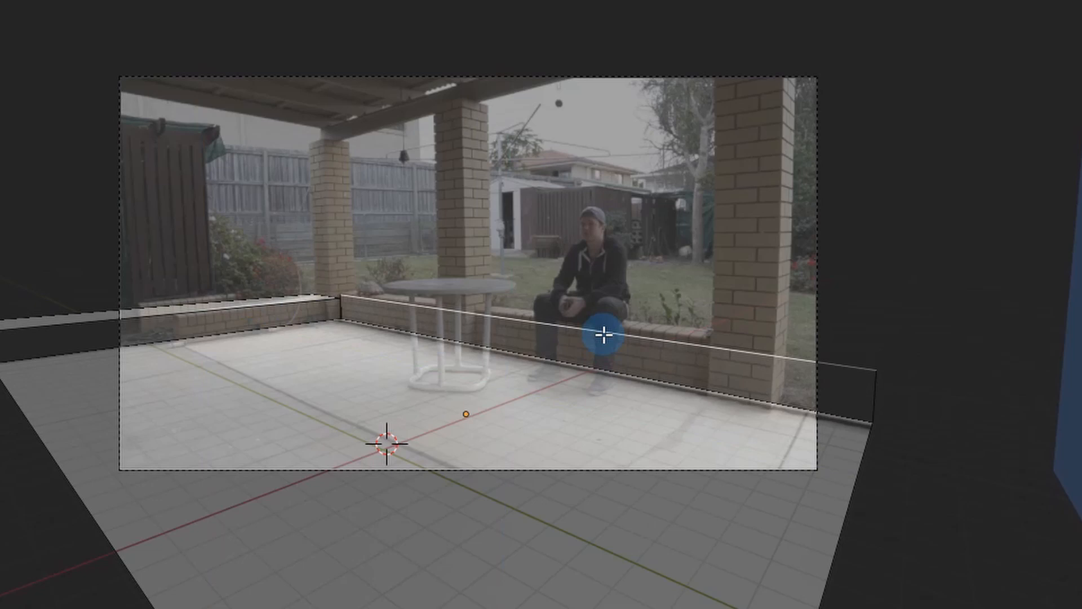
pyautogui.click(636, 309)
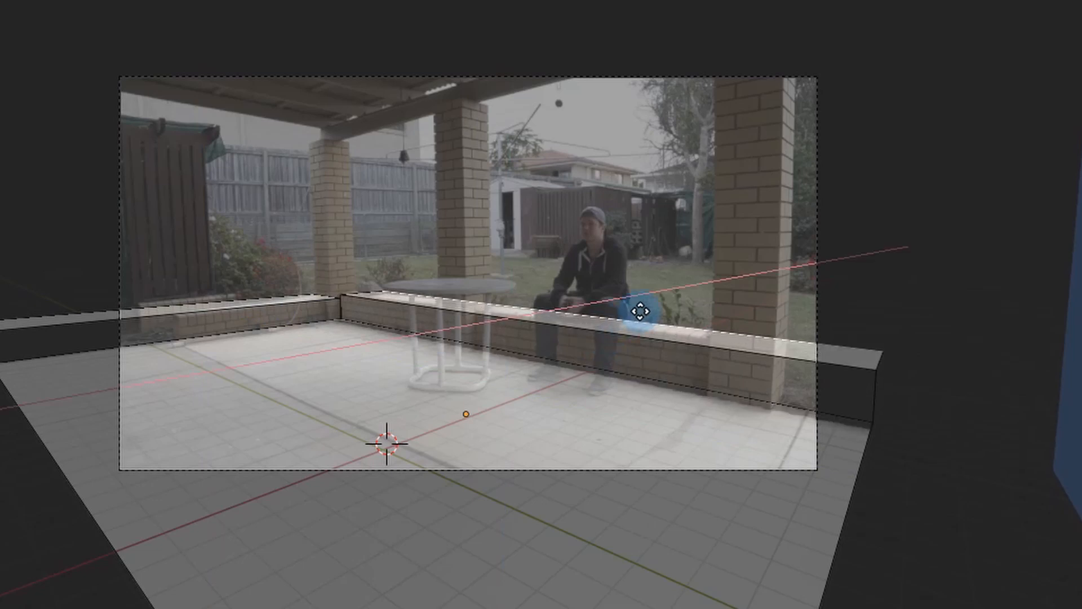
pyautogui.press('Tab')
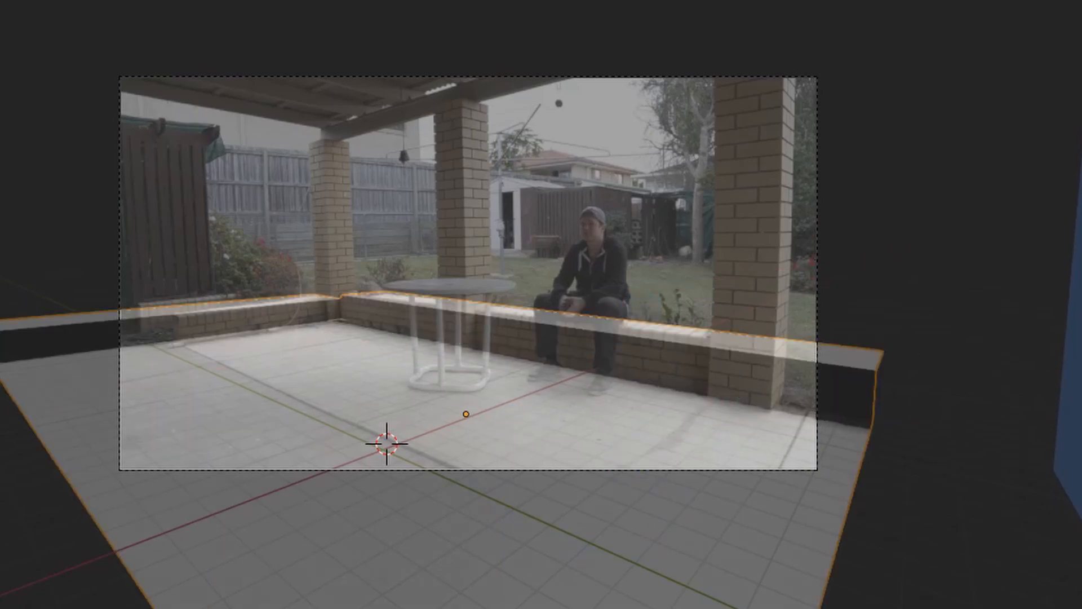
# - Add a mesh circle at the 3D cursor and raise it along Z slightly above the patio floor
pyautogui.scroll(4, 334, 602)
pyautogui.scroll(-1, 334, 603)
pyautogui.hotkey('shift', 'a')
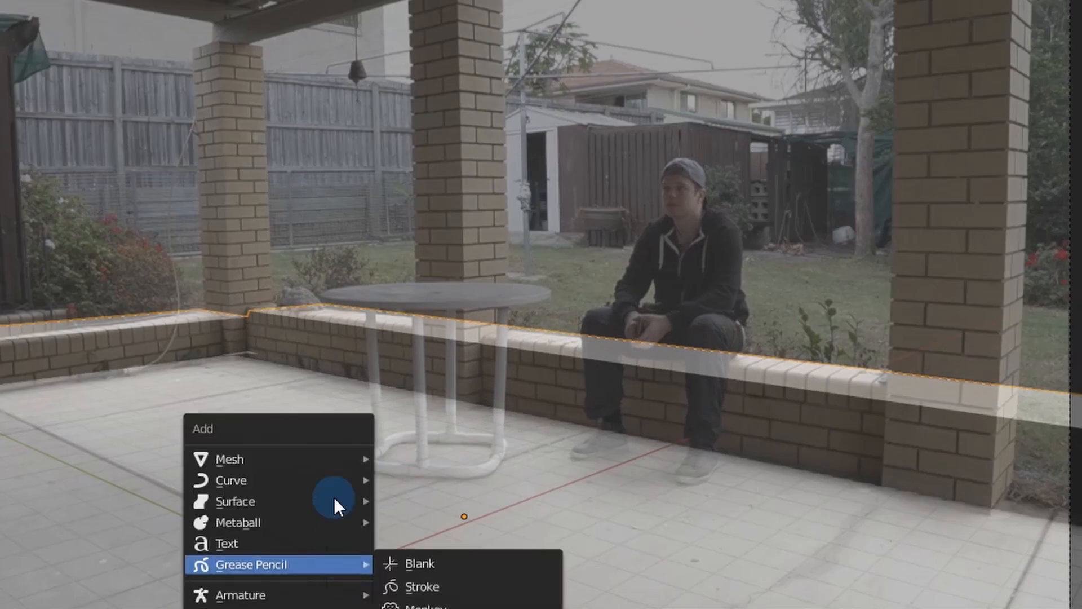
pyautogui.moveTo(332, 458)
pyautogui.click(445, 500)
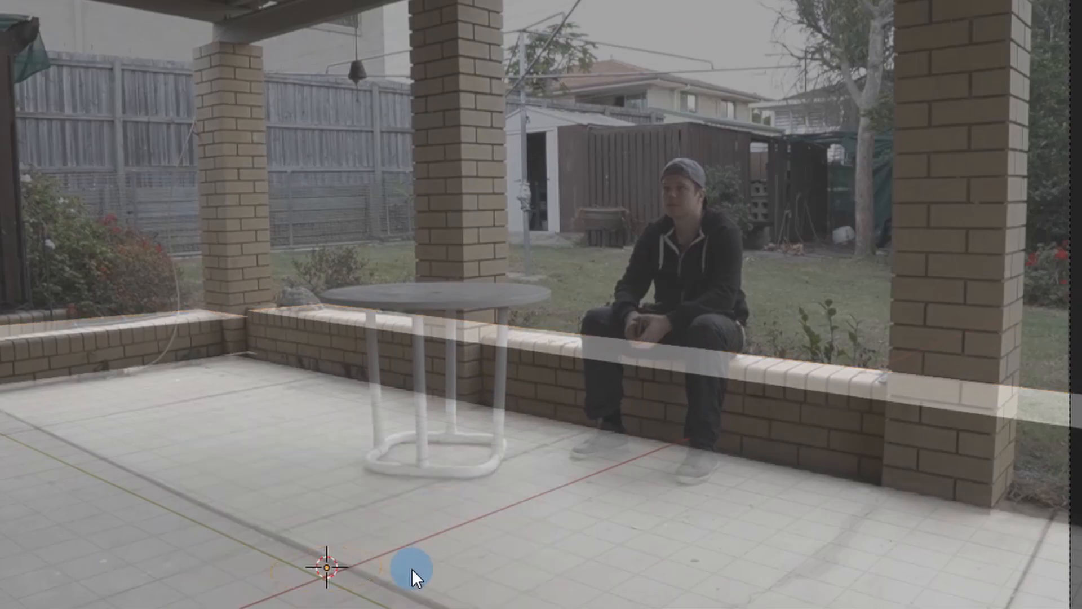
pyautogui.press('g')
pyautogui.press('z')
pyautogui.click(406, 519)
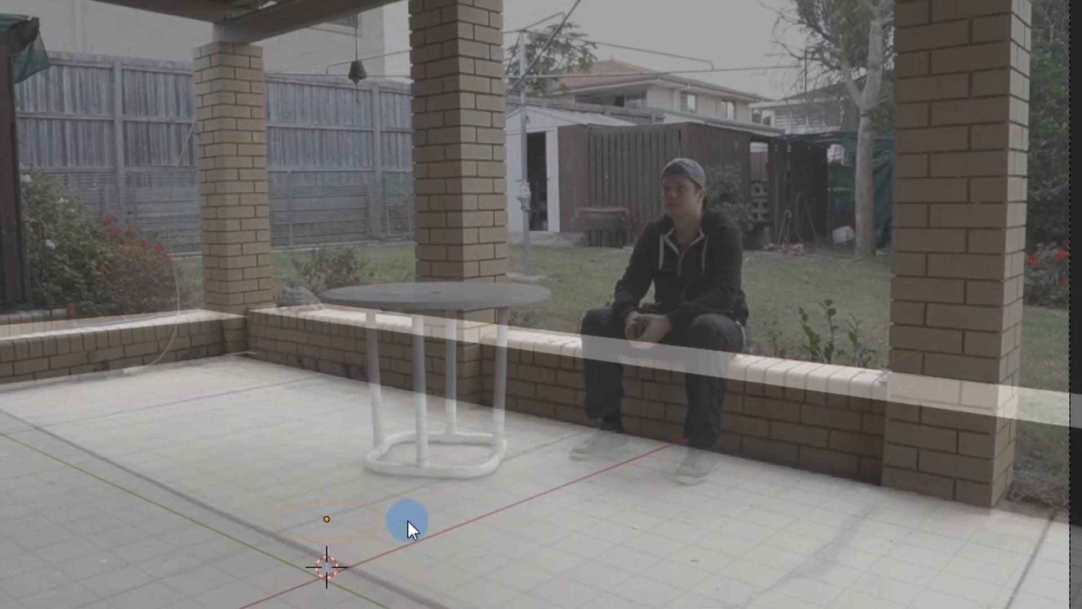
# - Move the circle along X, Y and Z until it is centred on the photo's tabletop
pyautogui.press('g')
pyautogui.press('x')
pyautogui.click(644, 441)
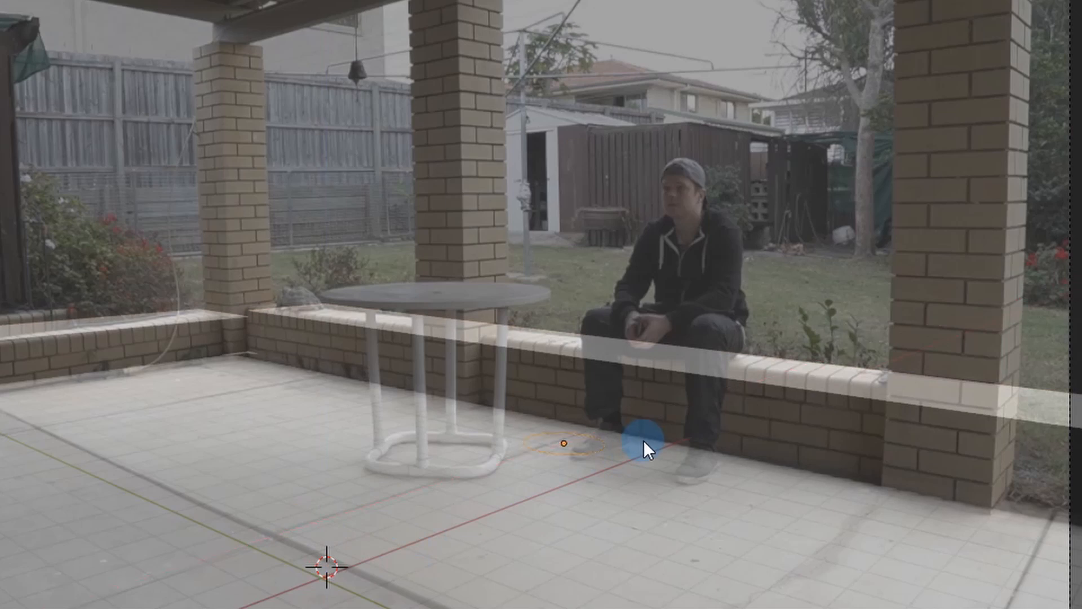
pyautogui.press('g')
pyautogui.press('x')
pyautogui.click(523, 383)
pyautogui.press('g')
pyautogui.press('z')
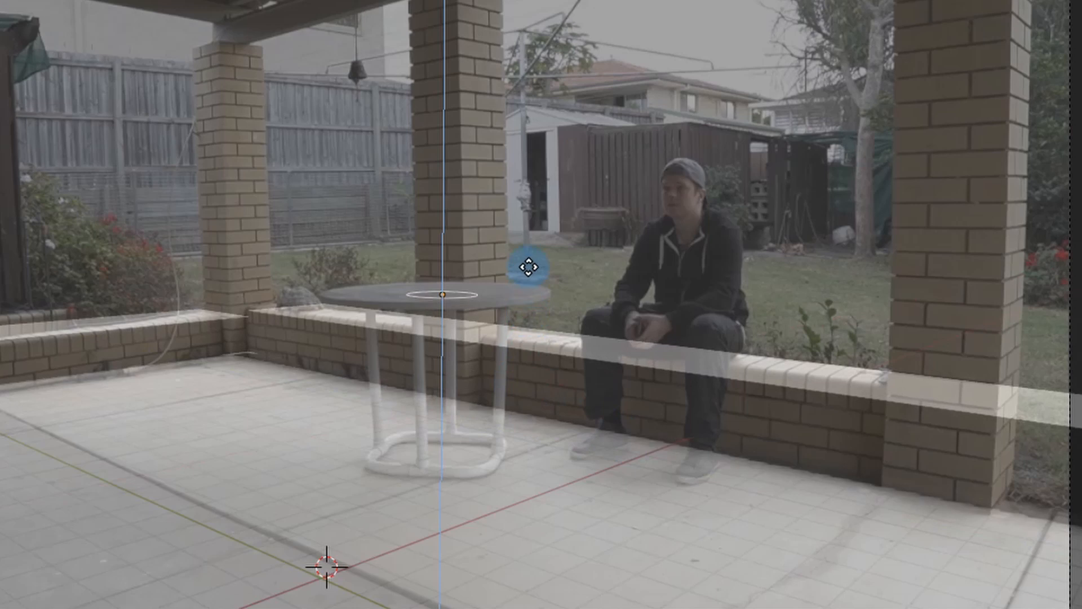
pyautogui.click(528, 269)
# - Scale the circle up to the tabletop's size, then shift it slightly along Y and about 0.181 m up along Z
pyautogui.press('s')
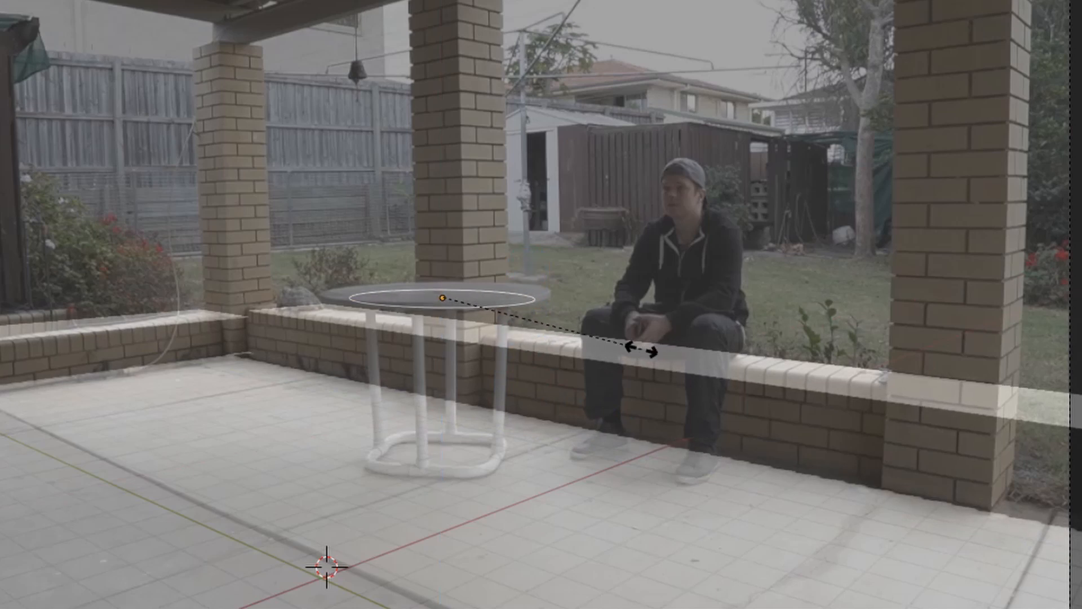
pyautogui.click(665, 353)
pyautogui.press('g')
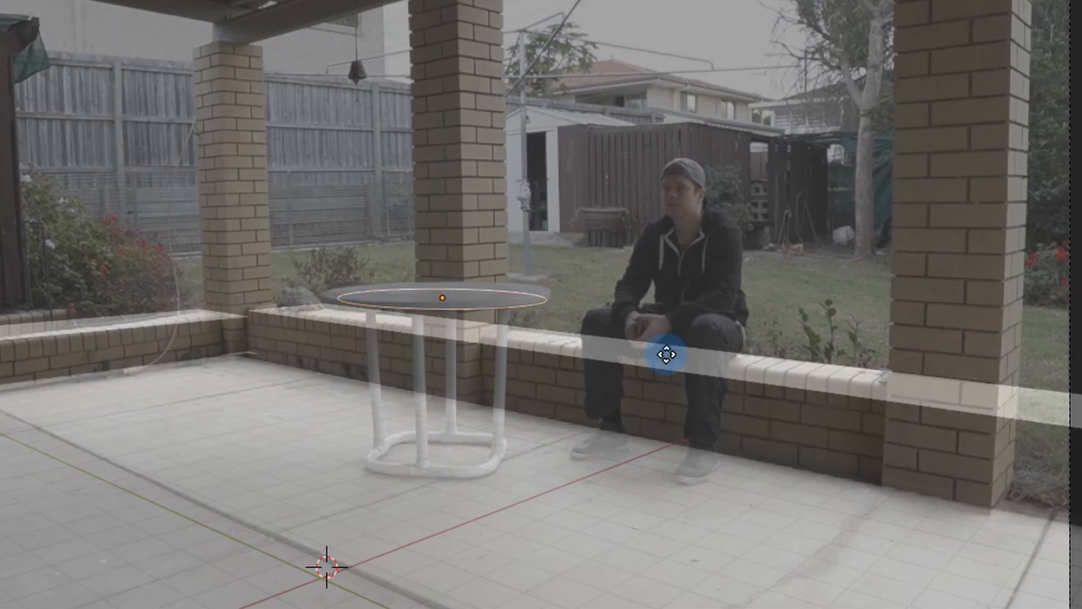
pyautogui.press('y')
pyautogui.click(660, 353)
pyautogui.press('g')
pyautogui.press('z')
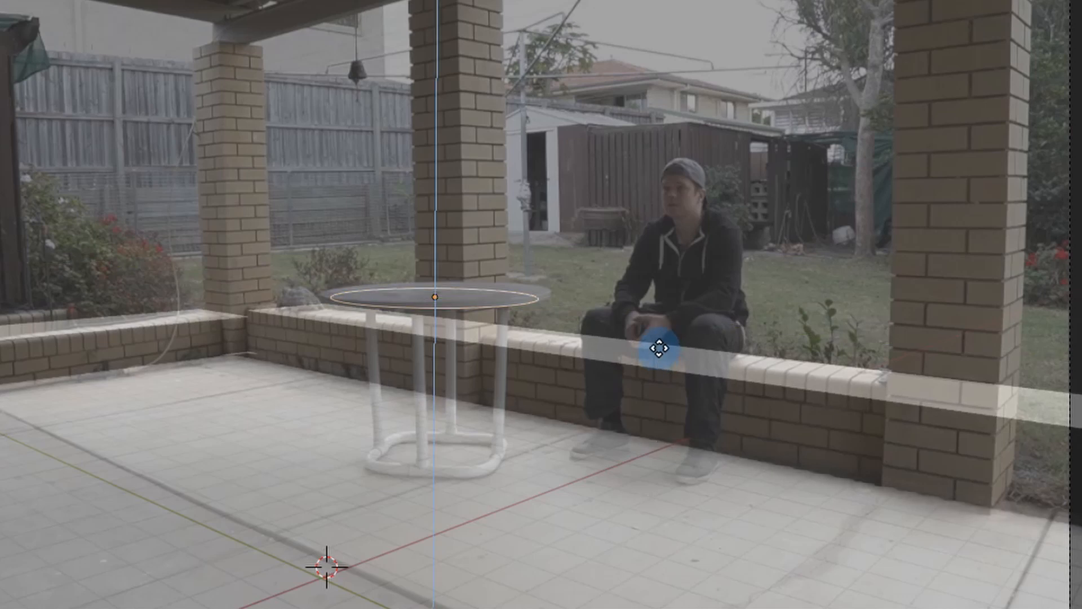
pyautogui.click(659, 346)
# - Orbit out of the camera view and, in vertex-select Edit Mode, fill all of the circle's vertices with a face
pyautogui.moveTo(555, 312); pyautogui.dragTo(531, 208, button='middle')
pyautogui.scroll(5, 543, 271)
pyautogui.scroll(-5, 531, 304)
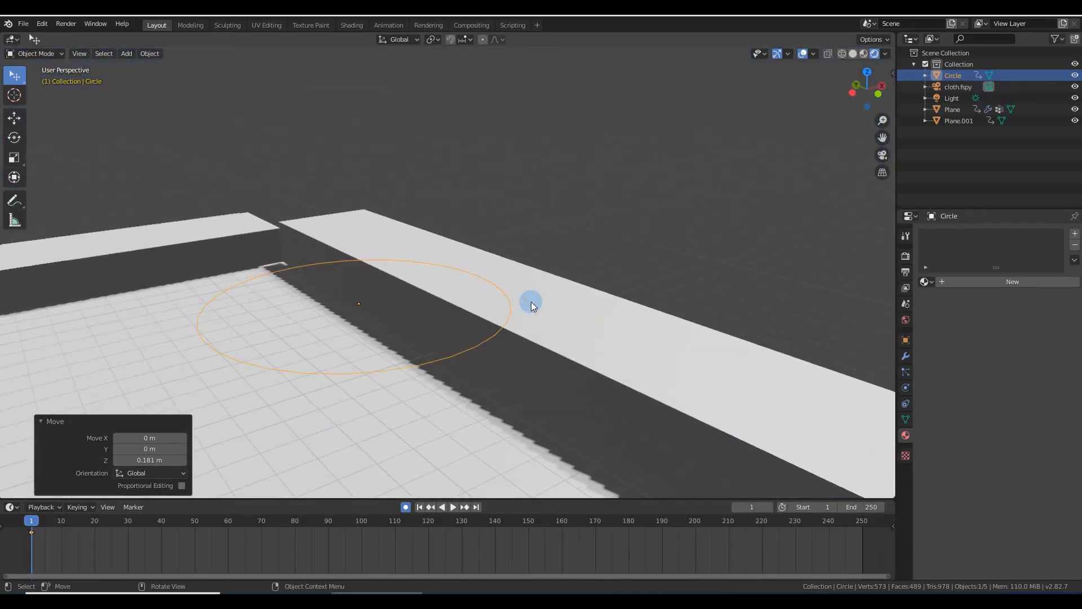
pyautogui.press('Tab')
pyautogui.click(448, 315)
pyautogui.press('Tab')
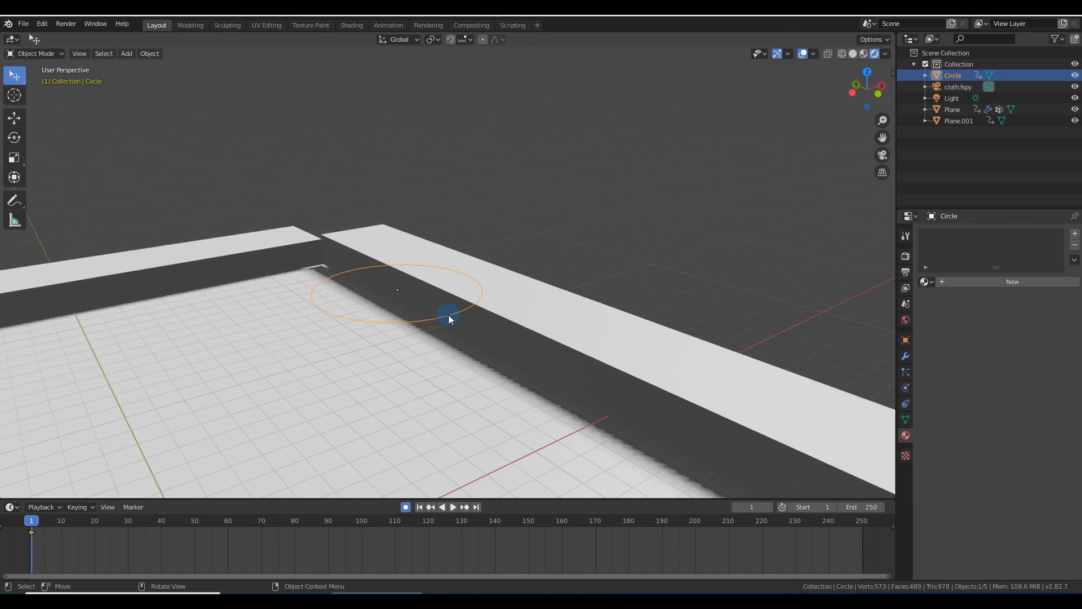
pyautogui.press('Tab')
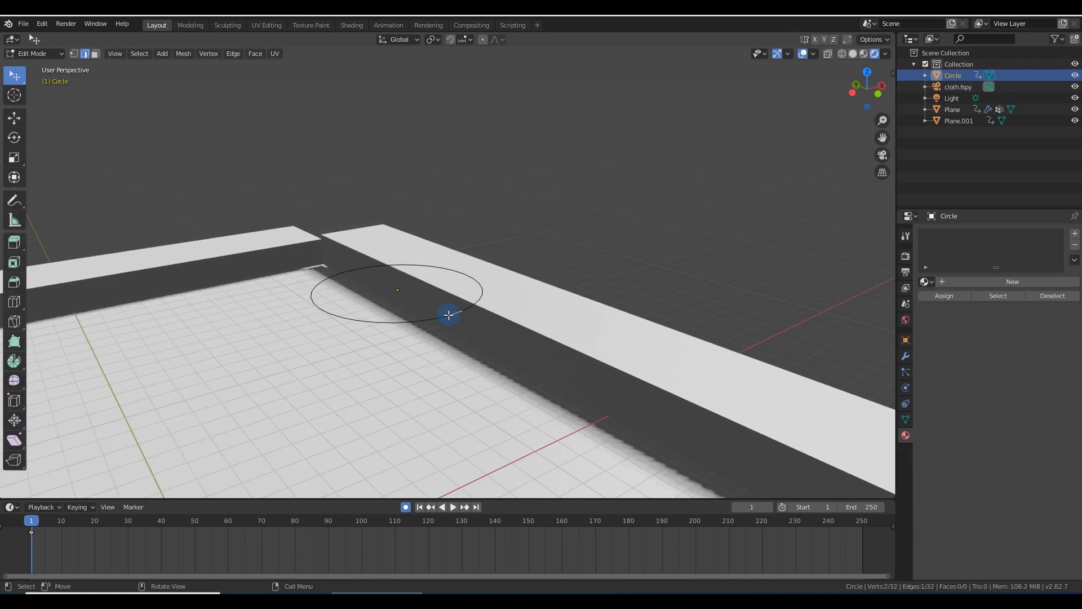
pyautogui.press('1')
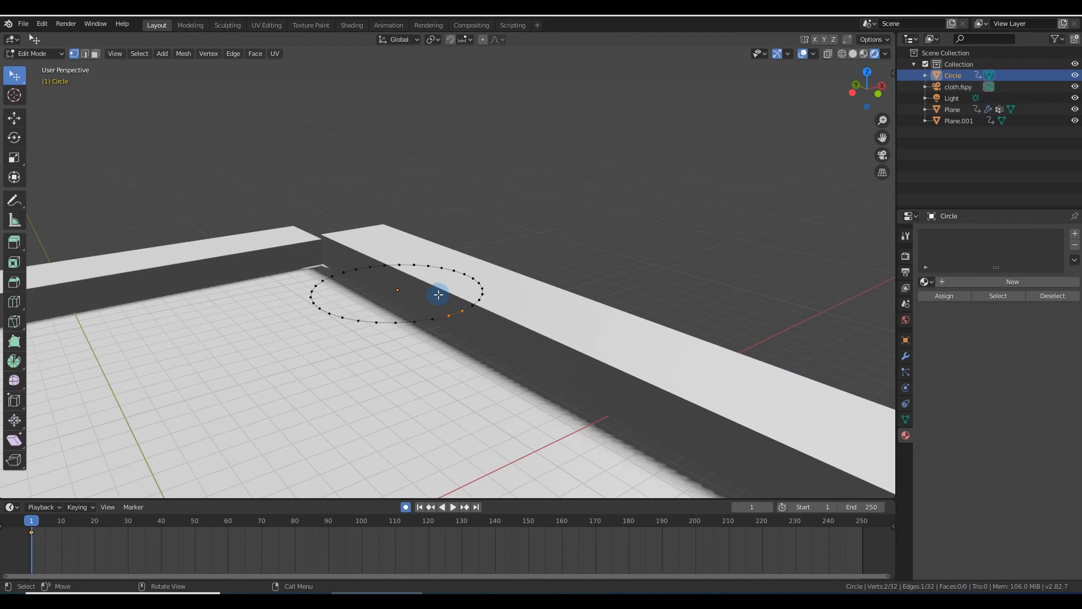
pyautogui.press('a')
pyautogui.press('f')
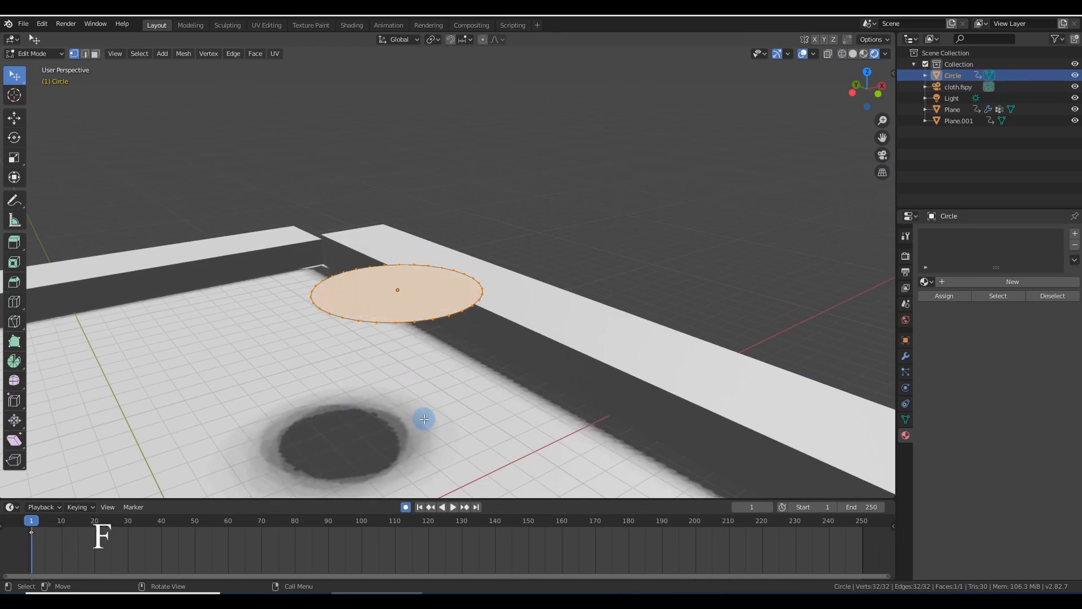
# - Extrude the circle's face up along Z to a thin tabletop thickness and return to Object Mode
pyautogui.press('3')
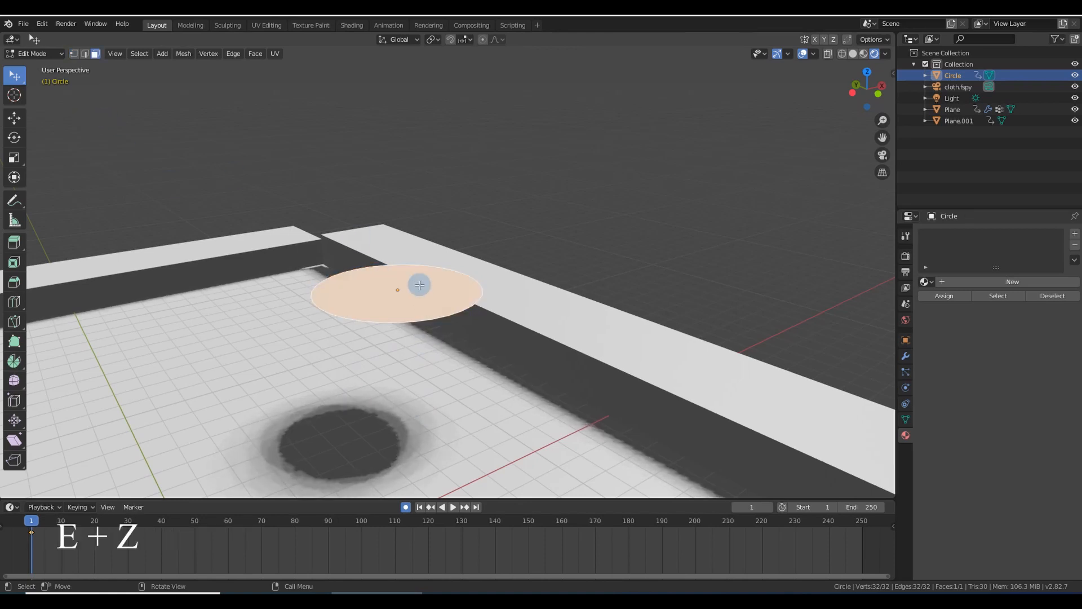
pyautogui.press('e')
pyautogui.press('z')
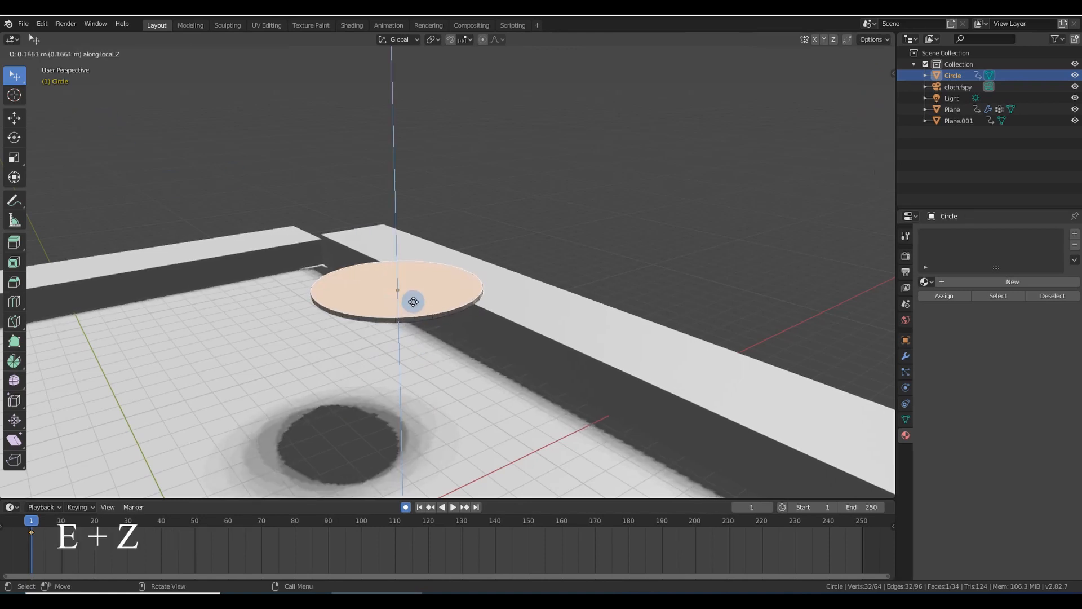
pyautogui.click(499, 303)
pyautogui.press('Tab')
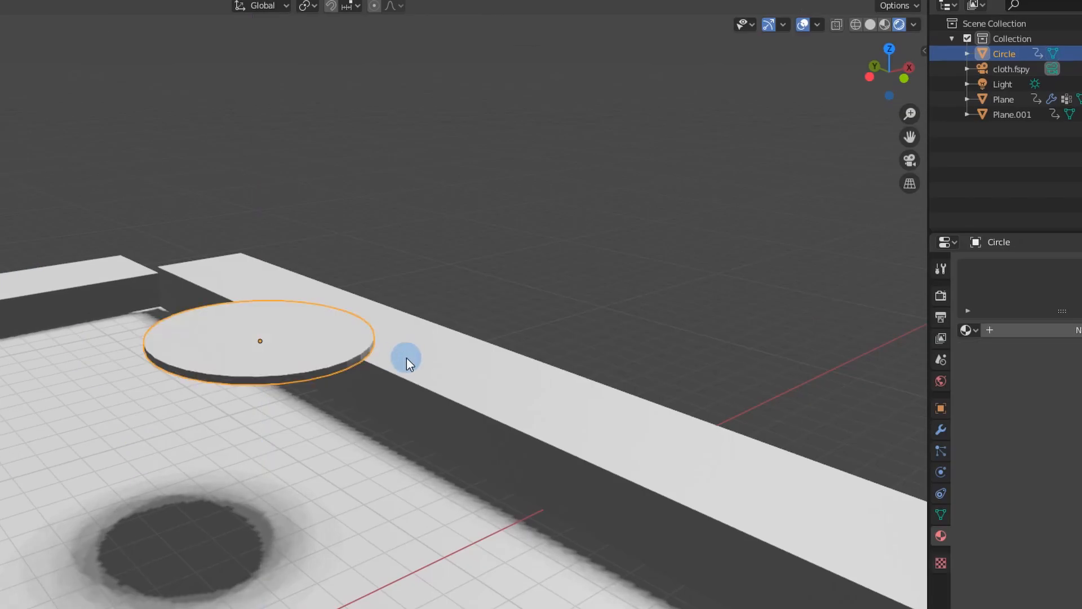
# - Check the normals of the floor, walls and tabletop with the Face Orientation overlay and turn the overlay off again
pyautogui.click(818, 25)
pyautogui.click(727, 297)
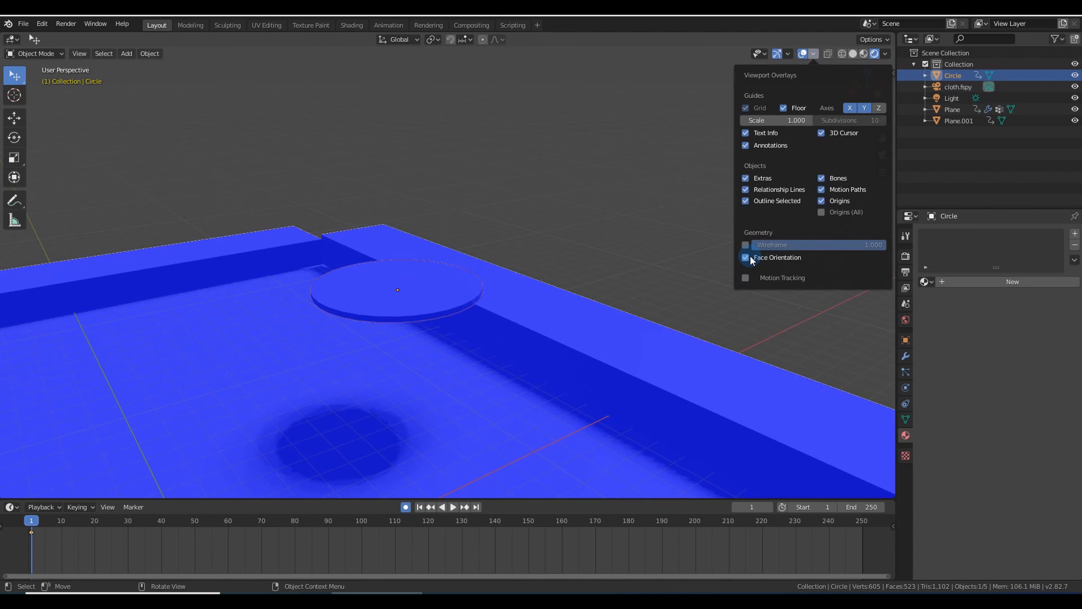
pyautogui.click(726, 297)
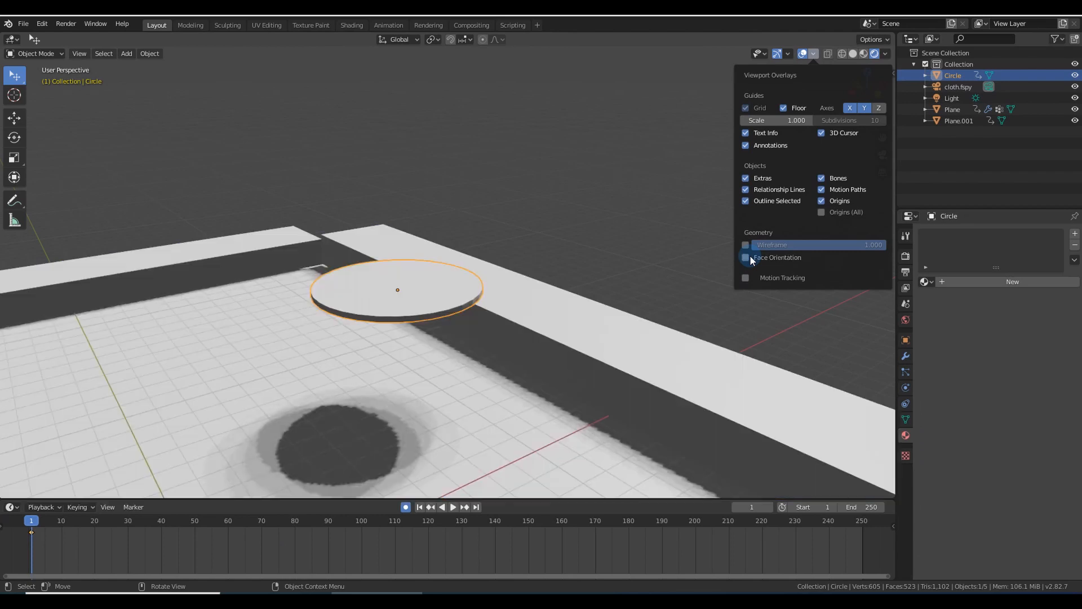
pyautogui.scroll(-6, 576, 274)
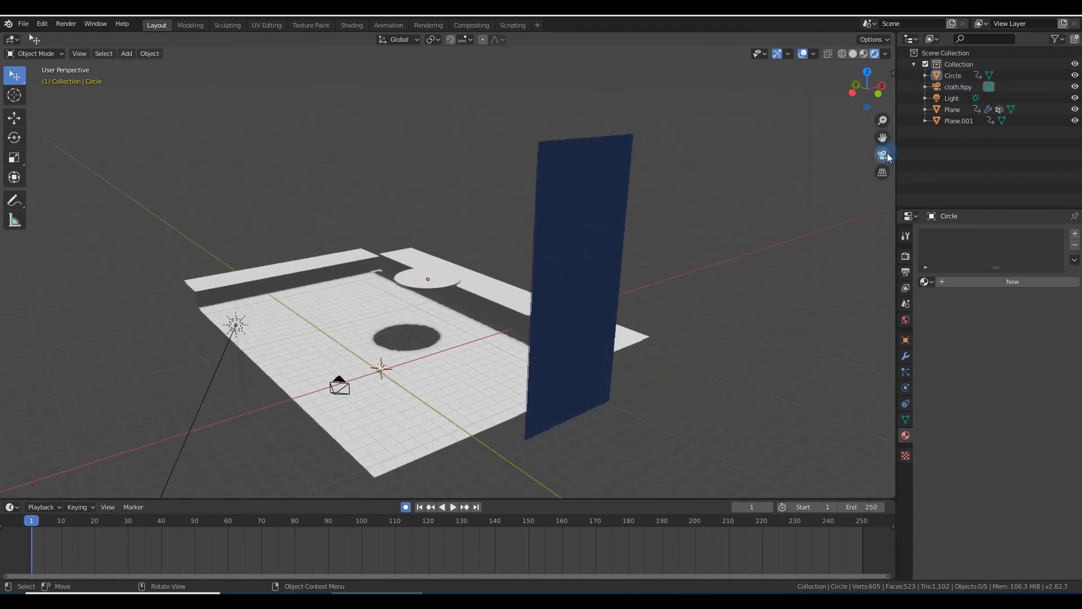
# - In camera view, move the tabletop disc -0.241 m along Z and scale it by 1.139 to match the photo's table
pyautogui.click(883, 155)
pyautogui.click(584, 318)
pyautogui.press('g')
pyautogui.press('z')
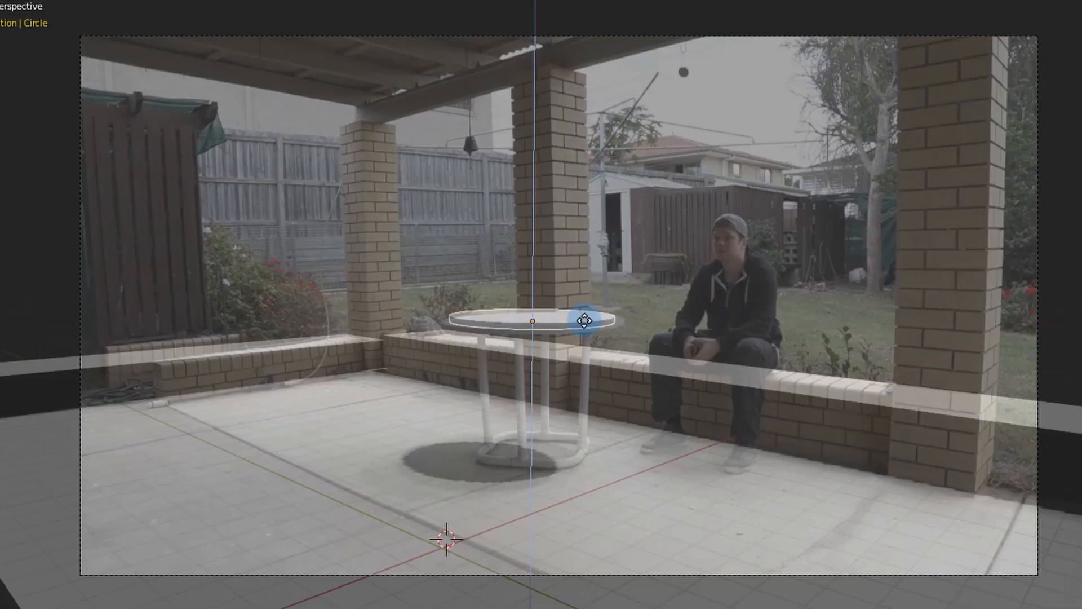
pyautogui.click(649, 357)
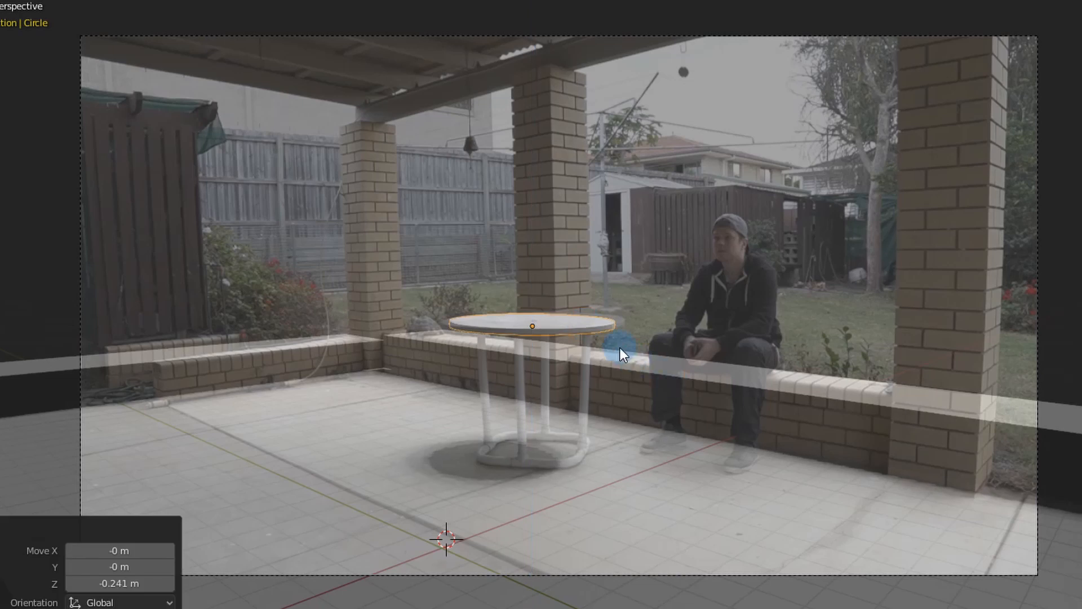
pyautogui.press('s')
pyautogui.click(521, 391)
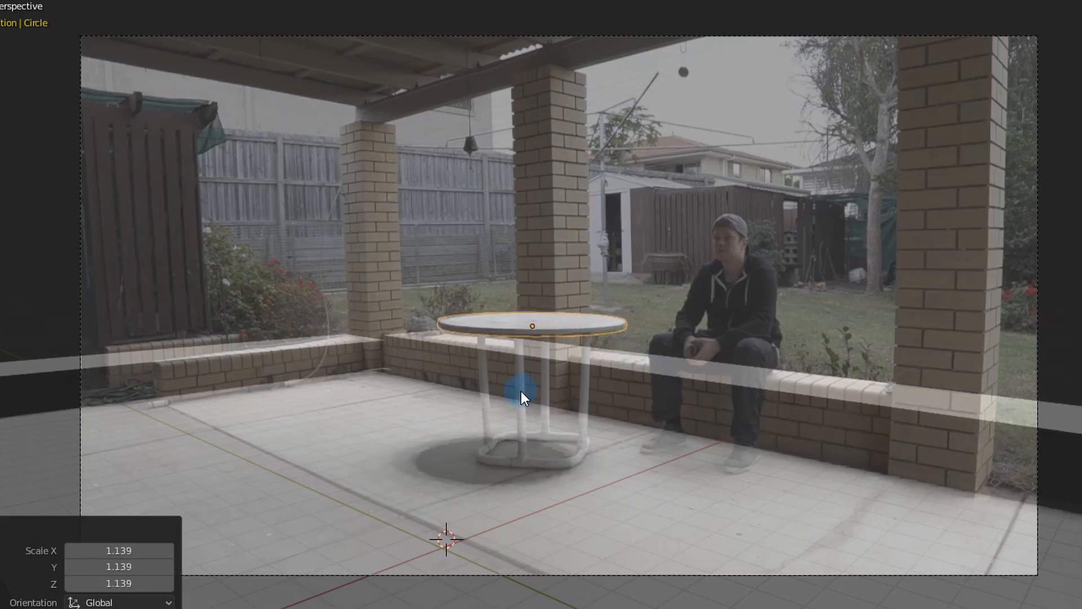
# - Add a cylinder at the 3D cursor, scale it to 0.313 and move it along X level with the table
pyautogui.hotkey('shift', 'a')
pyautogui.moveTo(480, 454)
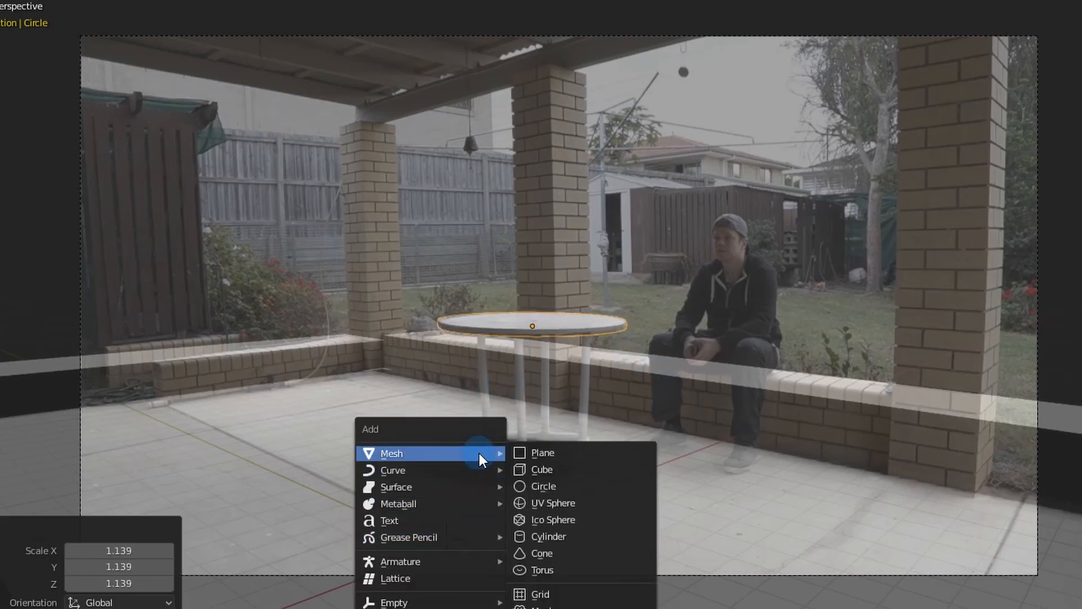
pyautogui.click(555, 536)
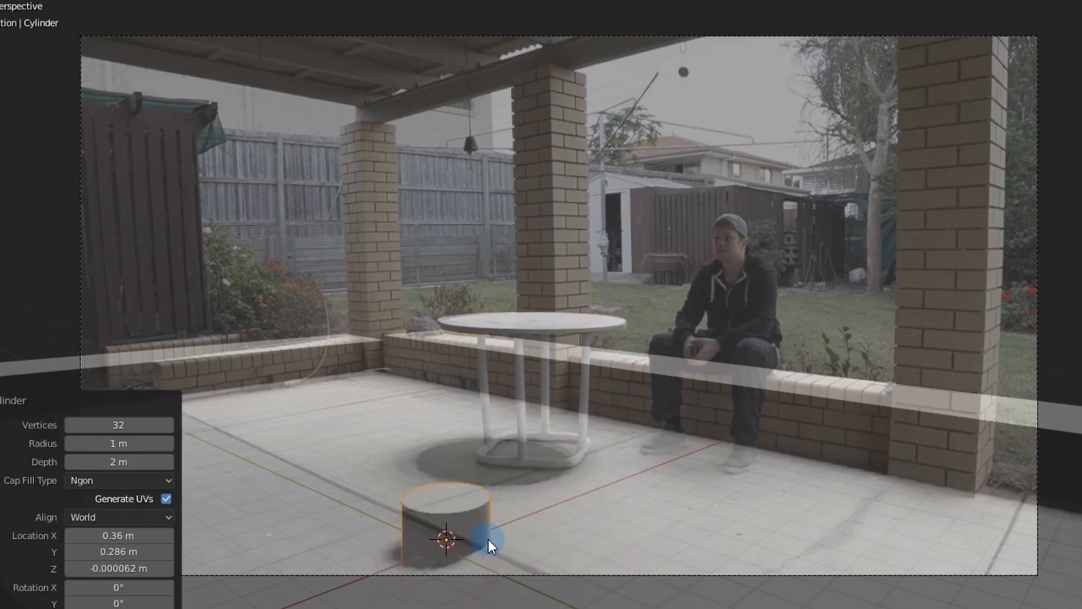
pyautogui.press('s')
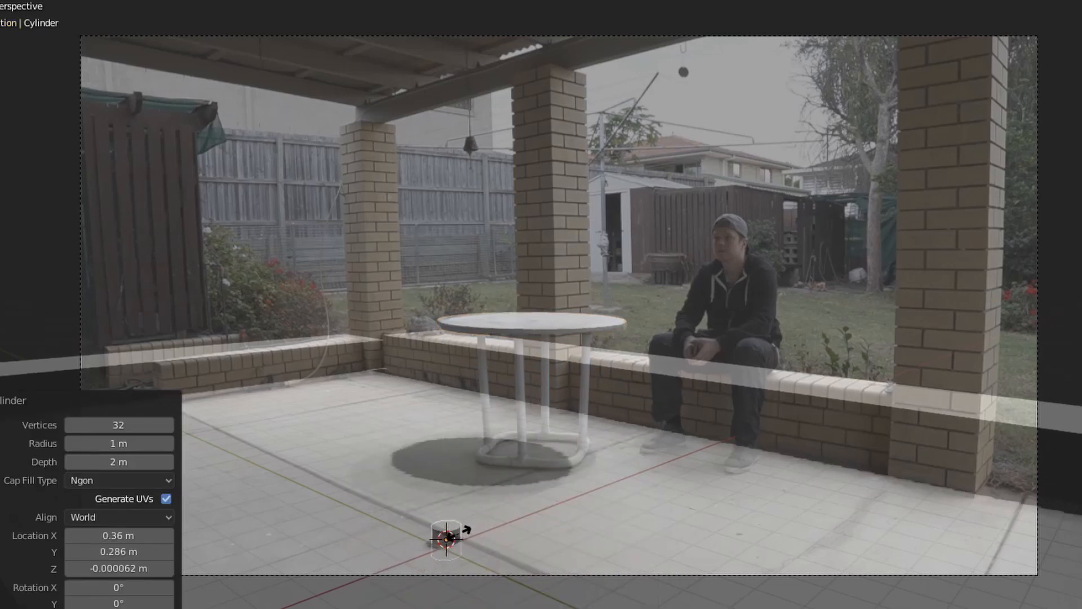
pyautogui.click(459, 534)
pyautogui.press('g')
pyautogui.press('x')
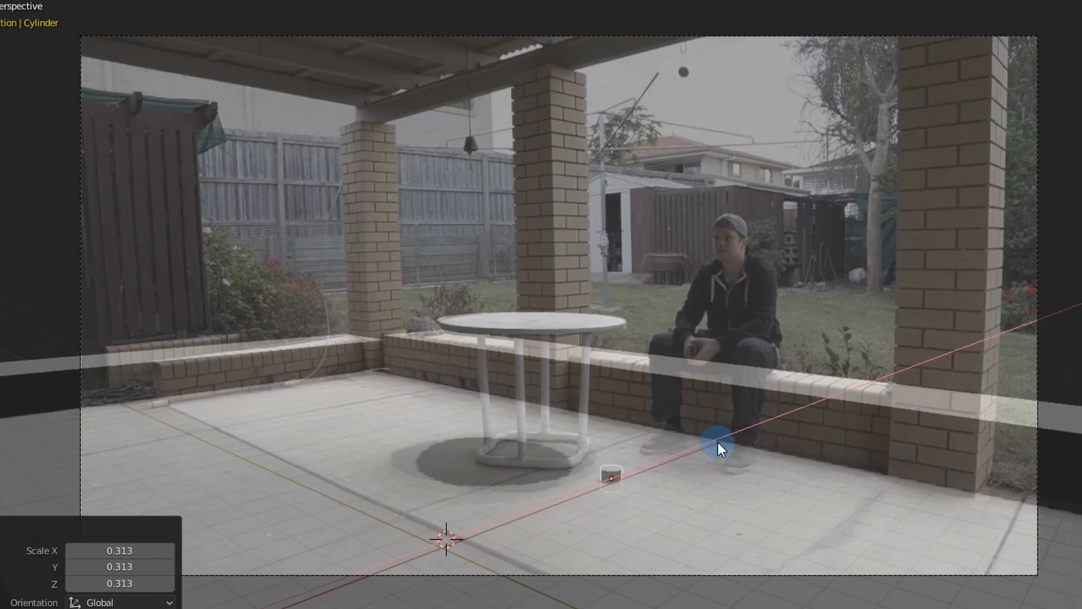
pyautogui.click(702, 472)
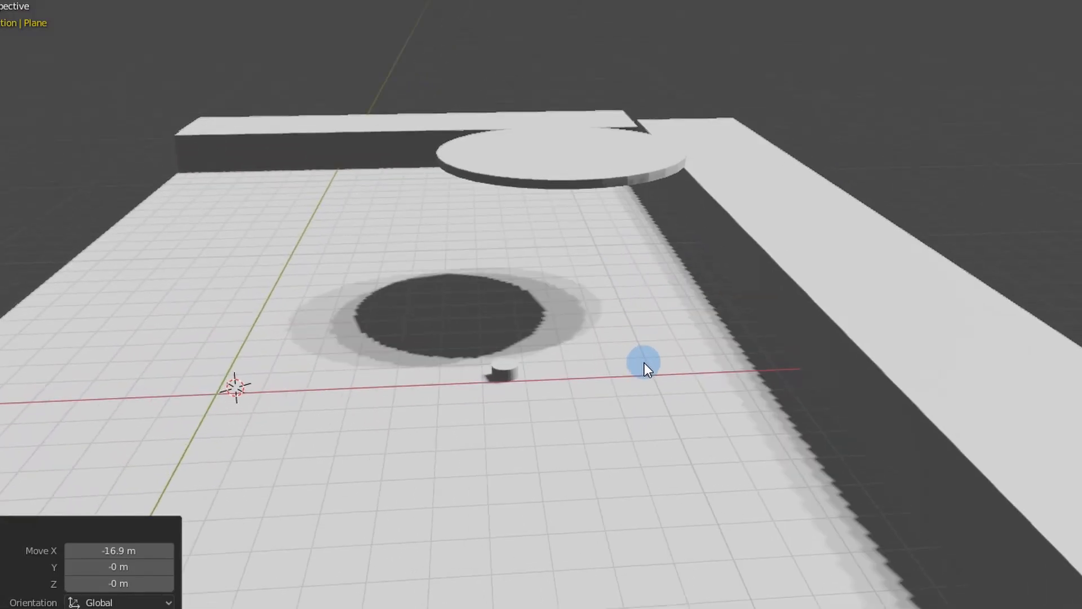
# - Move the small cylinder 0.432 m along X and 5.41 m along Y, and return to camera view
pyautogui.click(509, 370)
pyautogui.press('g')
pyautogui.press('x')
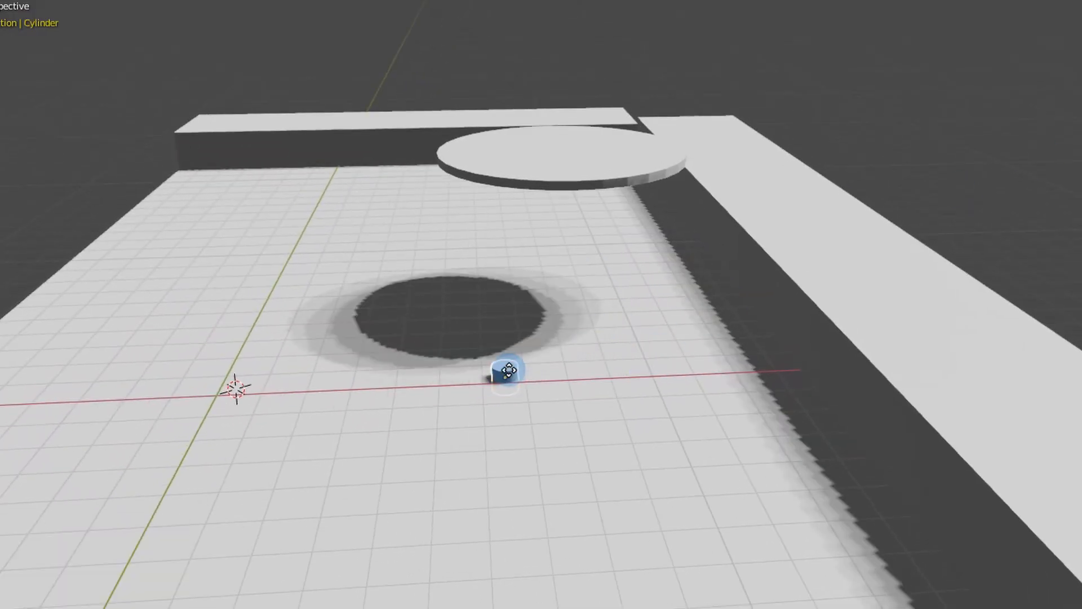
pyautogui.click(526, 371)
pyautogui.press('g')
pyautogui.press('y')
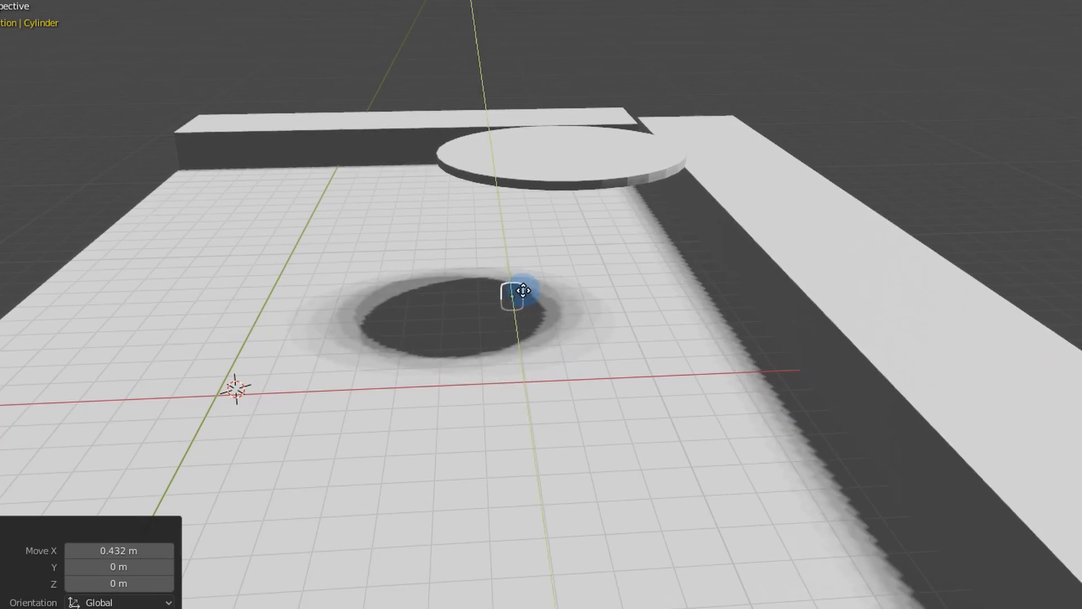
pyautogui.click(524, 291)
pyautogui.press('KP_0')
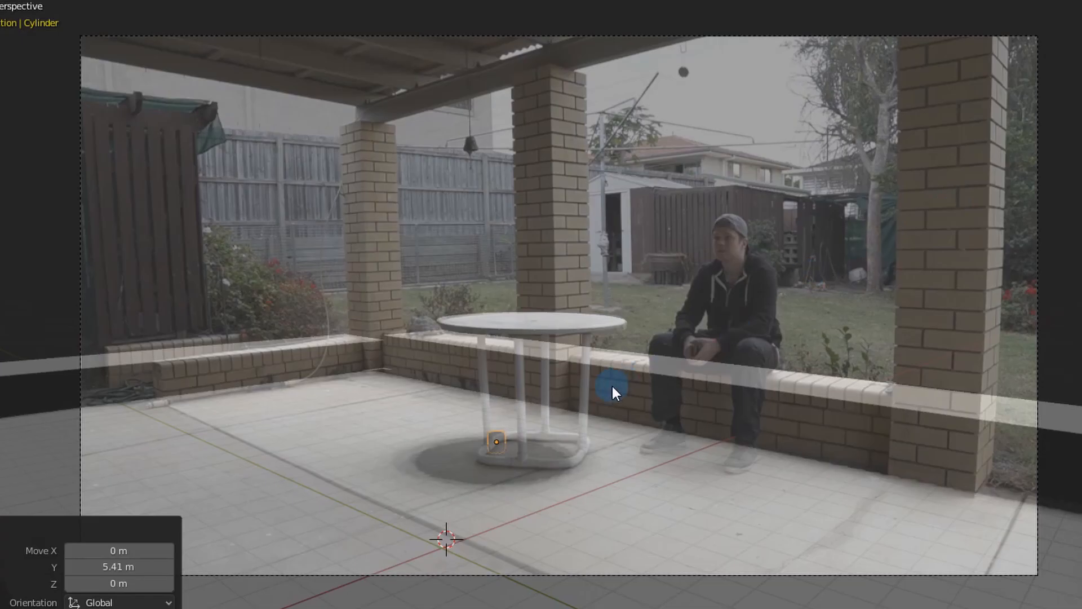
# - Move the cylinder -1.28 m along Y to the front table leg in the photo and scale it by 0.691
pyautogui.press('g')
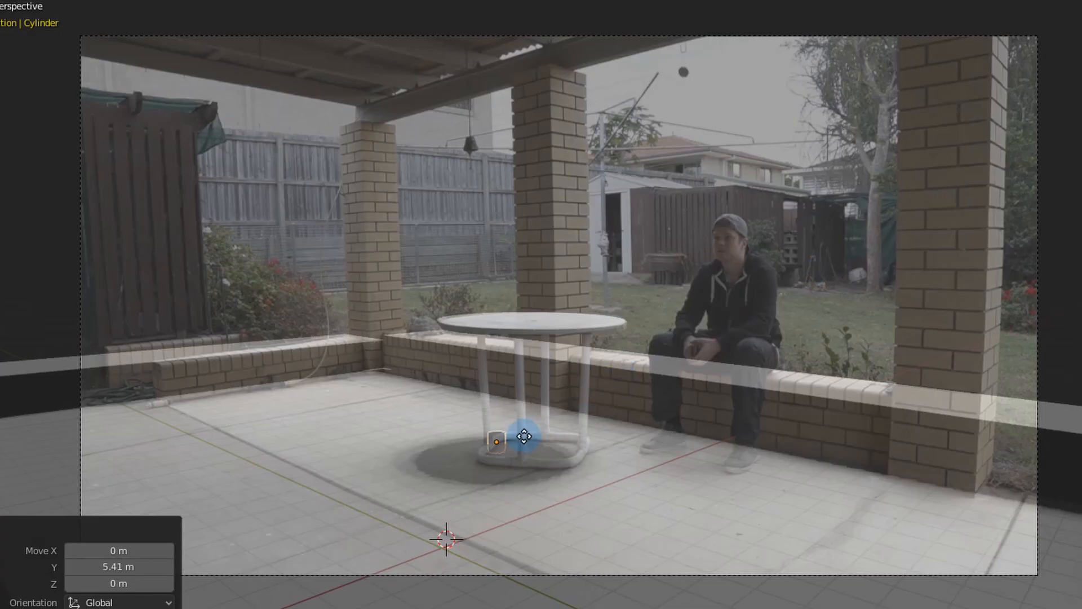
pyautogui.press('y')
pyautogui.click(578, 472)
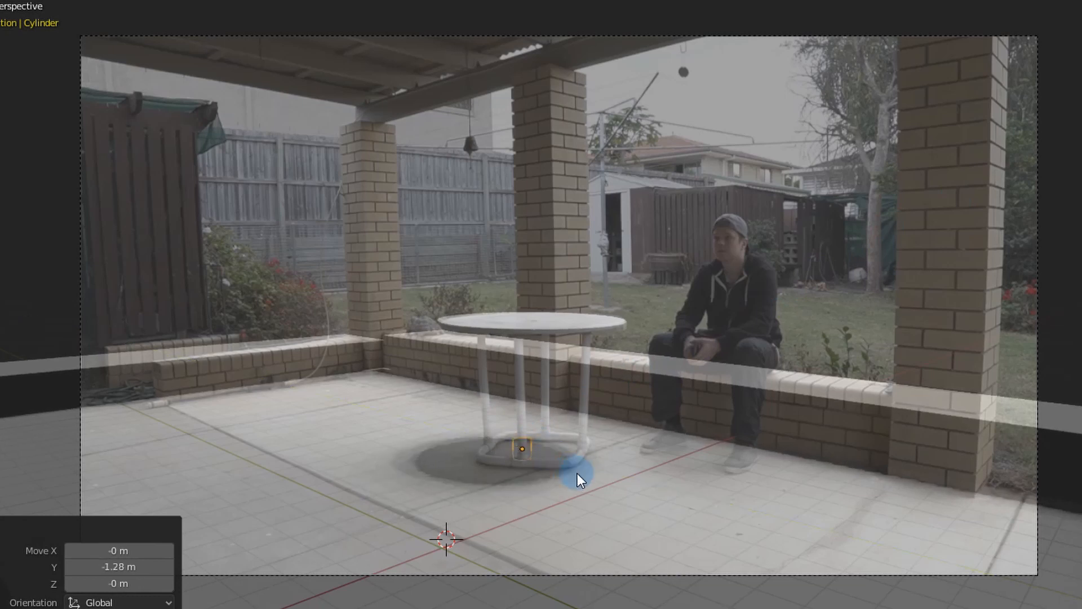
pyautogui.press('s')
pyautogui.click(560, 468)
# - Raise the cylinder along Z to about the middle of the photo's front leg and shift it 0.162 m along Y
pyautogui.press('g')
pyautogui.press('z')
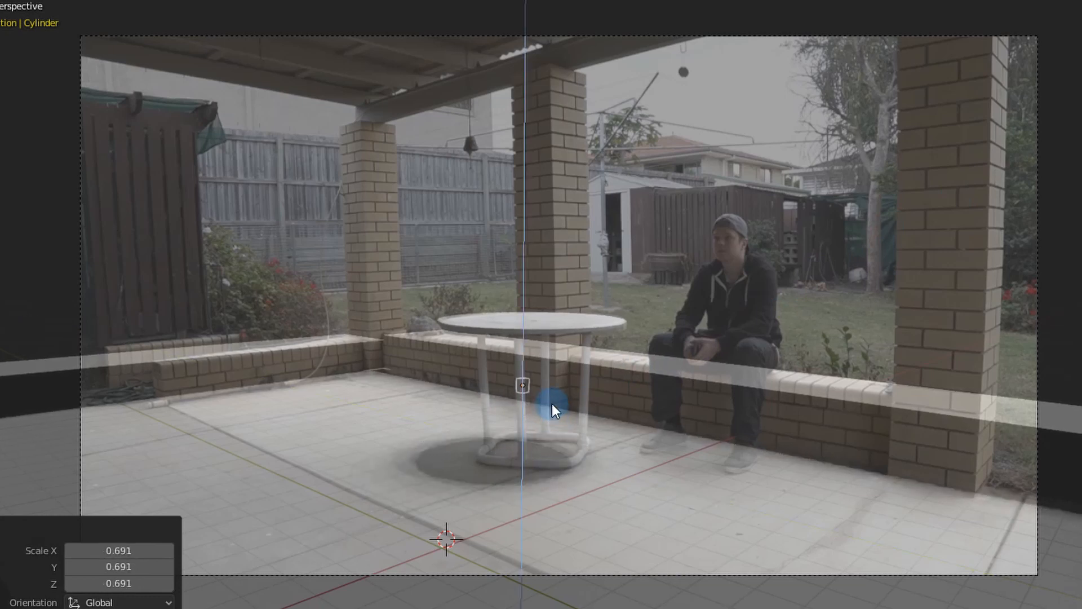
pyautogui.click(553, 403)
pyautogui.press('g')
pyautogui.press('y')
pyautogui.click(549, 415)
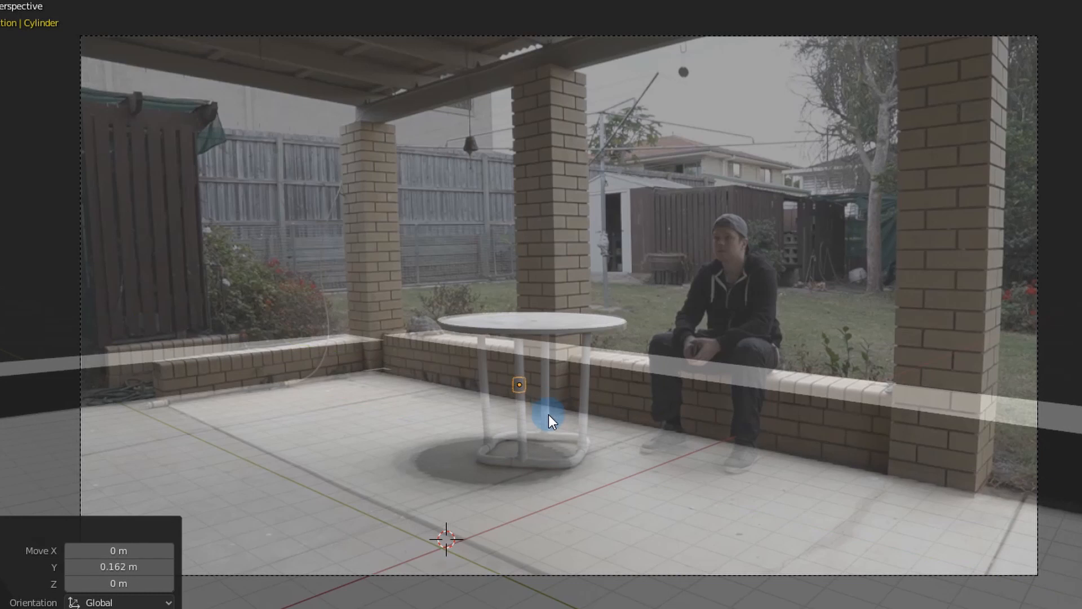
# - Stretch the cylinder by 11.197 along Z, lower it 0.401 m and scale it by 0.916 along Z to fit the front leg
pyautogui.press('s')
pyautogui.press('z')
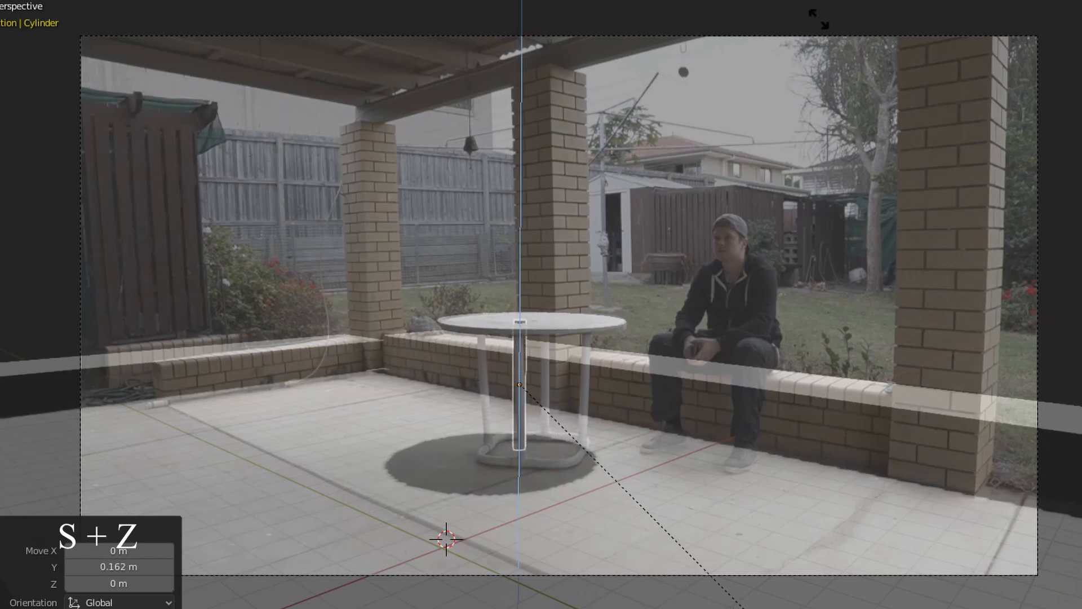
pyautogui.click(852, 50)
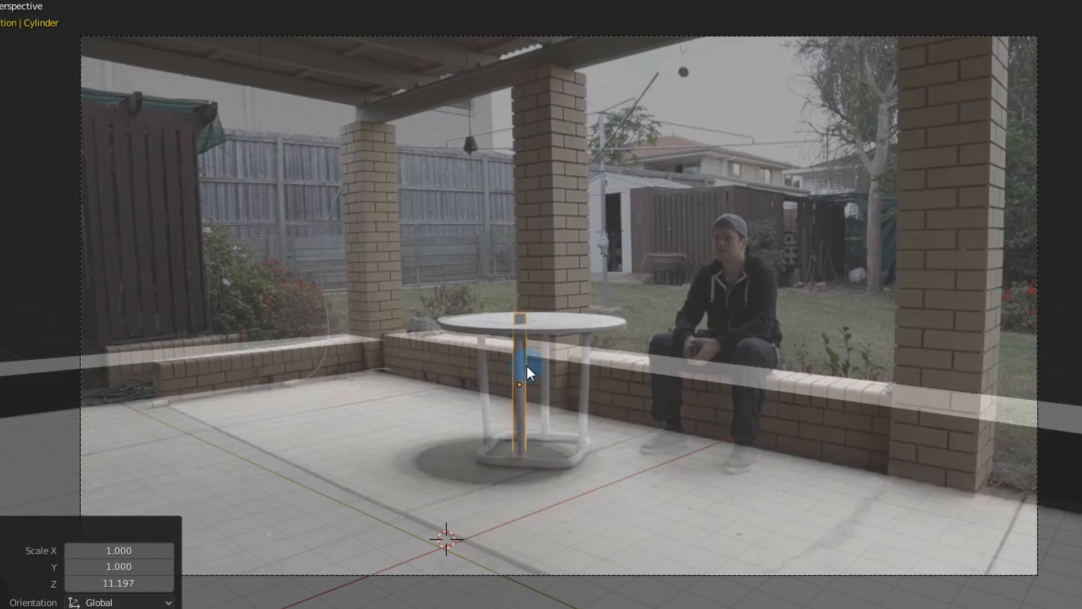
pyautogui.press('g')
pyautogui.press('z')
pyautogui.click(566, 470)
pyautogui.press('s')
pyautogui.press('z')
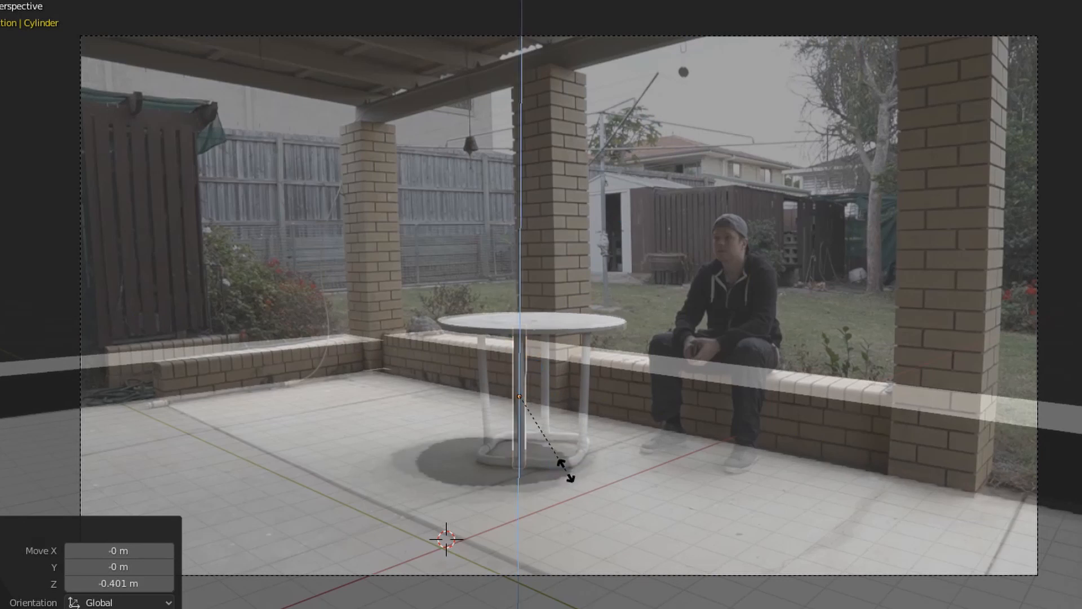
pyautogui.click(562, 462)
pyautogui.moveTo(736, 241); pyautogui.dragTo(982, 215, button='middle')
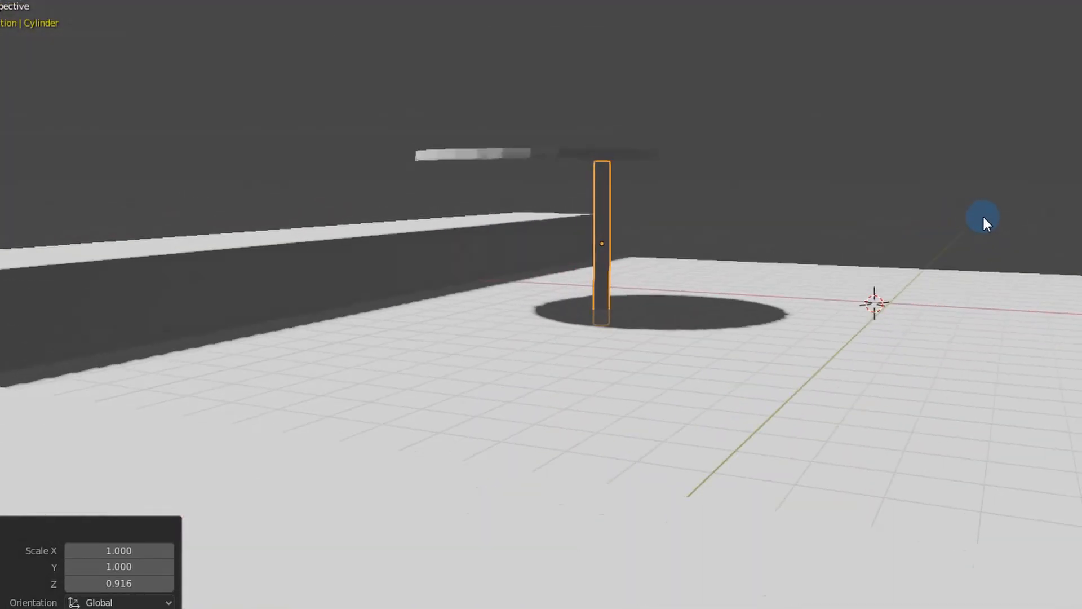
pyautogui.press('KP_0')
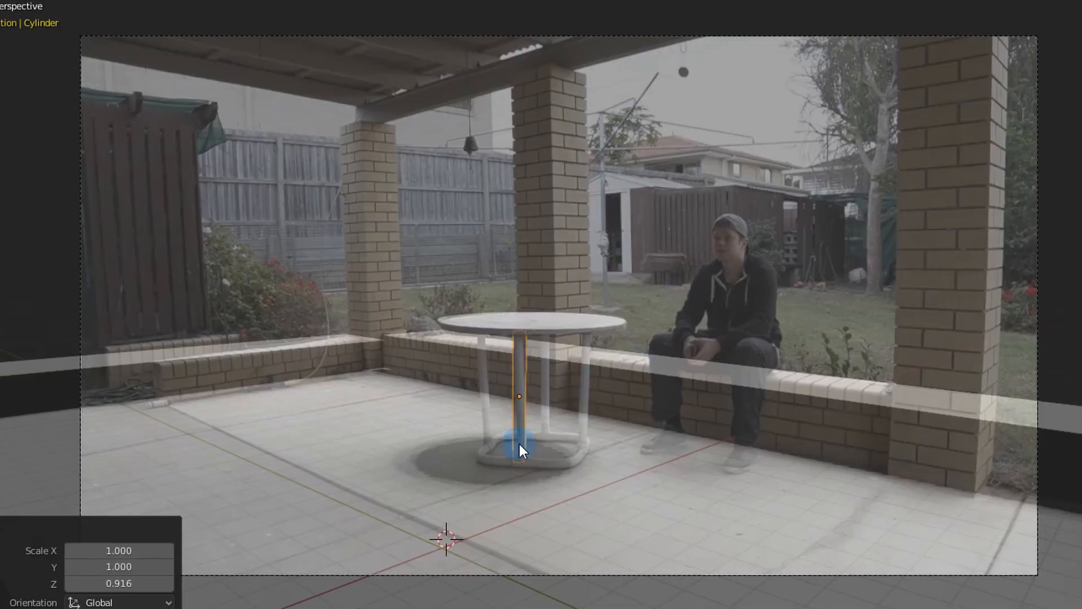
# - Duplicate the table leg, moving the copy 2.43 m along Y and 0.516 m along X onto the photo's neighbouring leg
pyautogui.hotkey('shift', 'd')
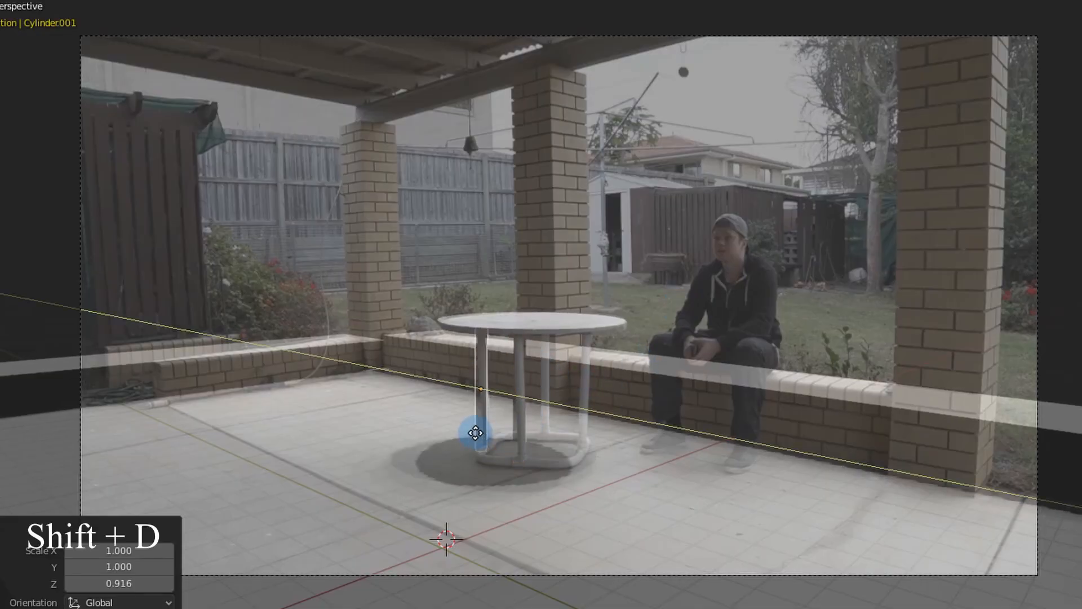
pyautogui.click(473, 433)
pyautogui.press('g')
pyautogui.press('x')
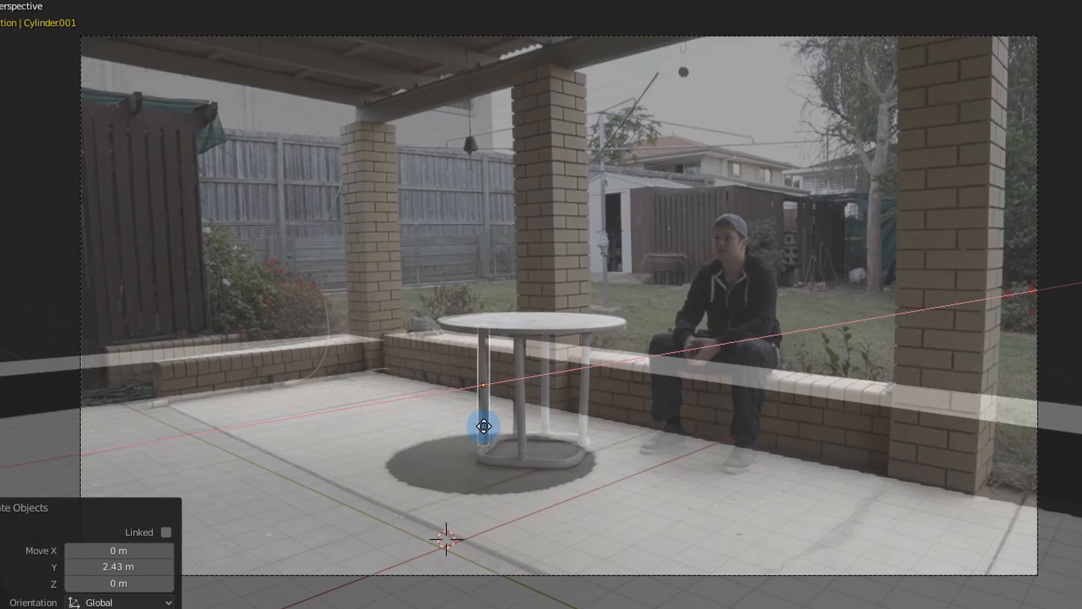
pyautogui.click(483, 427)
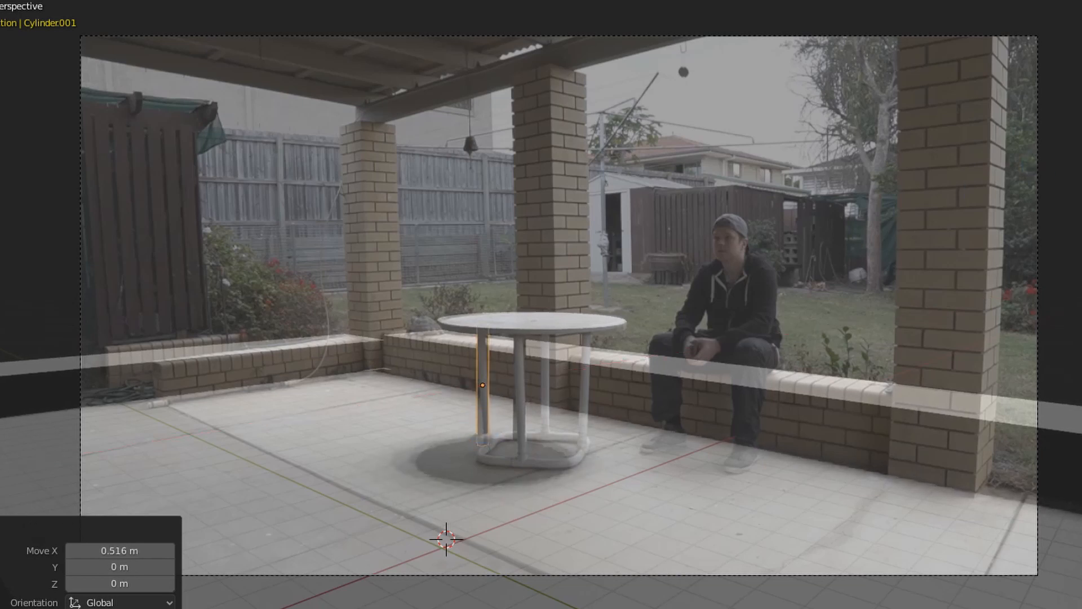
# - Duplicate a leg for the table's third leg, moving the copy -3.41 m along Y and 1.78 m along X
pyautogui.moveTo(958, 220); pyautogui.dragTo(483, 244, button='middle')
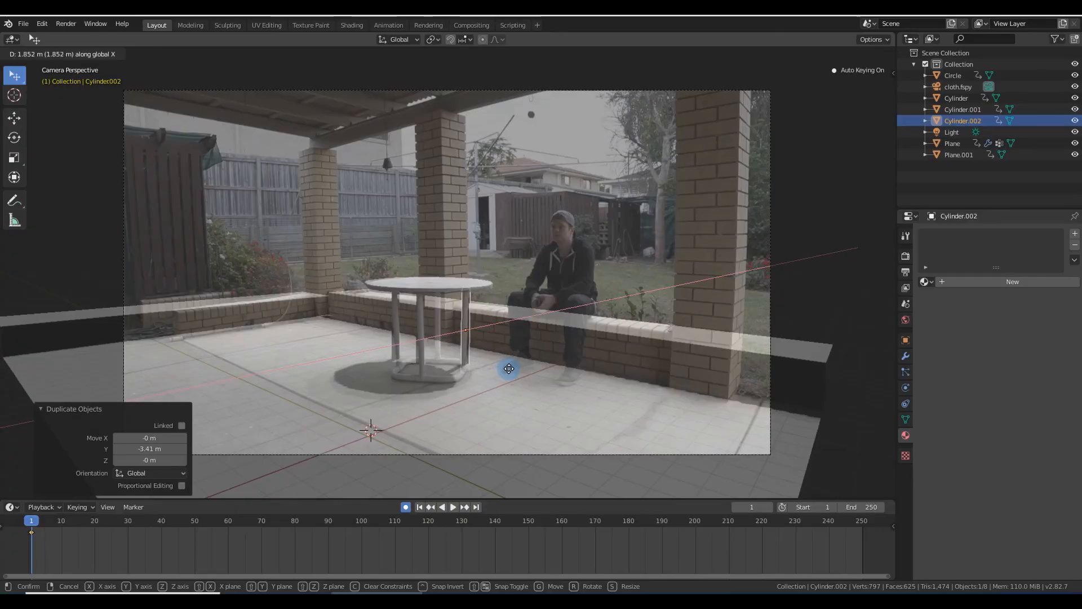
pyautogui.click(507, 369)
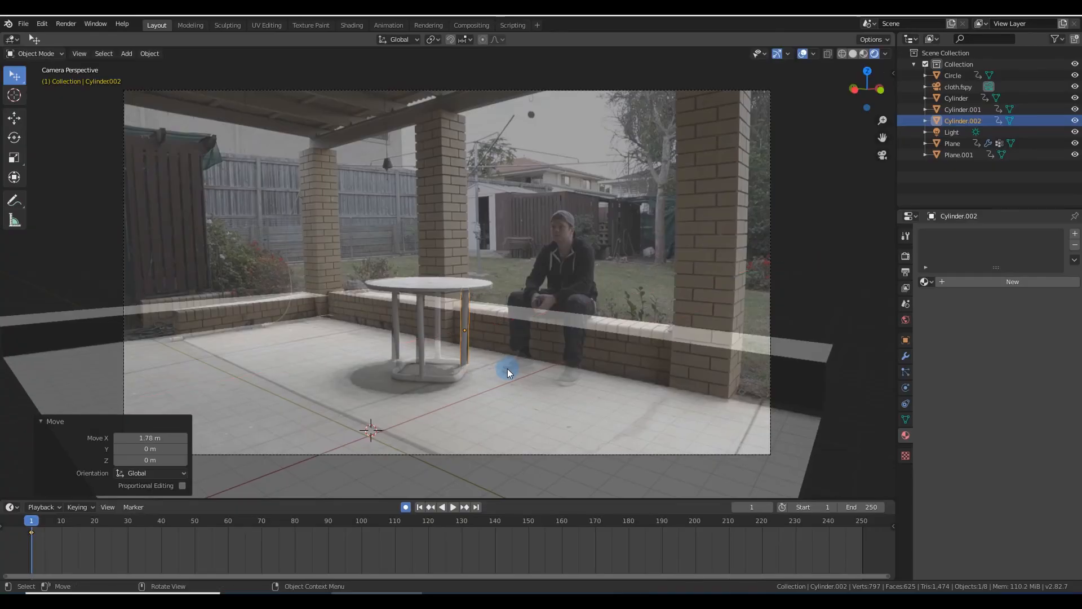
pyautogui.click(883, 155)
pyautogui.moveTo(631, 255); pyautogui.dragTo(471, 263, button='middle')
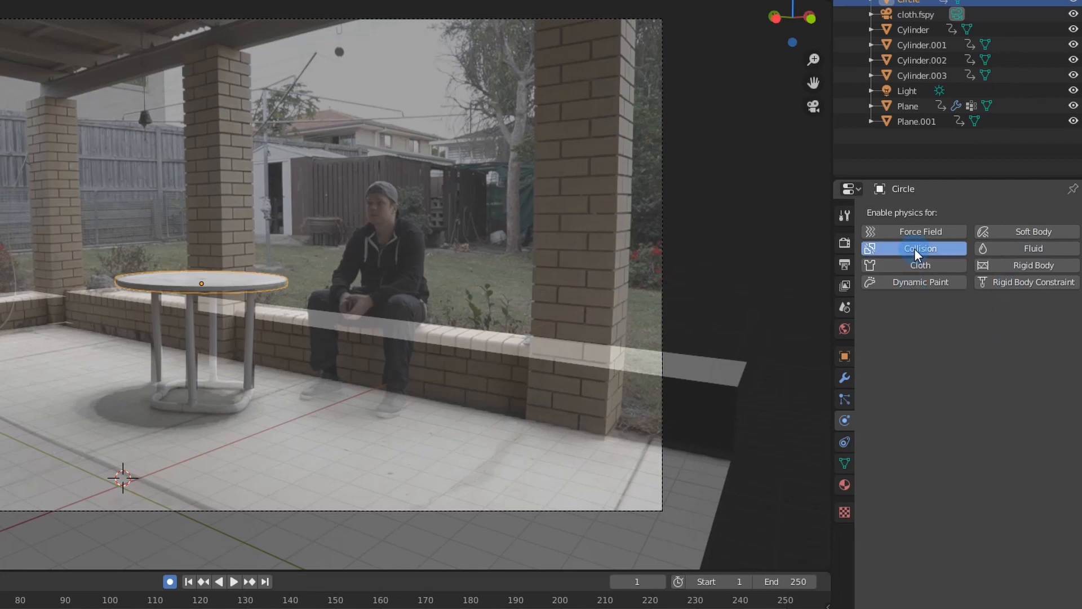
# - Enable Collision physics on the tabletop and on the three front table legs
pyautogui.click(913, 248)
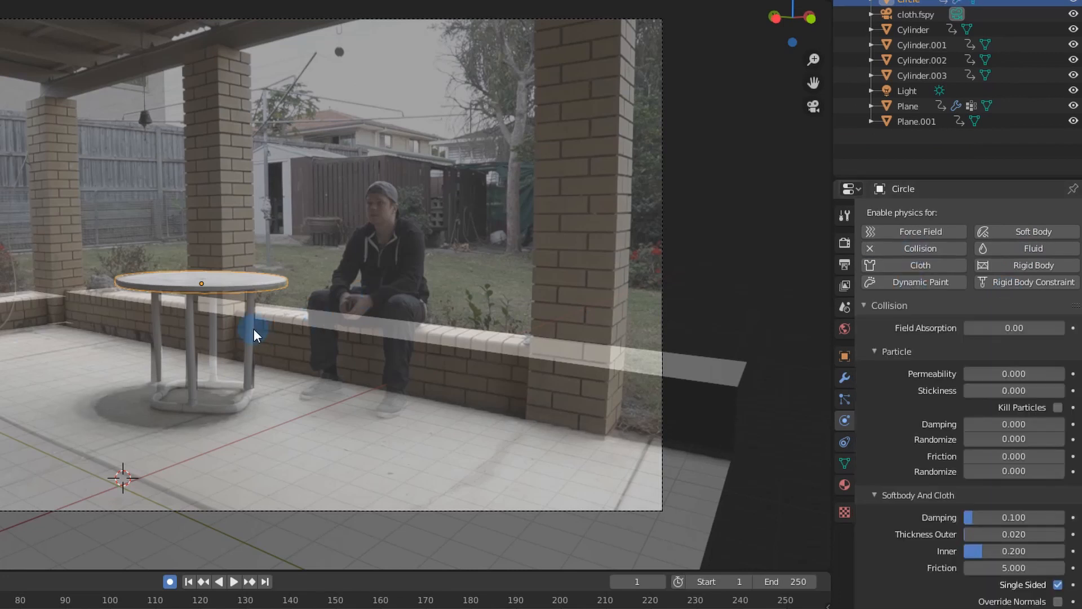
pyautogui.click(252, 333)
pyautogui.click(921, 248)
pyautogui.click(193, 332)
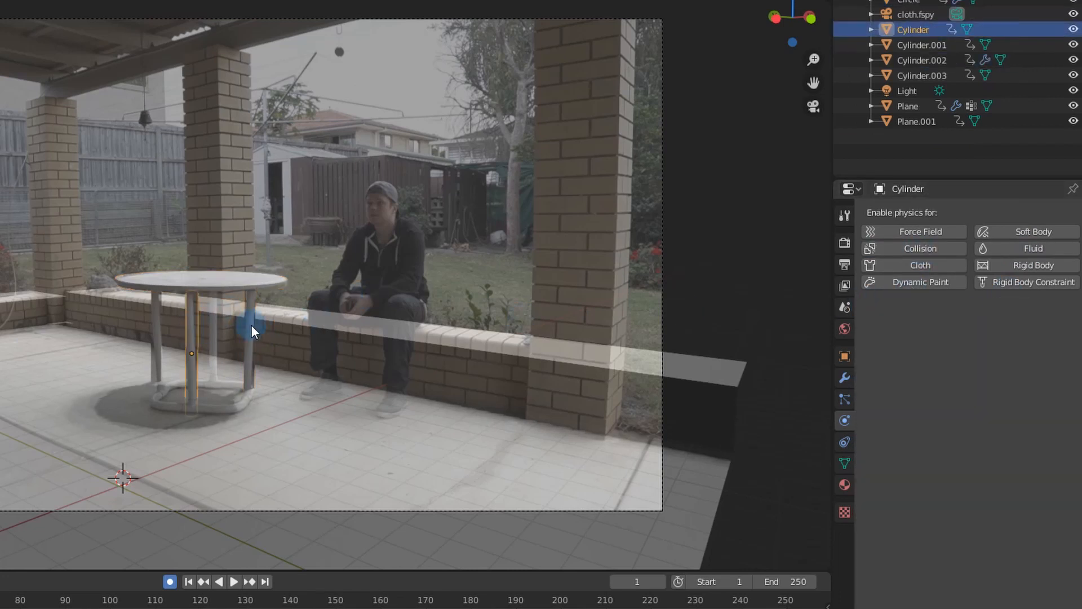
pyautogui.click(907, 251)
pyautogui.click(296, 332)
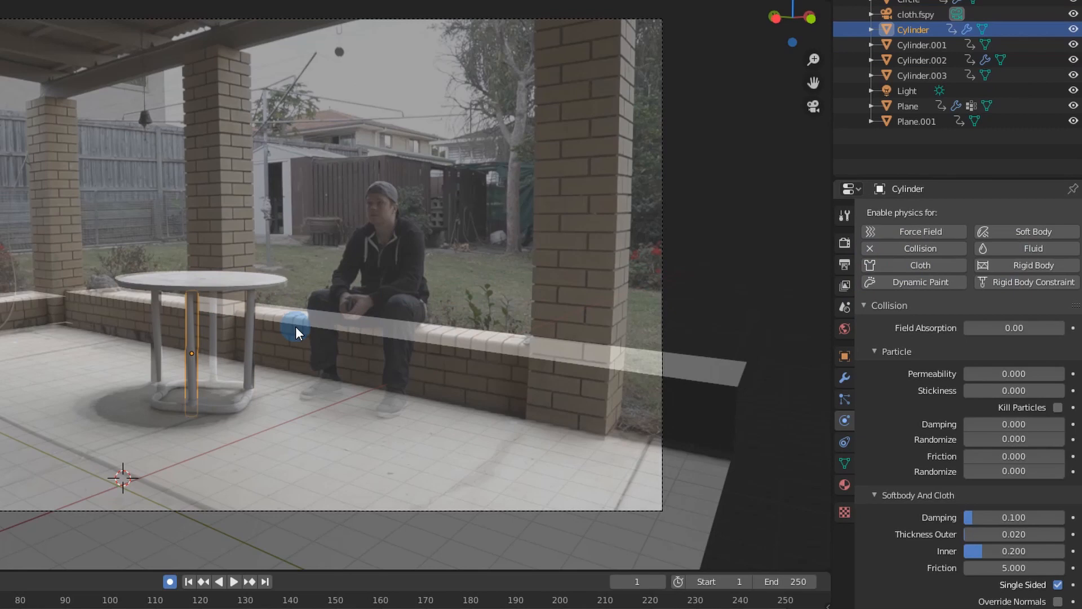
pyautogui.click(158, 348)
pyautogui.click(912, 249)
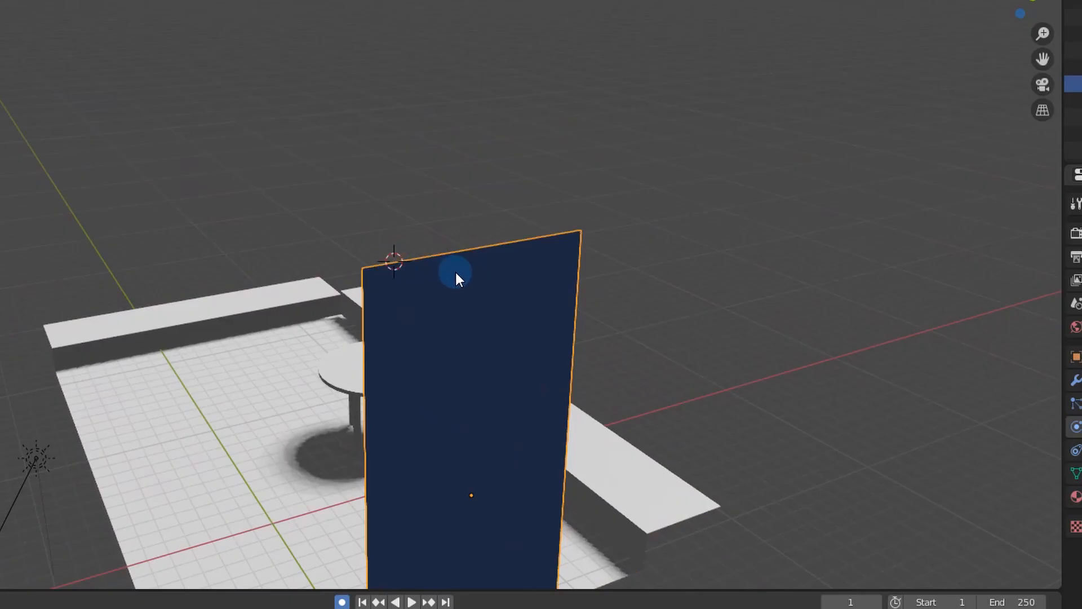
# - Add a Single Bone armature at the 3D cursor on the cloth's top corner and scale it
pyautogui.moveTo(455, 277)
pyautogui.mouseDown(button='middle')
pyautogui.moveTo(628, 273)
pyautogui.moveTo(458, 269)
pyautogui.mouseUp(button='middle')
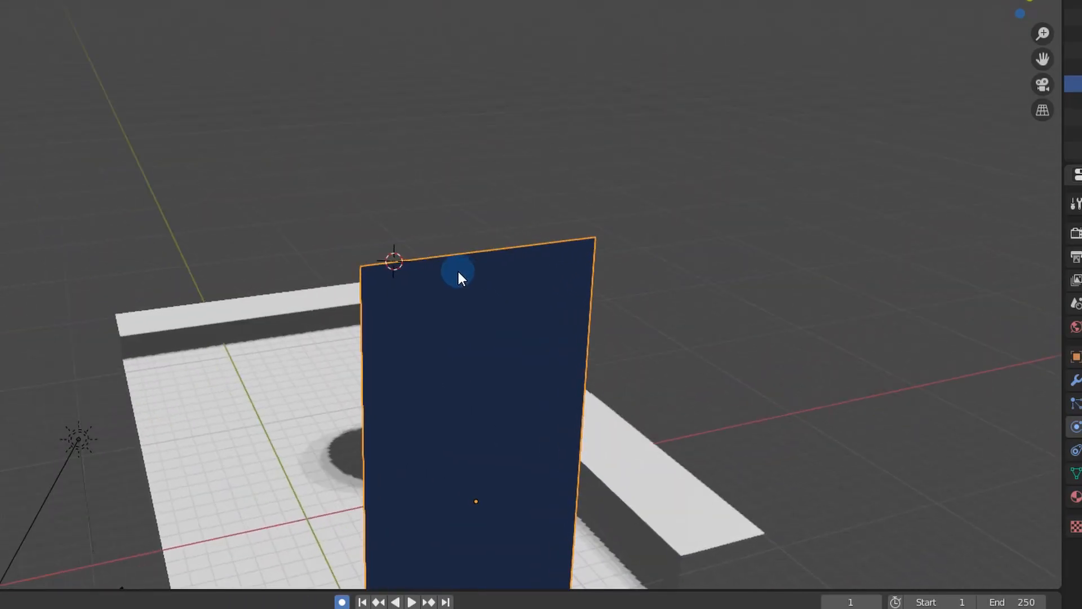
pyautogui.hotkey('shift', 'a')
pyautogui.moveTo(411, 390)
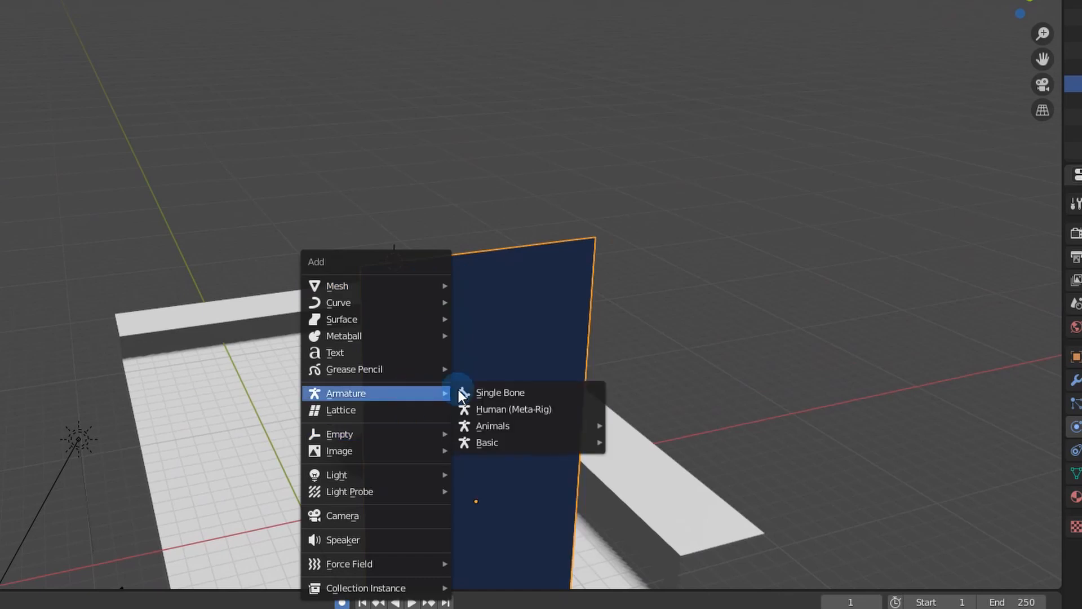
pyautogui.click(491, 393)
pyautogui.moveTo(471, 340); pyautogui.dragTo(801, 329, button='middle')
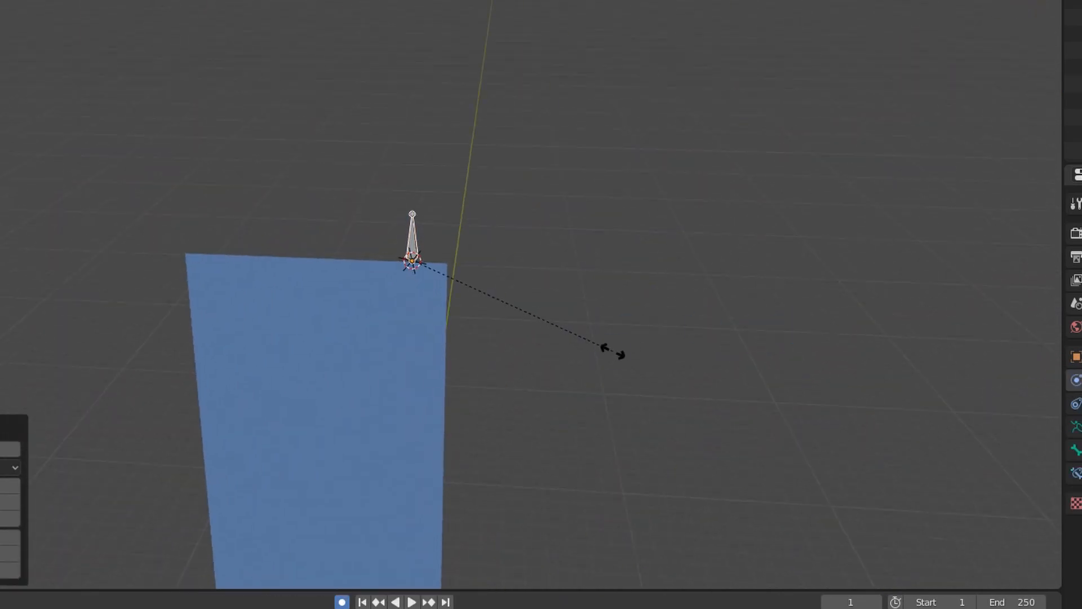
pyautogui.click(522, 333)
pyautogui.click(522, 333)
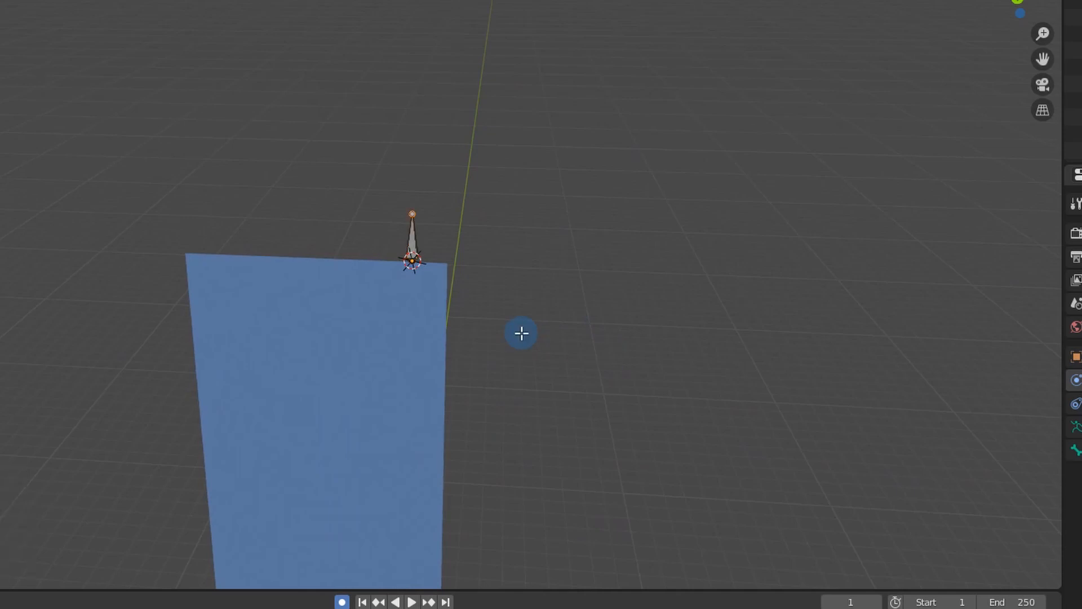
# - Duplicate the bone along X to the cloth's opposite top corner, select both bones and return to Object Mode
pyautogui.press('g')
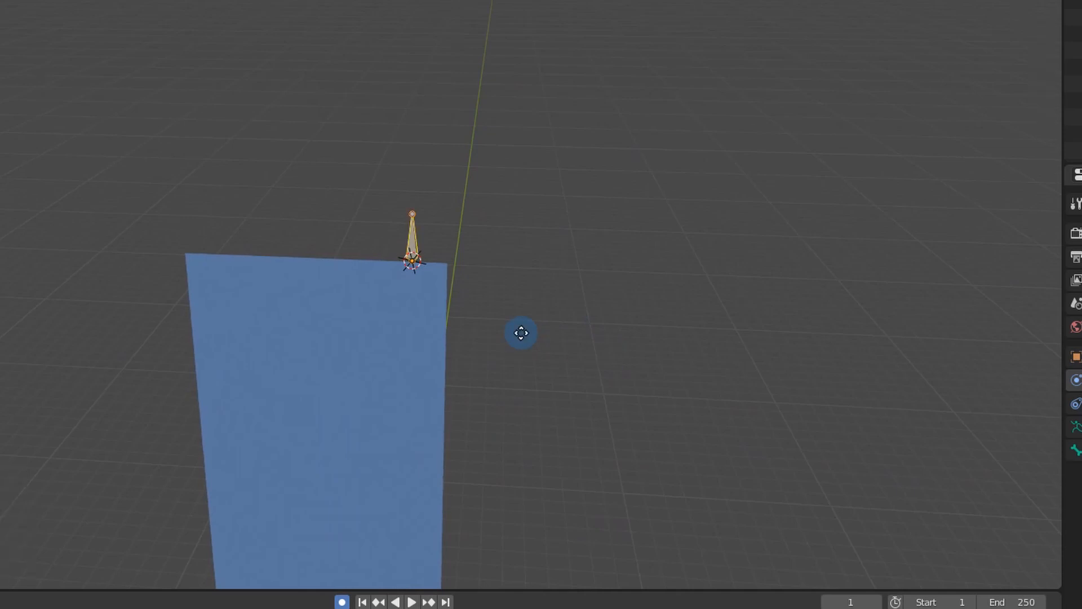
pyautogui.press('x')
pyautogui.click(323, 334)
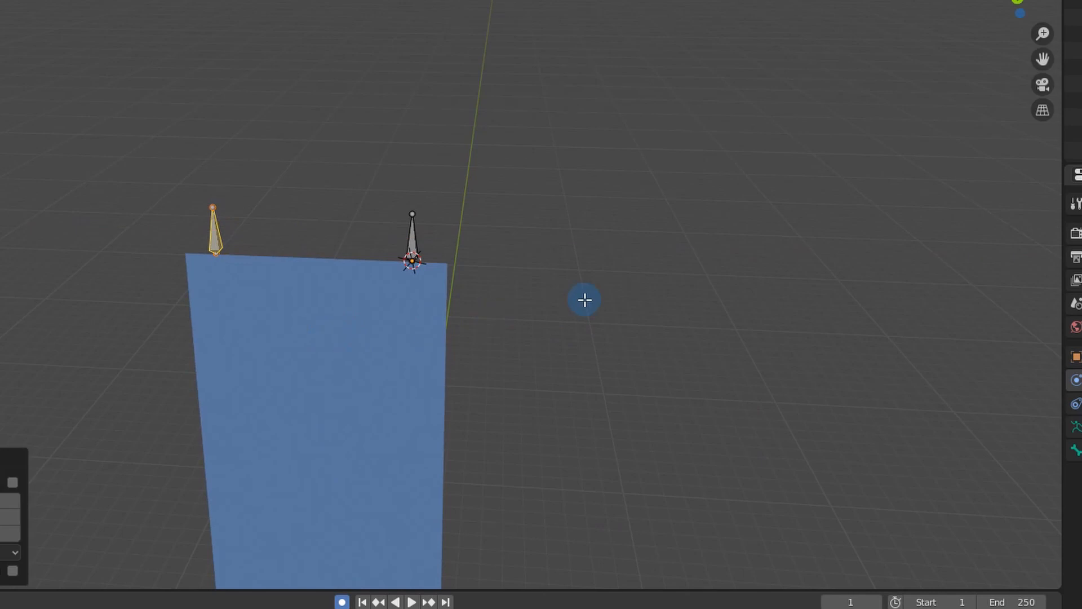
pyautogui.moveTo(584, 299); pyautogui.dragTo(529, 312, button='middle')
pyautogui.press('a')
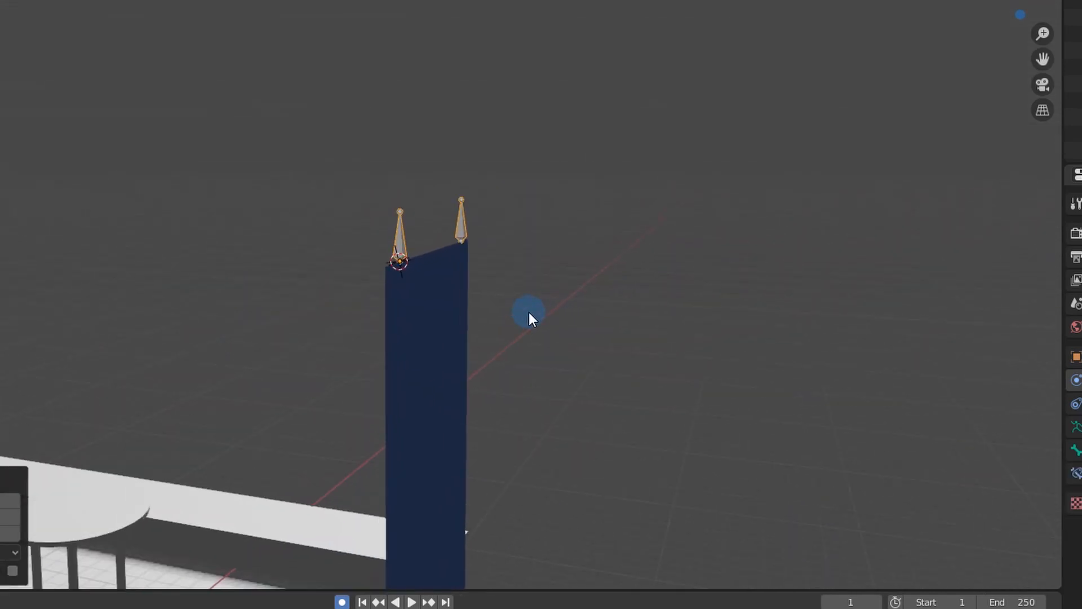
pyautogui.press('Tab')
# - Parent the blue cloth to the armature with automatic weights
pyautogui.moveTo(592, 302); pyautogui.dragTo(479, 309, button='middle')
pyautogui.click(473, 311)
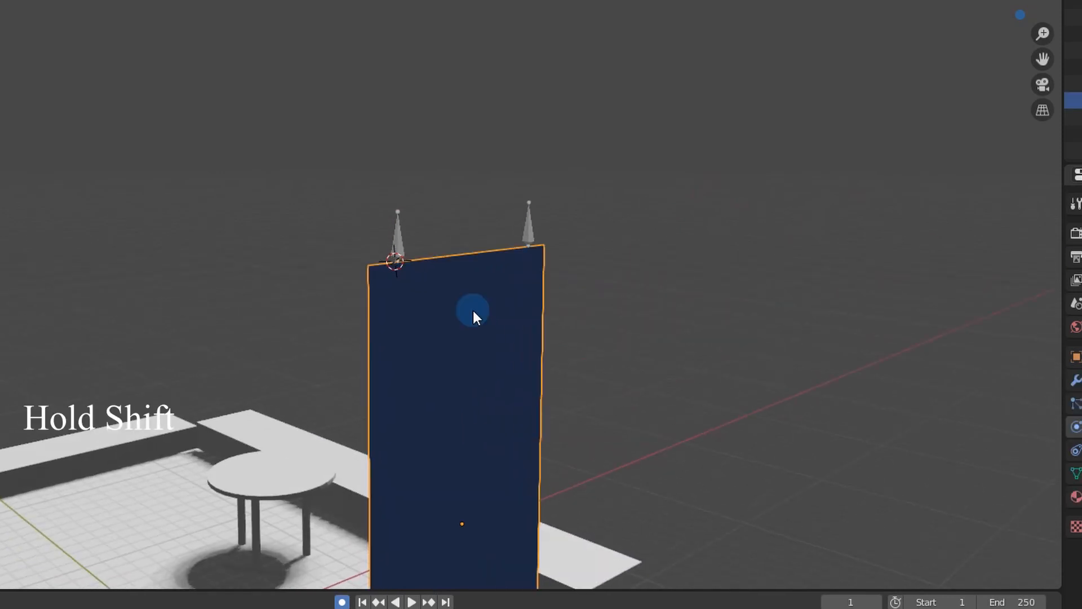
pyautogui.keyDown('shift'); pyautogui.click(530, 232); pyautogui.keyUp('shift')
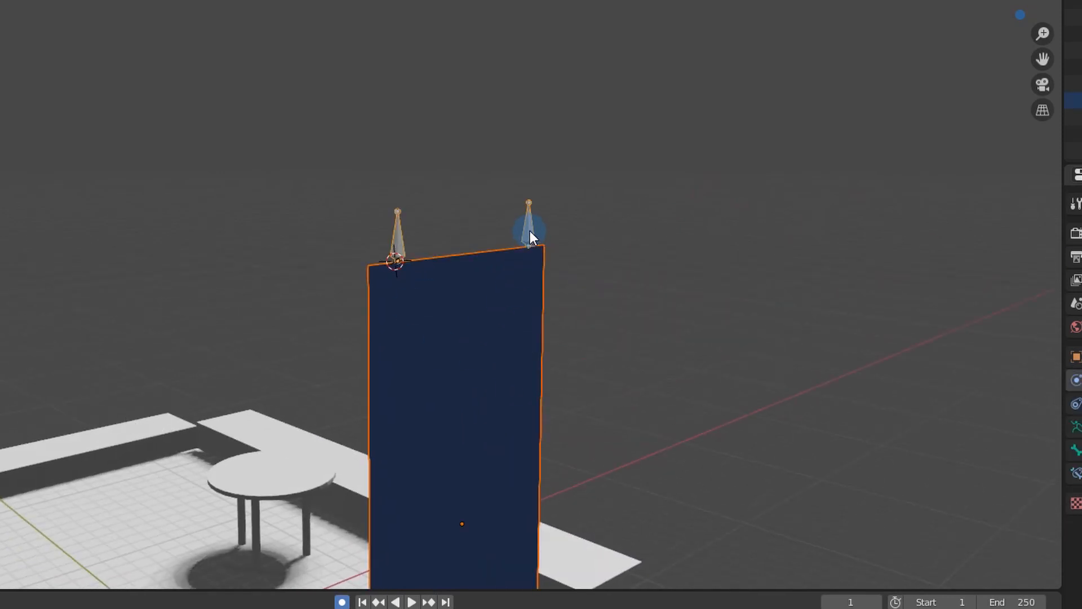
pyautogui.hotkey('ctrl', 'p')
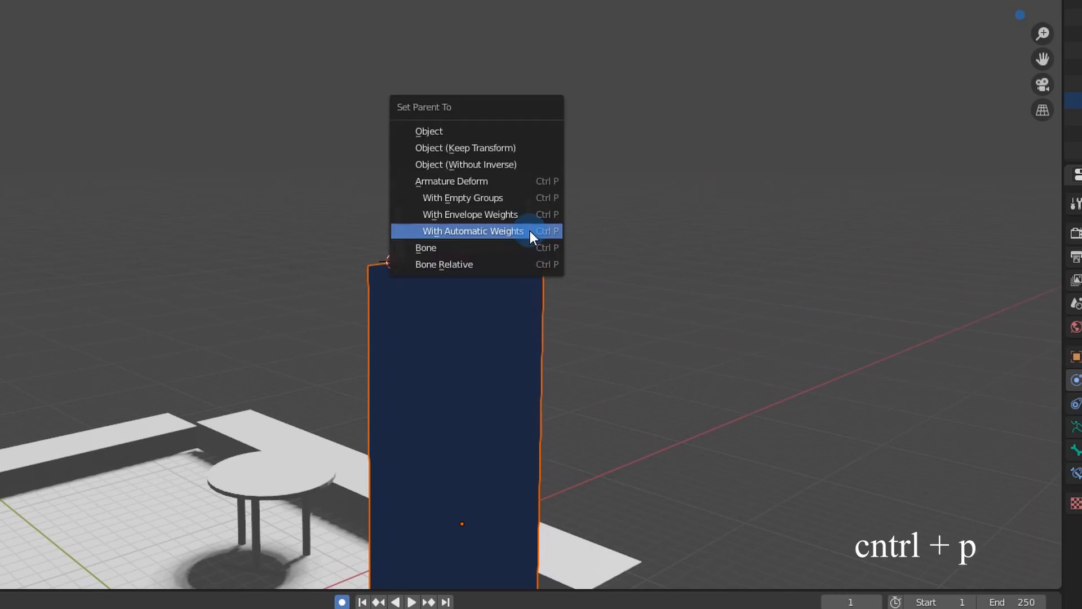
pyautogui.click(505, 228)
# - Select the armature, enable auto keying and keyframe its starting position at frame 1
pyautogui.scroll(-3, 617, 295)
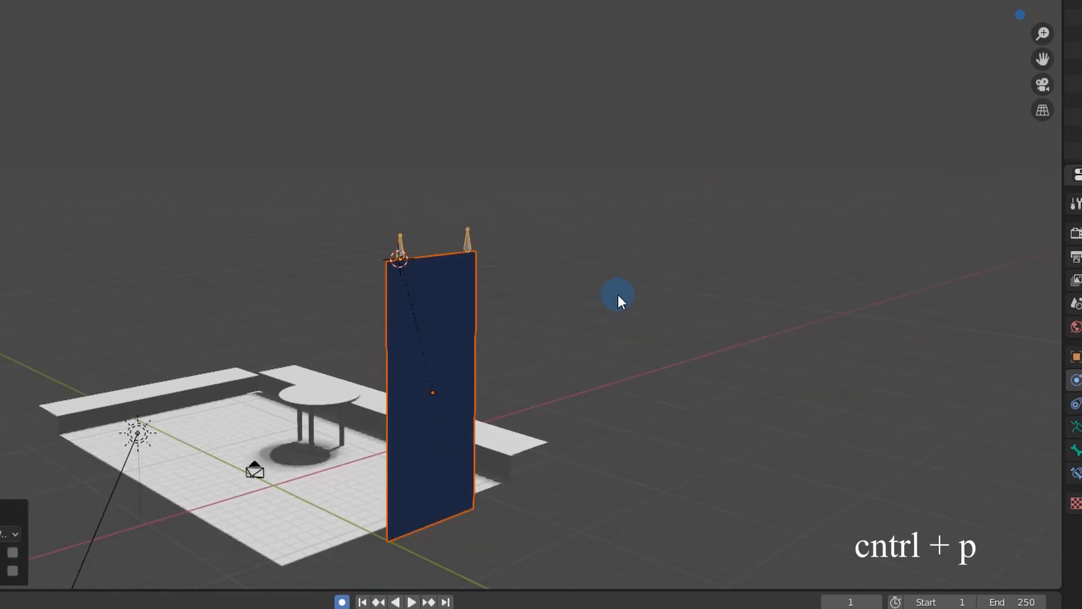
pyautogui.moveTo(617, 295); pyautogui.dragTo(641, 295, button='middle')
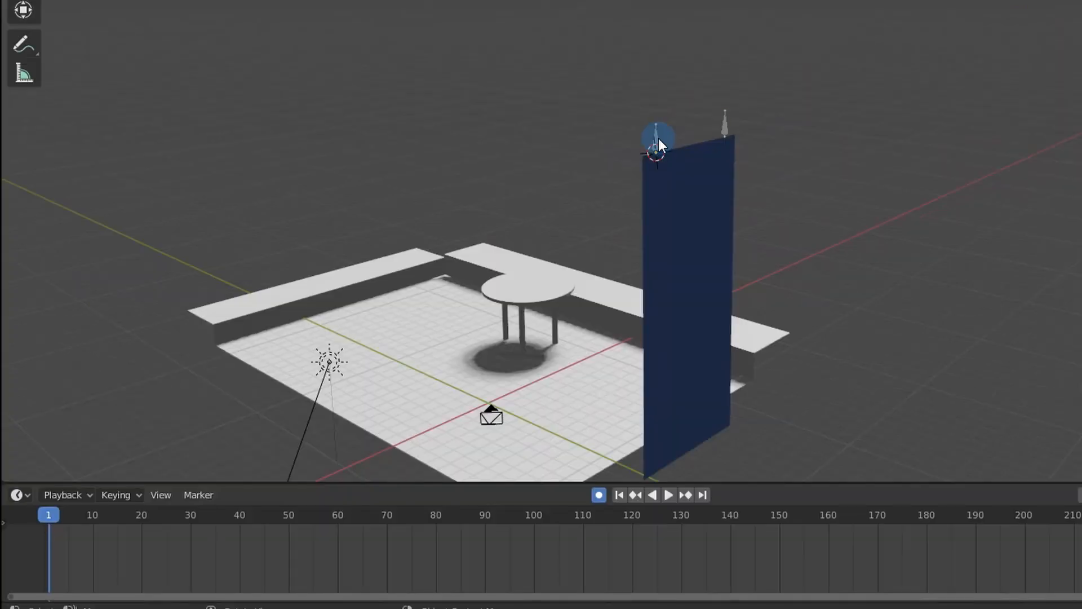
pyautogui.click(402, 246)
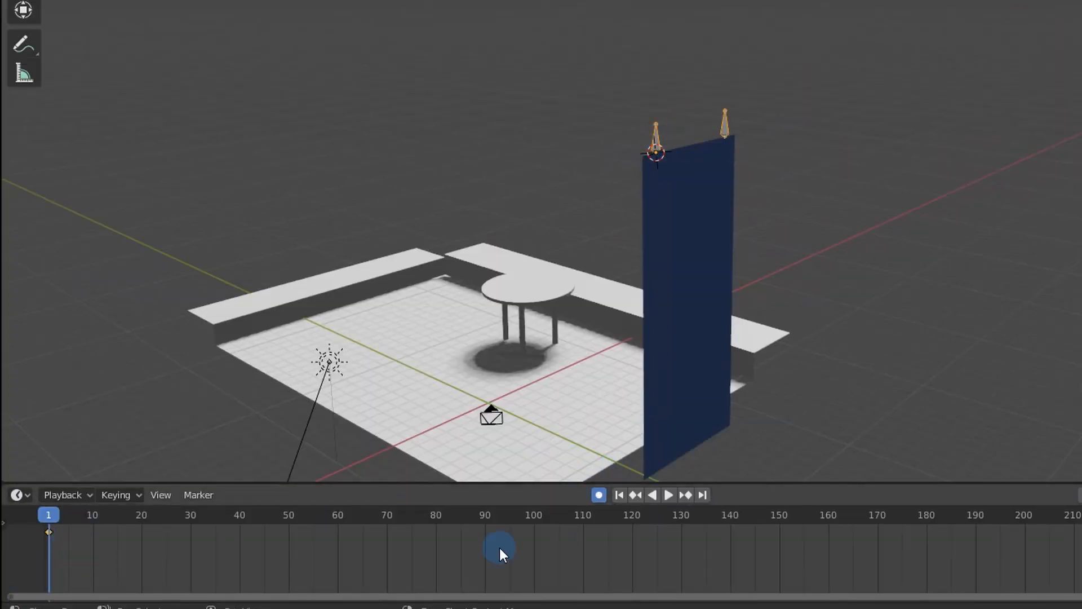
pyautogui.click(598, 496)
pyautogui.click(655, 283)
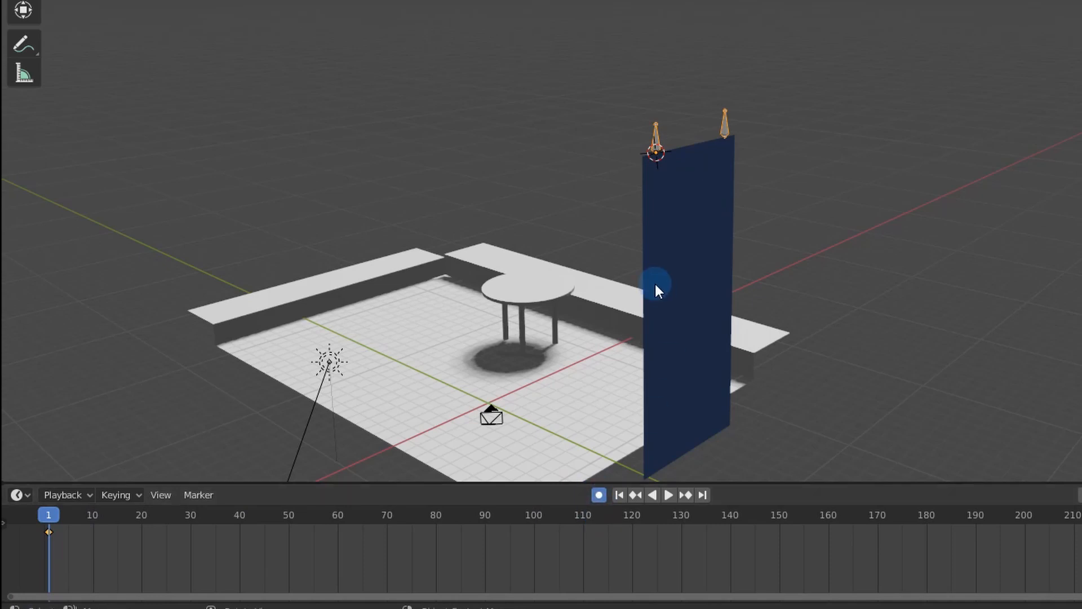
# - Move the armature along Y across the table to the far side at frame 160, keyframing its end position
pyautogui.click(820, 517)
pyautogui.moveTo(824, 283); pyautogui.dragTo(884, 282, button='middle')
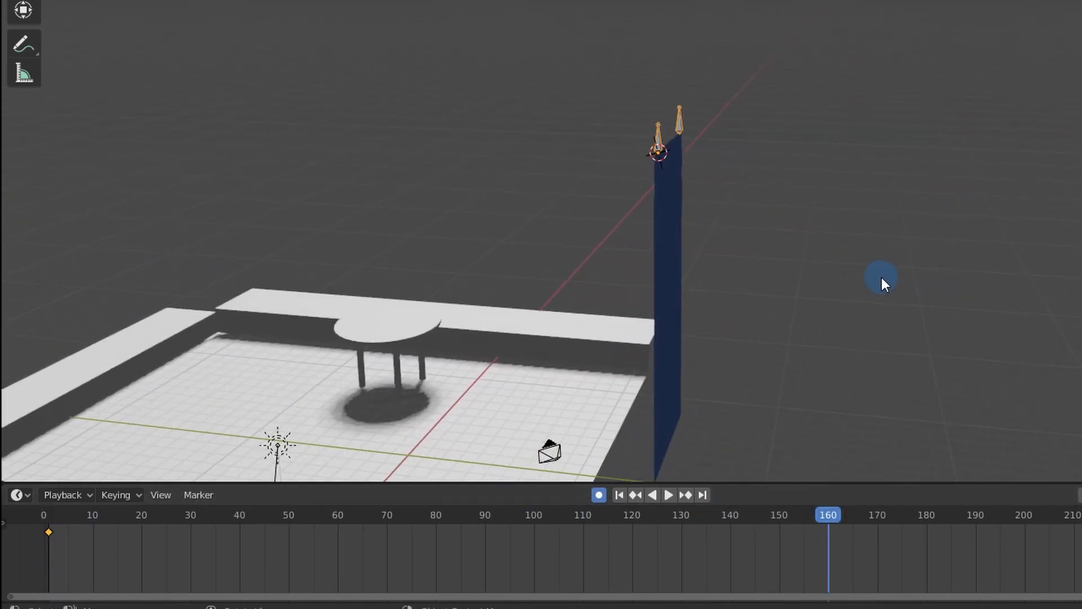
pyautogui.press('g')
pyautogui.press('z')
pyautogui.press('y')
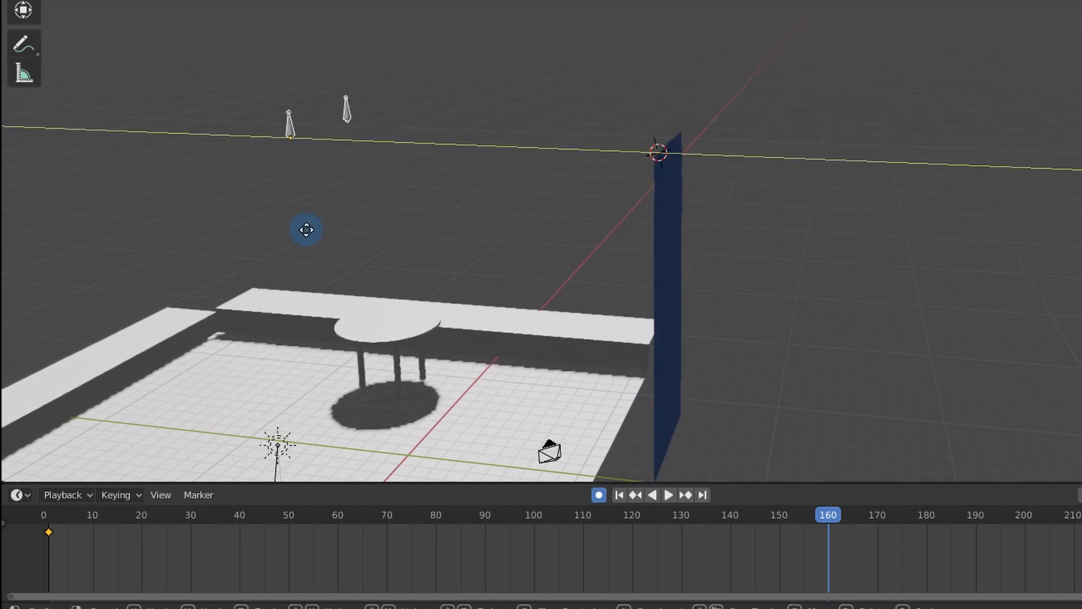
pyautogui.click(248, 233)
# - Bake the blue cloth's simulation for frames 1 to 250 and play back the animation
pyautogui.moveTo(499, 249); pyautogui.dragTo(361, 252, button='middle')
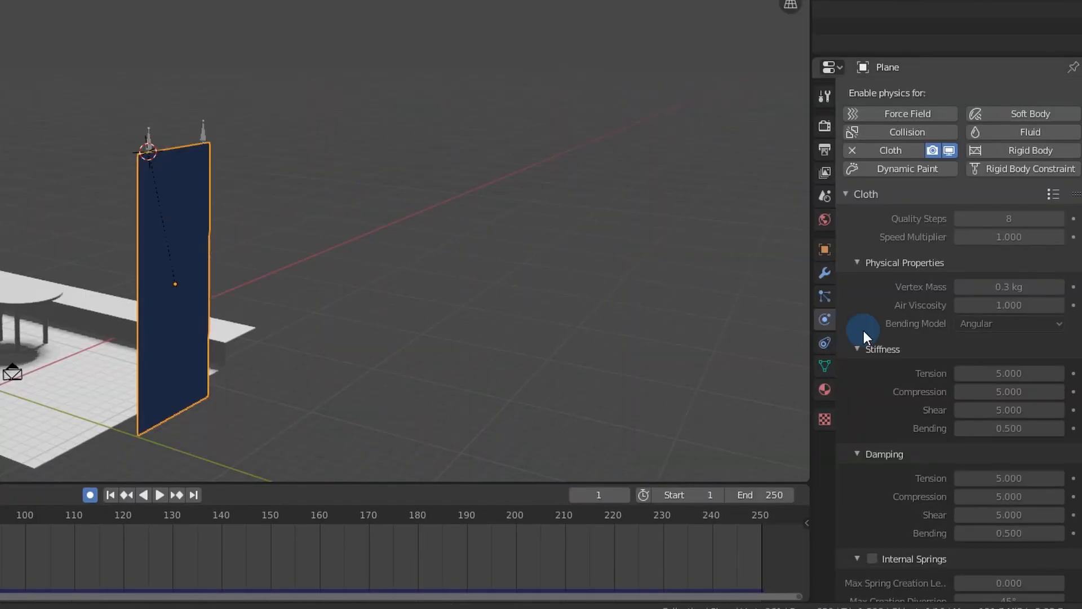
pyautogui.scroll(-15, 874, 369)
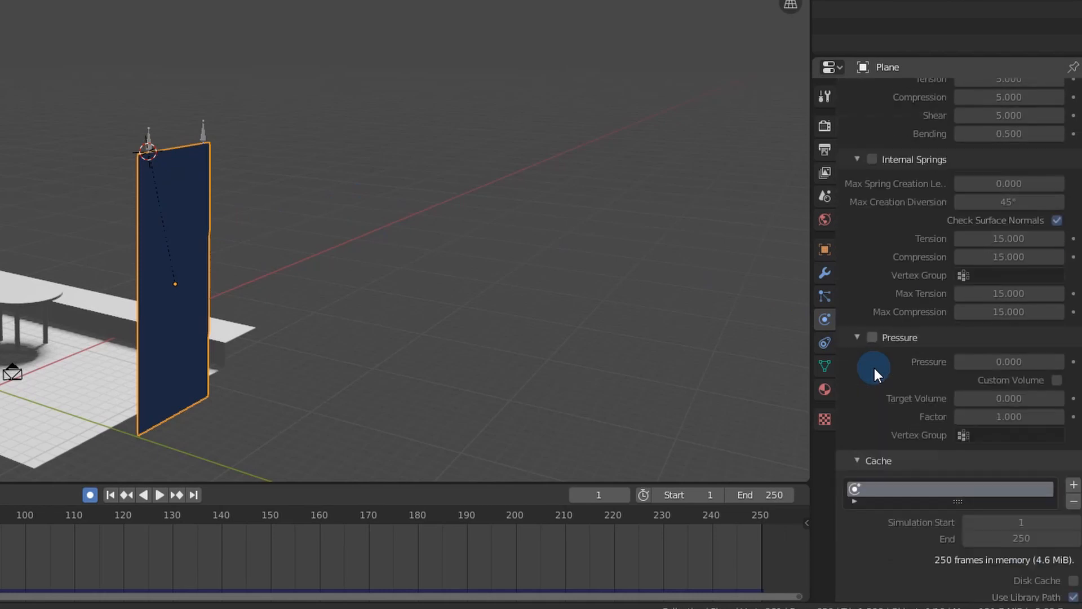
pyautogui.scroll(-12, 874, 367)
pyautogui.click(898, 337)
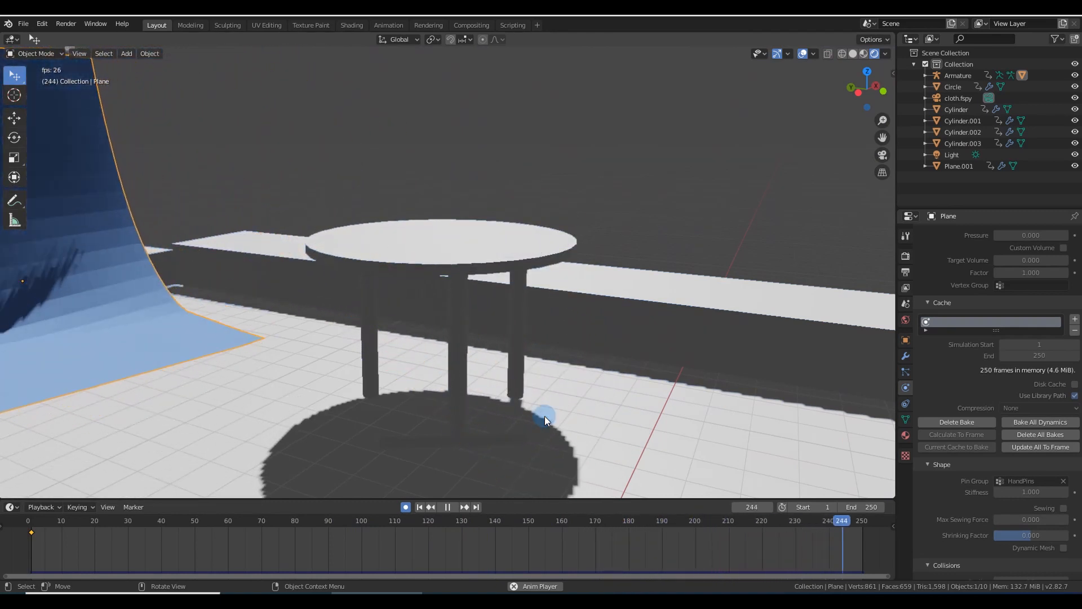
pyautogui.press('Escape')
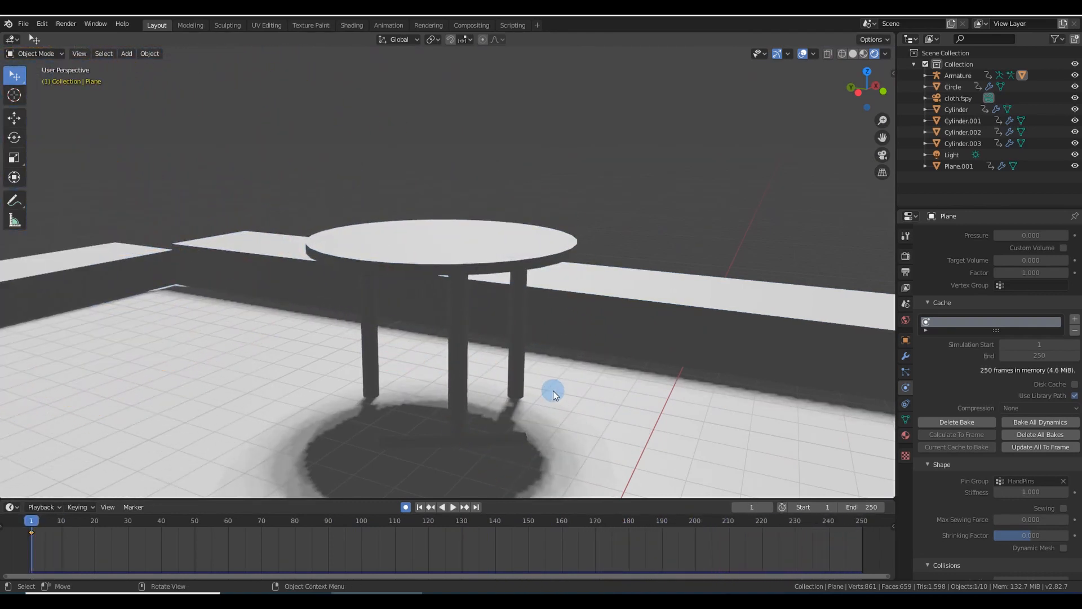
# - Add a Subdivision Surface modifier to the blue cloth with Render and Viewport subdivisions set to 3
pyautogui.scroll(-5, 563, 282)
pyautogui.click(905, 356)
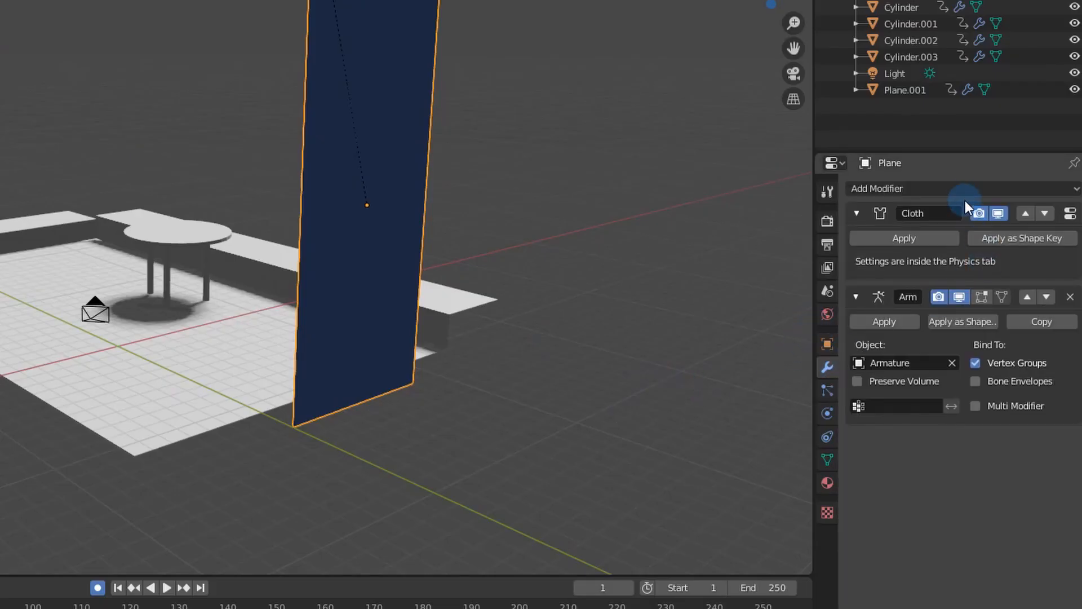
pyautogui.click(858, 212)
pyautogui.click(858, 241)
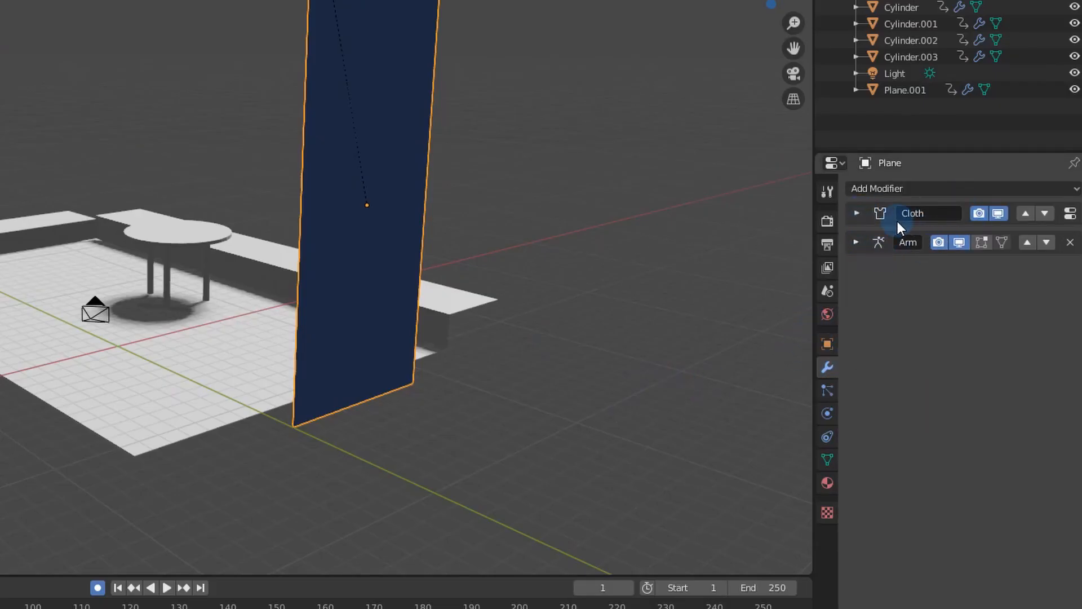
pyautogui.click(977, 188)
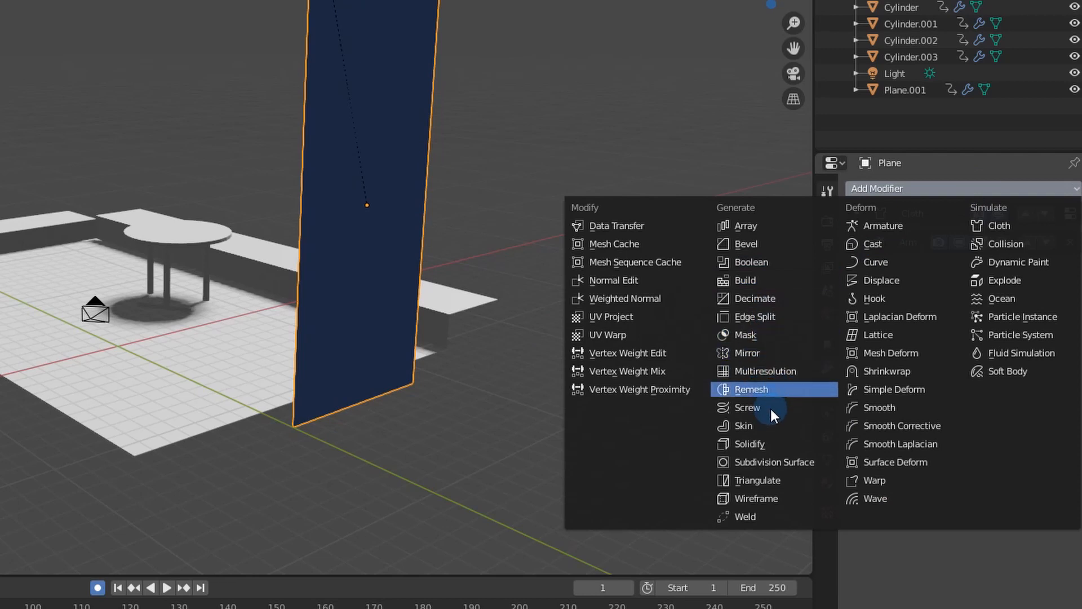
pyautogui.click(770, 461)
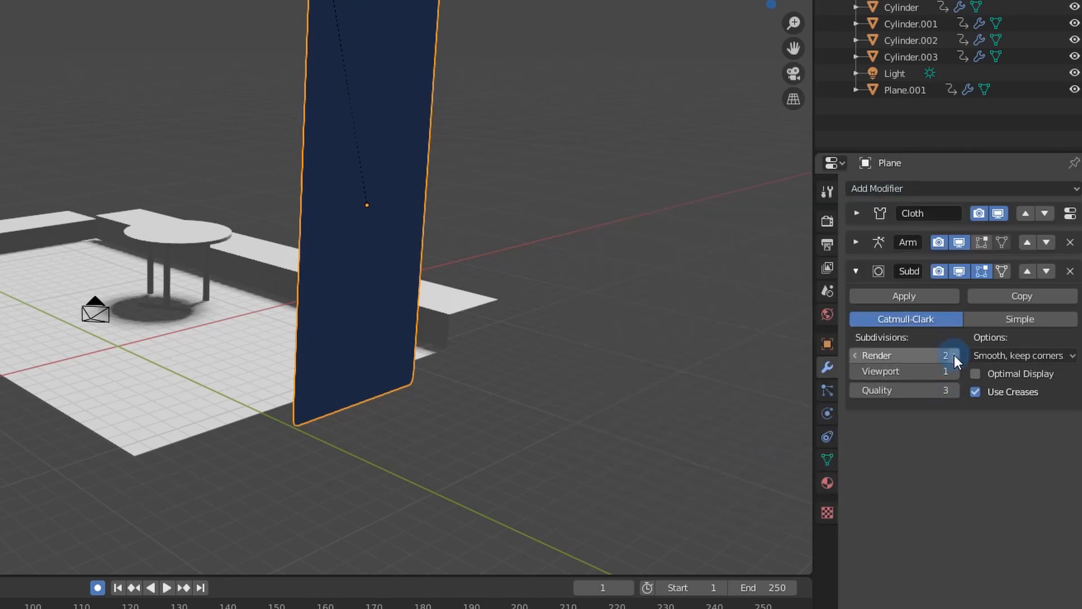
pyautogui.click(954, 371)
pyautogui.click(955, 371)
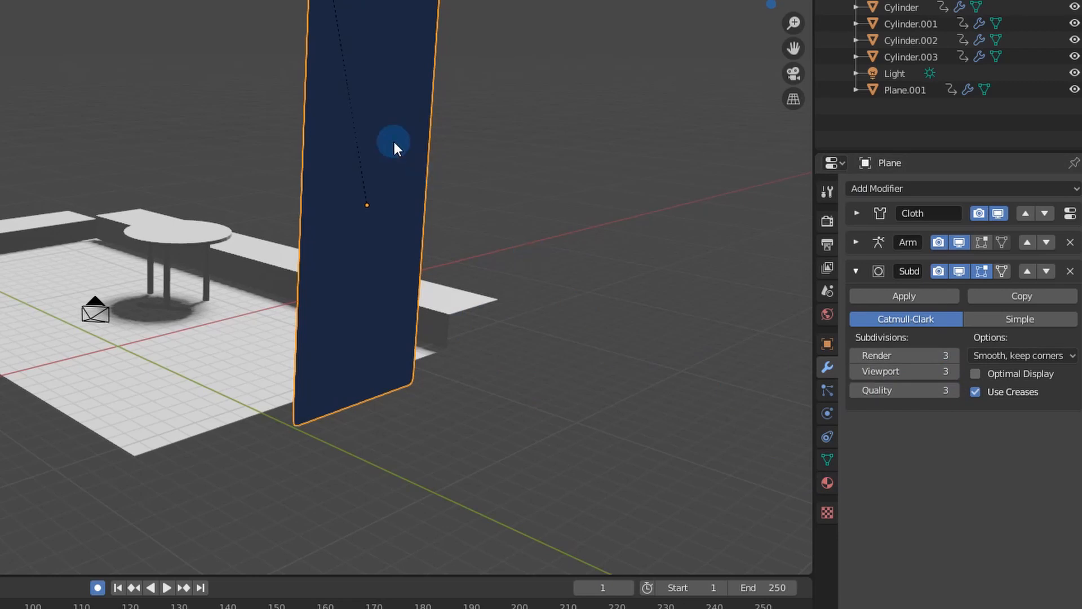
# - Apply Shade Smooth to the blue cloth and keep it selected
pyautogui.rightClick(391, 108)
pyautogui.click(391, 108)
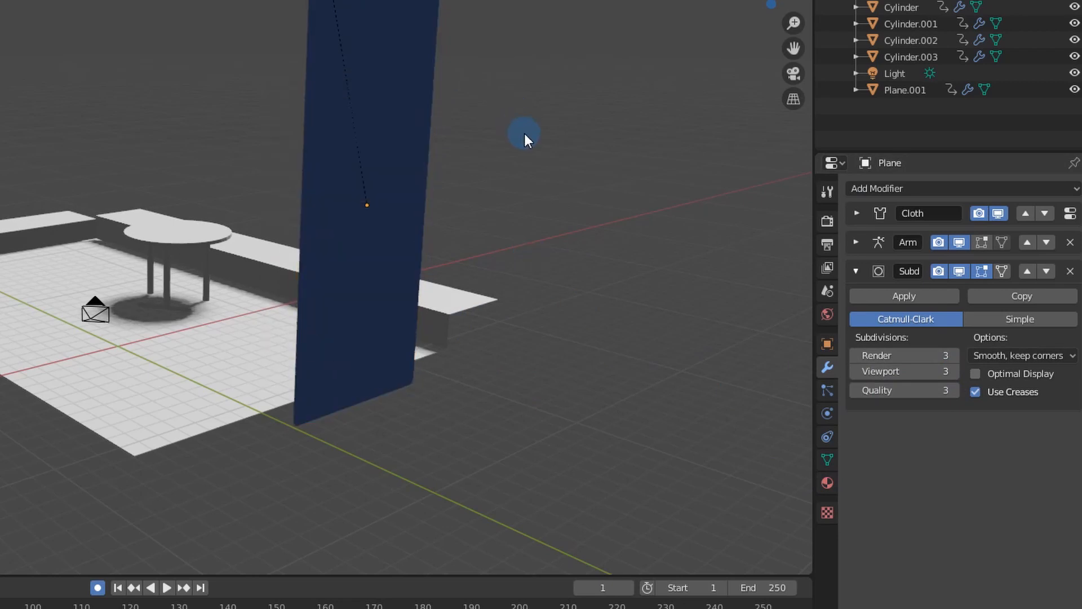
pyautogui.click(431, 108)
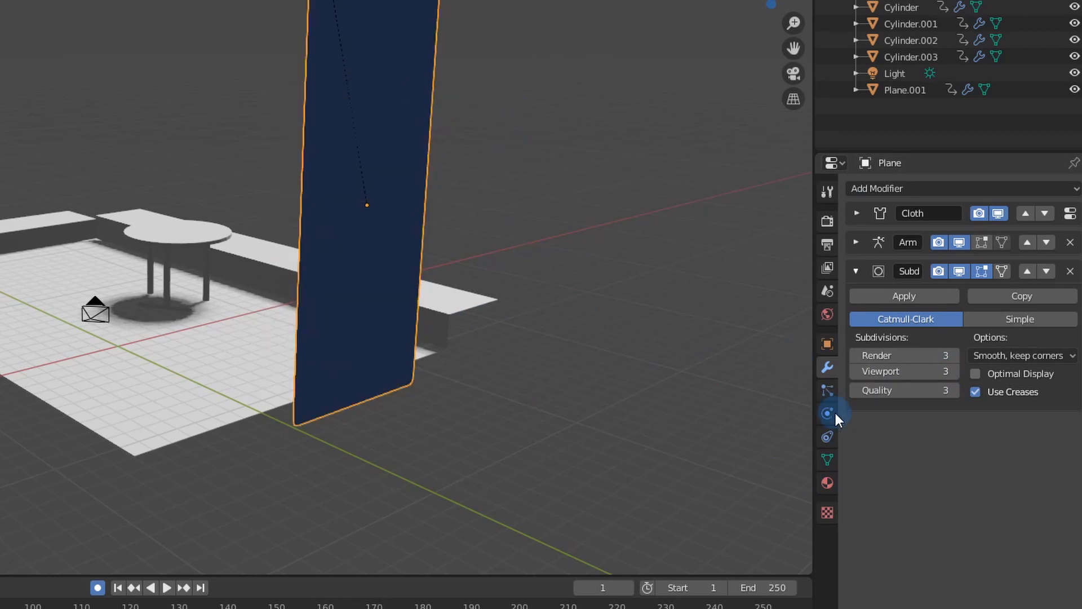
# - Delete the cloth's existing bake, bake the simulation again and play the animation
pyautogui.click(833, 410)
pyautogui.click(904, 462)
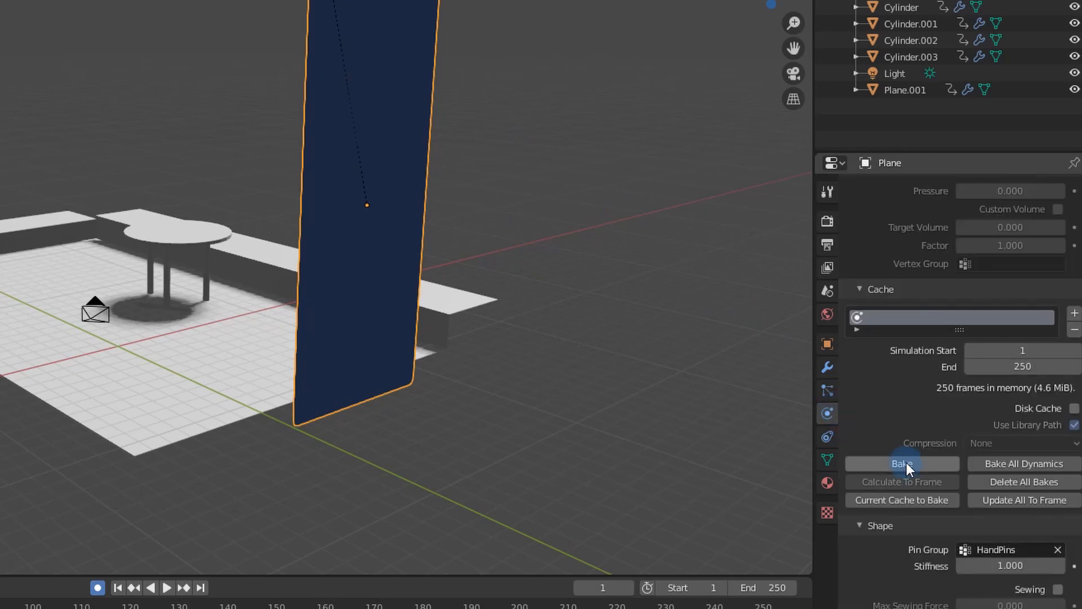
pyautogui.press('space')
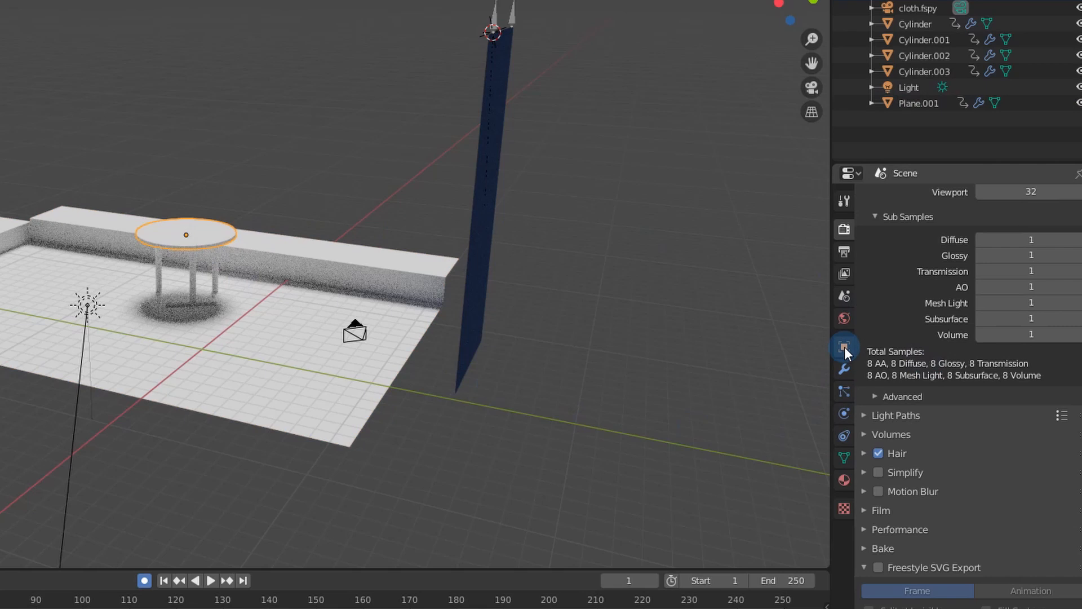
# - Enable Shadow Catcher on the tabletop, the table legs and base, and the patio ground geometry
pyautogui.click(905, 339)
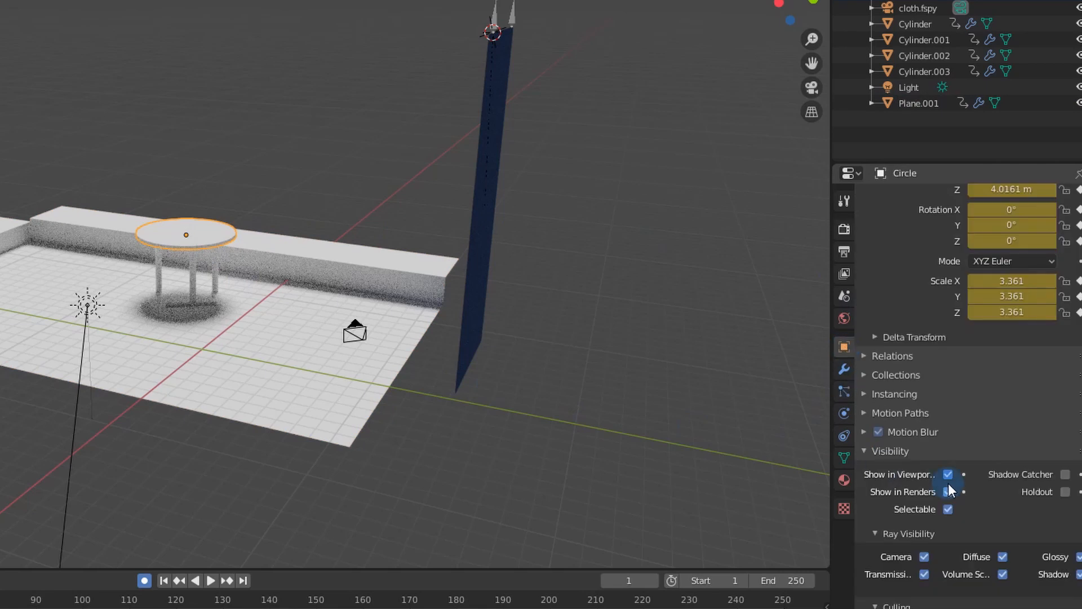
pyautogui.click(214, 266)
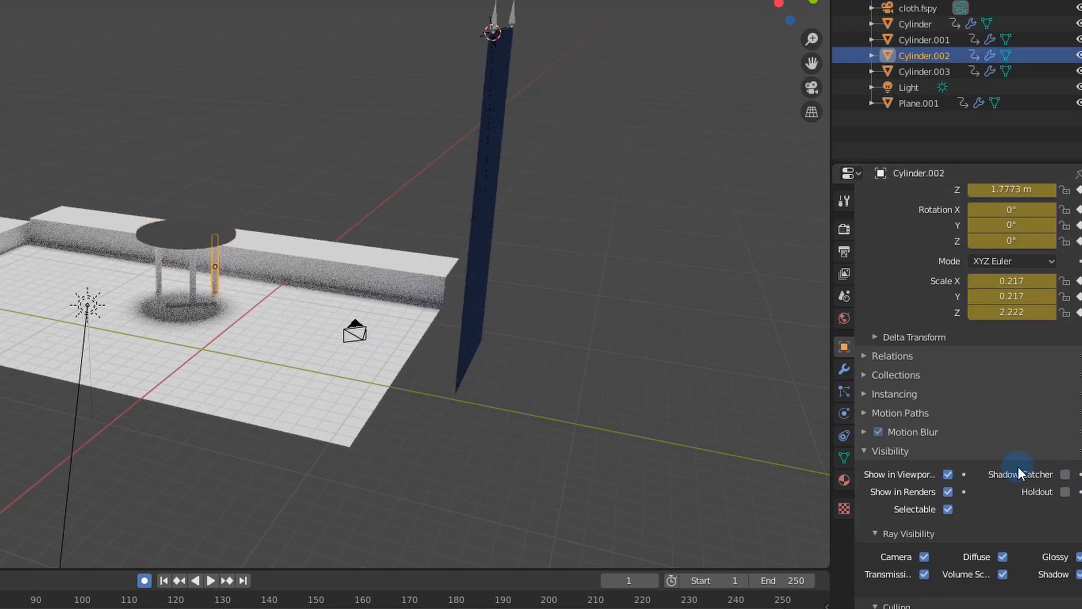
pyautogui.click(193, 280)
pyautogui.click(1065, 474)
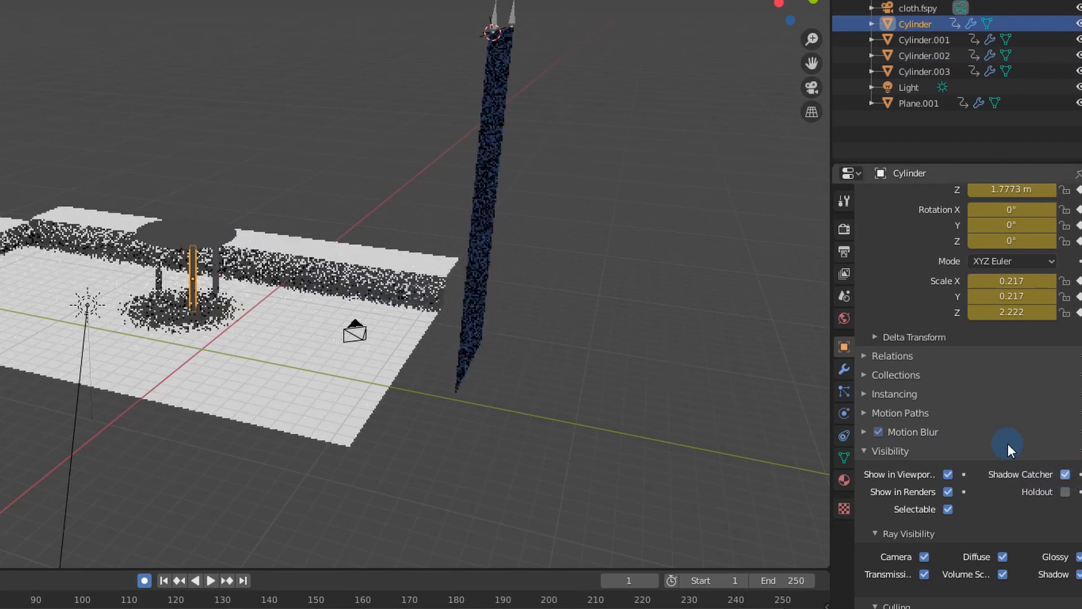
pyautogui.click(159, 267)
pyautogui.click(1066, 474)
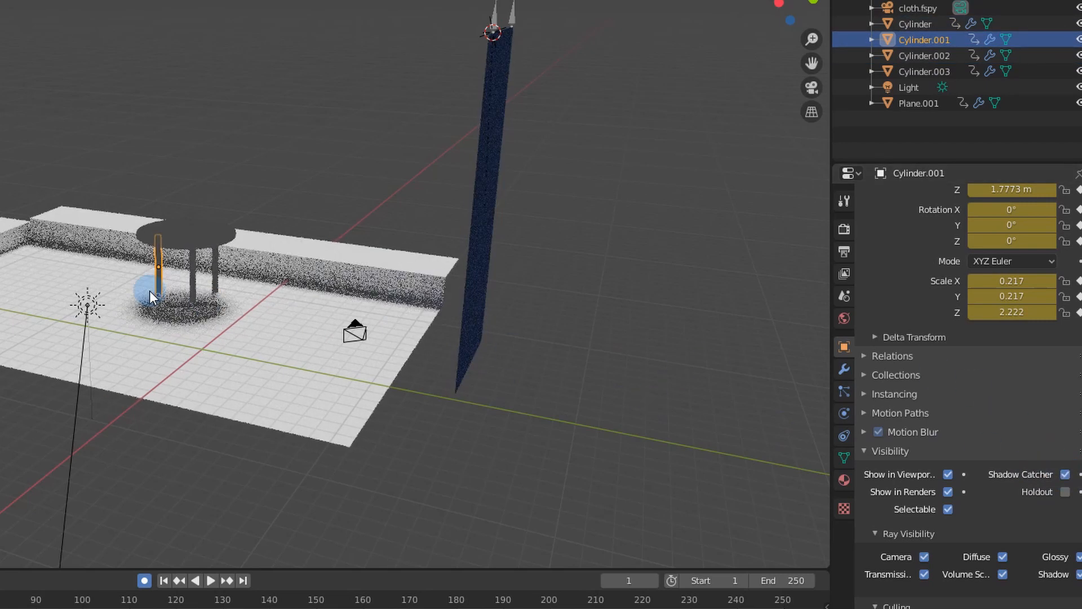
pyautogui.click(174, 307)
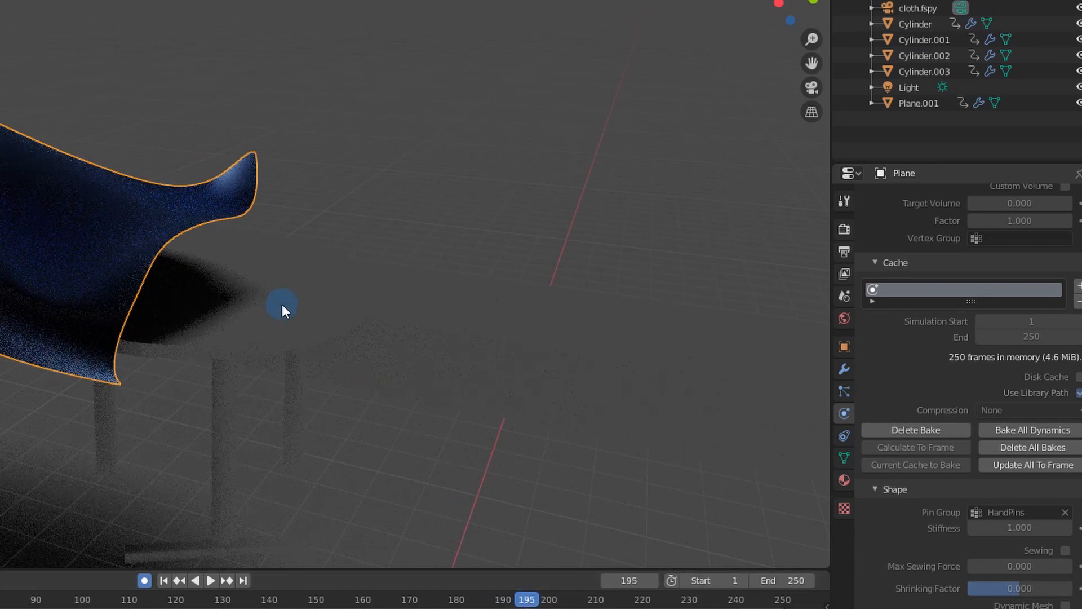
# - Enable the Denoising Data pass for the view layer
pyautogui.scroll(15, 906, 322)
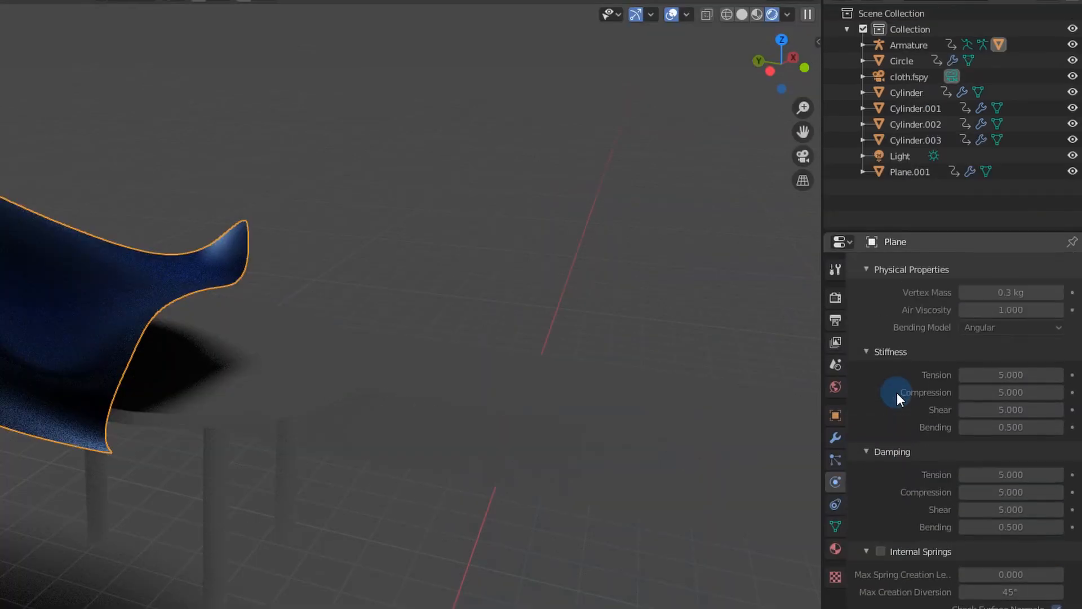
pyautogui.click(840, 274)
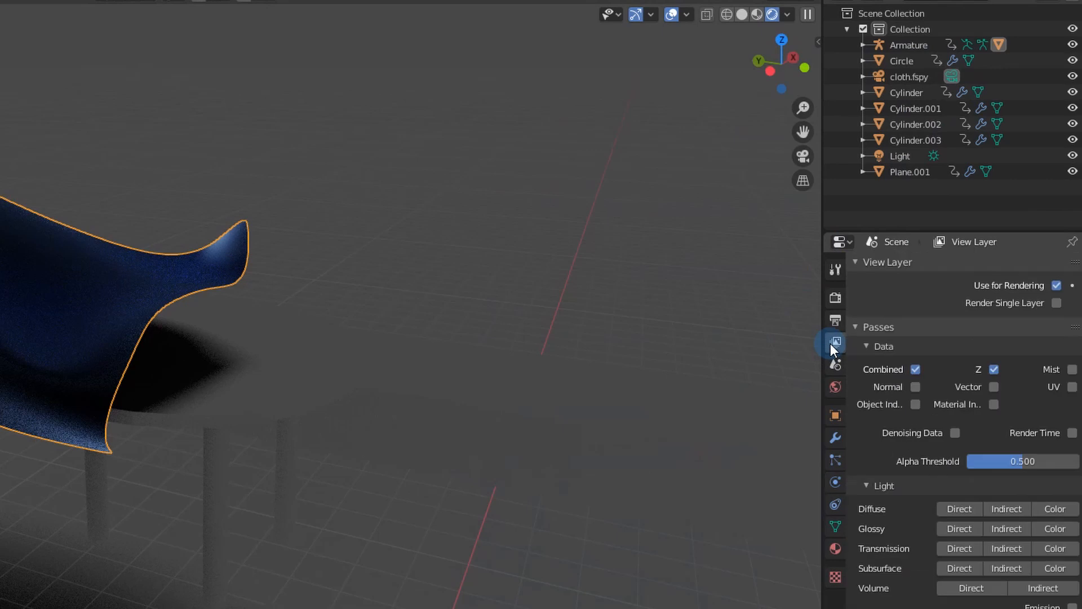
pyautogui.click(955, 433)
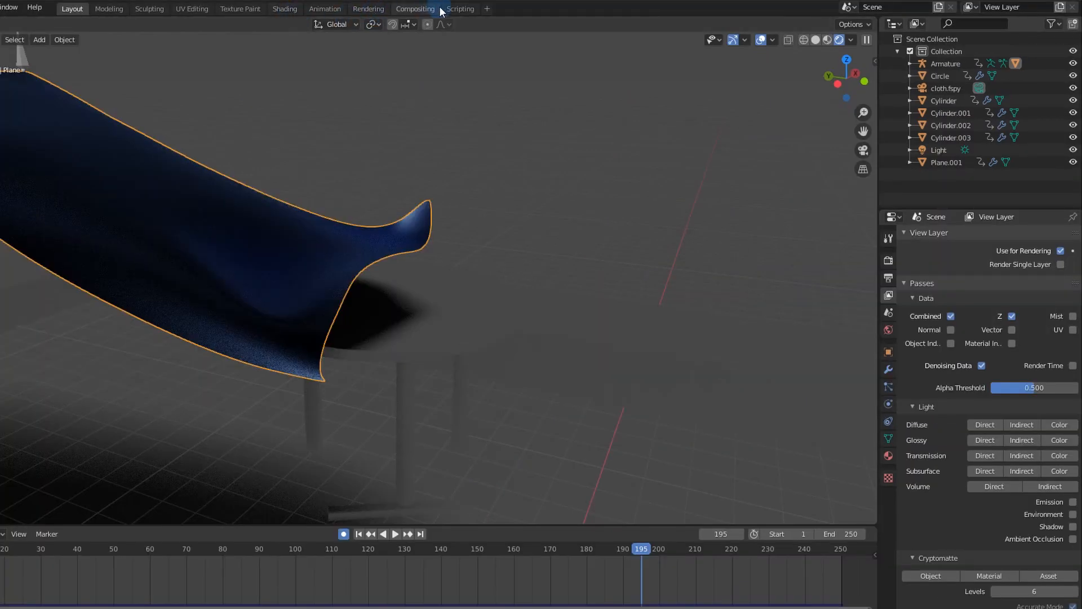
# - Enable Use Nodes in the compositor and place a Denoise node between the Render Layers and Composite nodes
pyautogui.click(439, 10)
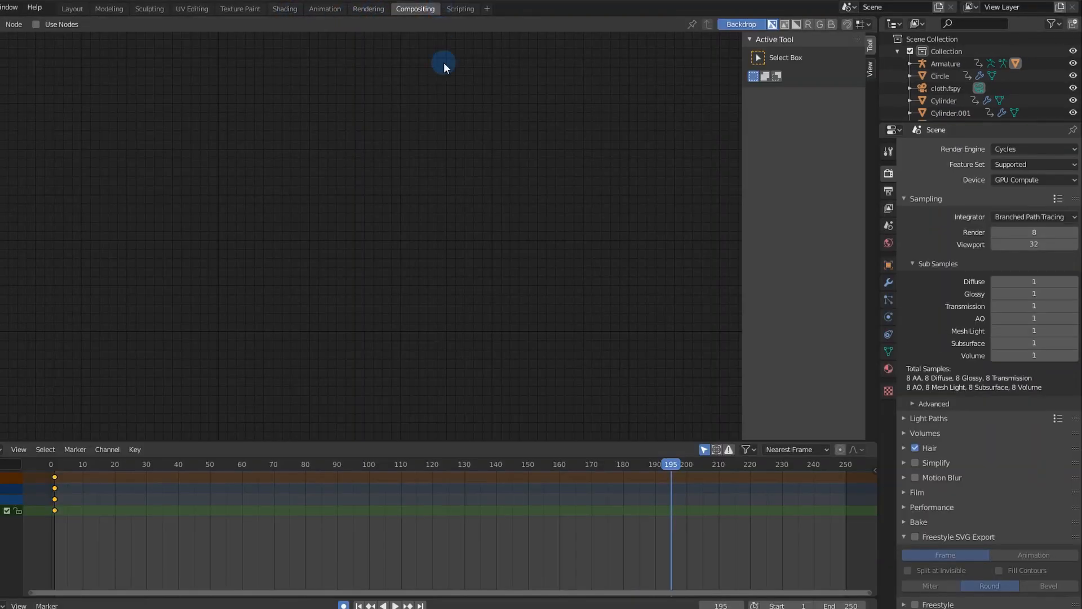
pyautogui.click(65, 26)
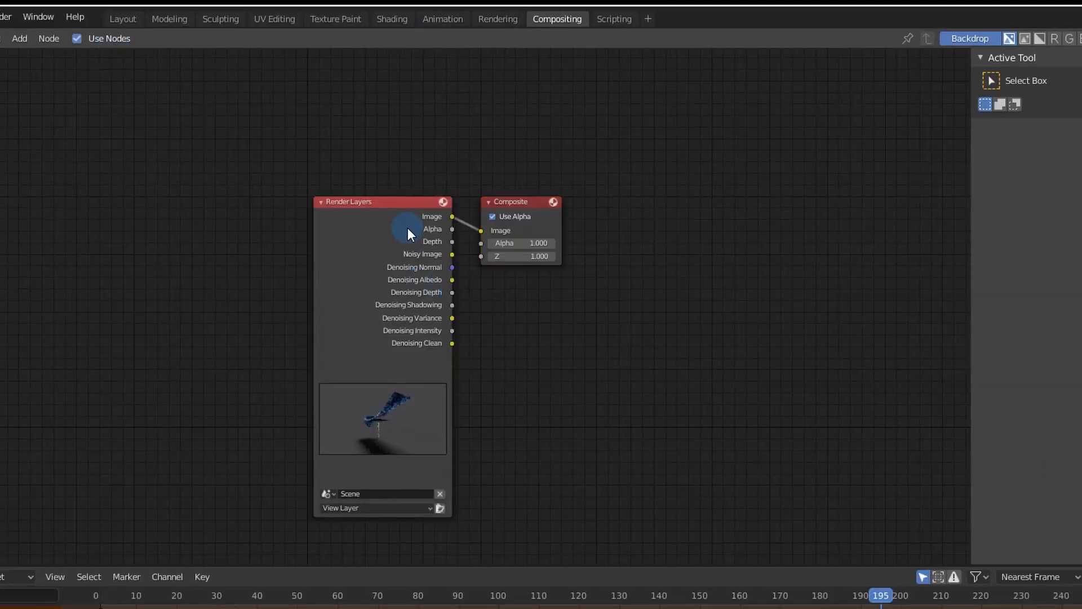
pyautogui.moveTo(408, 228); pyautogui.dragTo(229, 205)
pyautogui.hotkey('shift', 'a')
pyautogui.click(351, 313)
pyautogui.write('denoise')
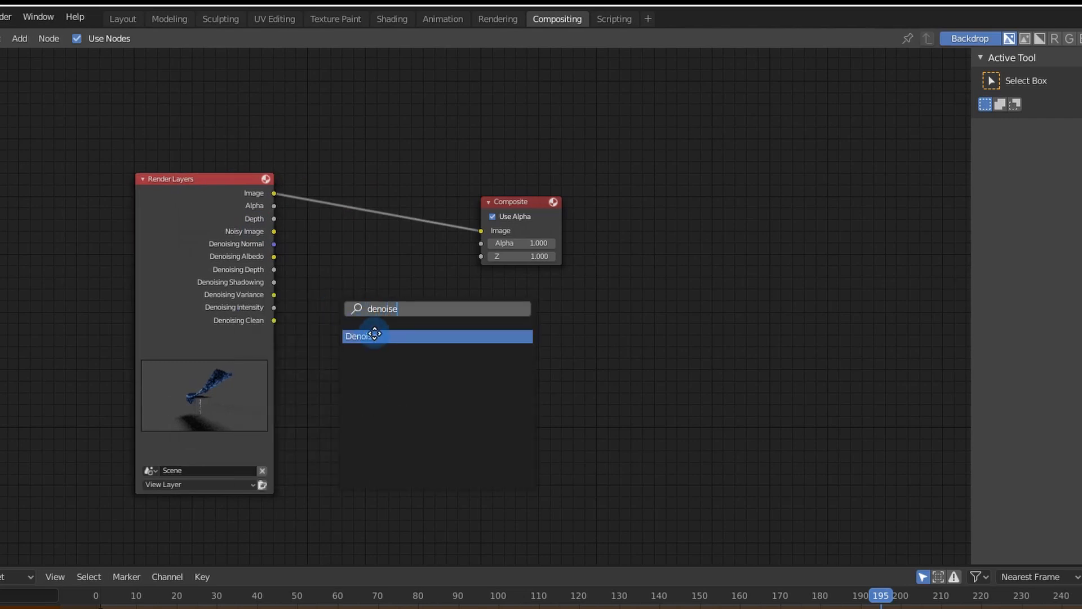
pyautogui.click(375, 336)
pyautogui.click(363, 289)
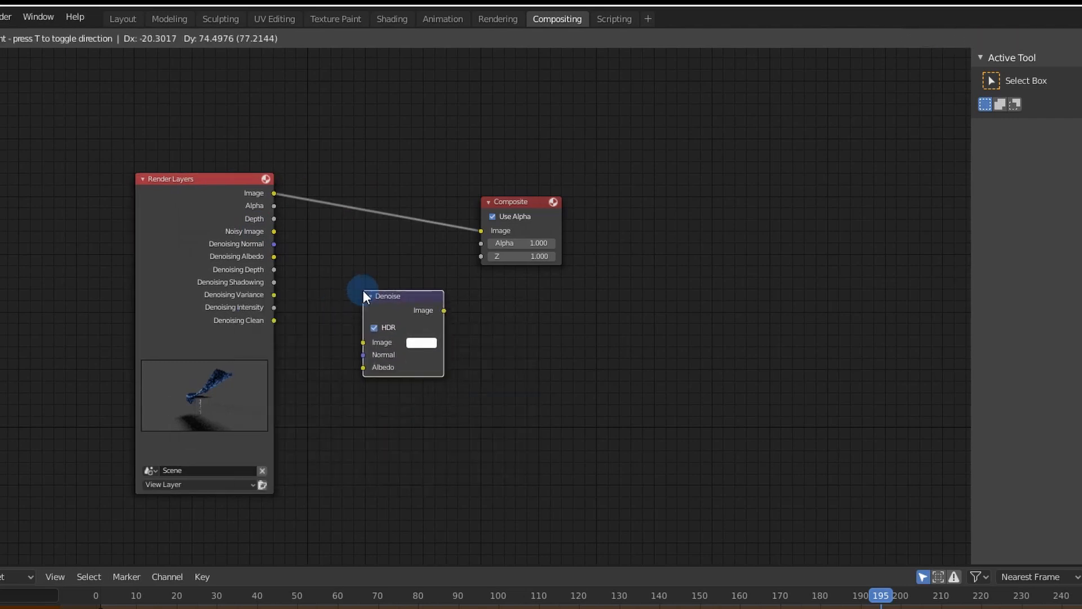
# - Connect Noisy Image, Denoising Normal and Denoising Albedo to the Denoise node's Image, Normal and Albedo inputs, and its output to the Composite image
pyautogui.moveTo(274, 232); pyautogui.dragTo(363, 343)
pyautogui.moveTo(274, 244); pyautogui.dragTo(363, 354)
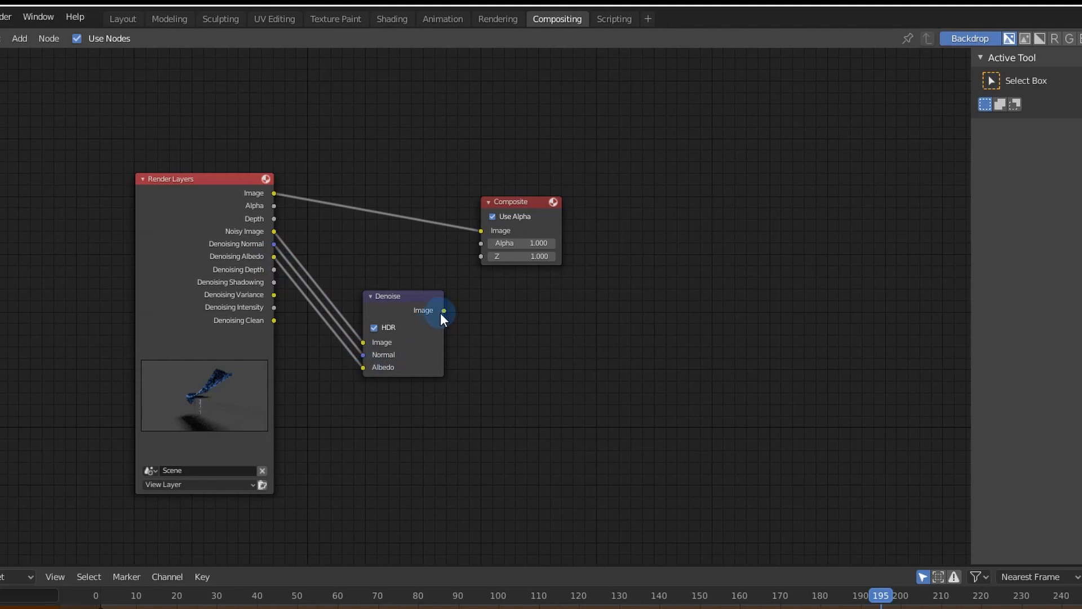
pyautogui.moveTo(444, 310); pyautogui.dragTo(481, 231)
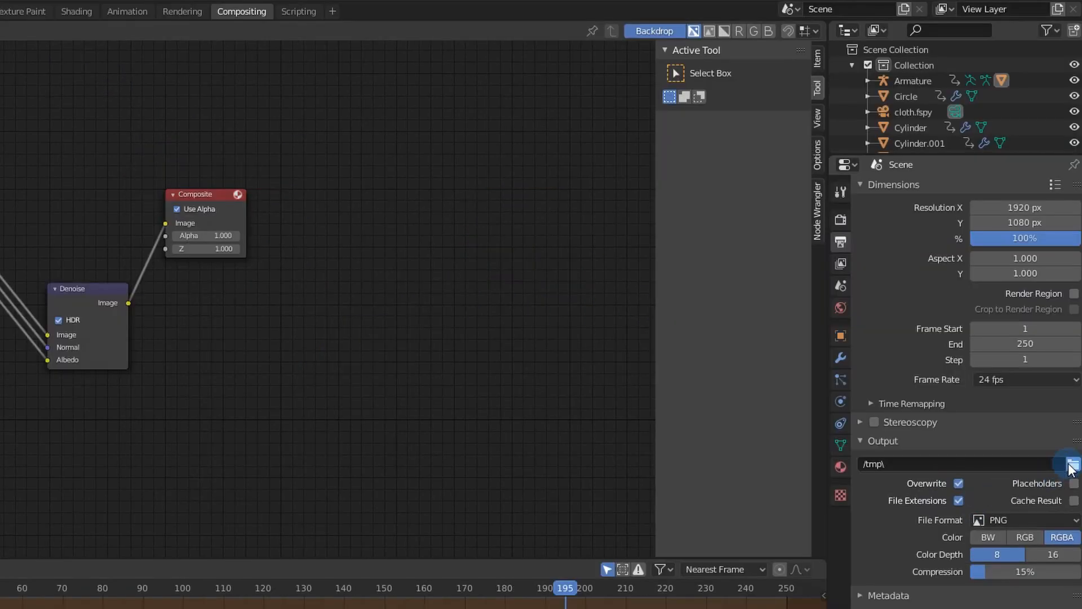
# - Set the render output to C:\tmp\clothdemo\ with frames 120 to 250, and enable the Transparent film background
pyautogui.click(1073, 463)
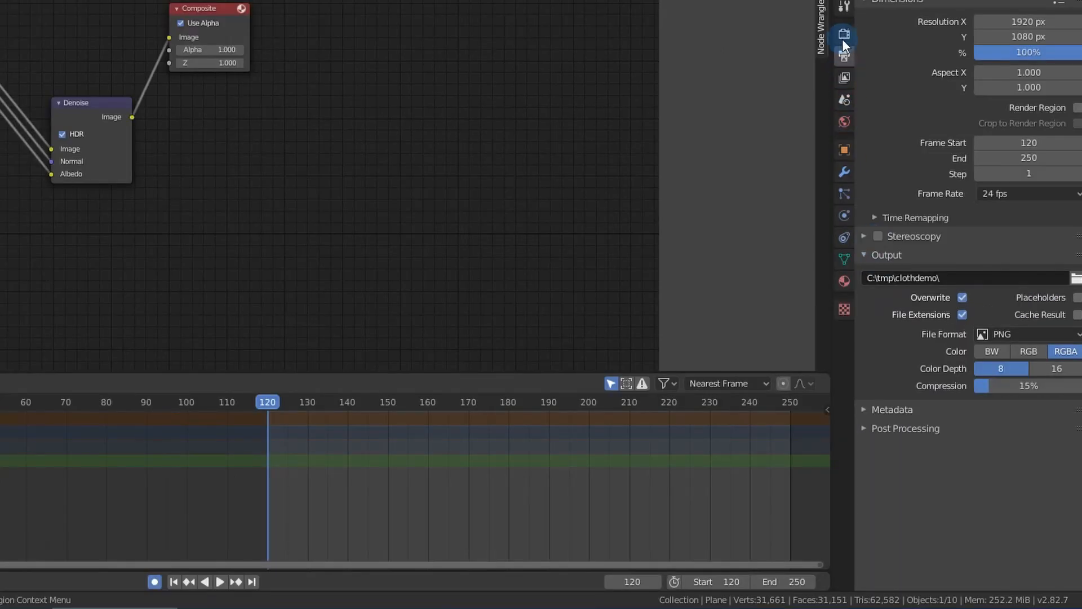
pyautogui.click(843, 35)
pyautogui.click(868, 437)
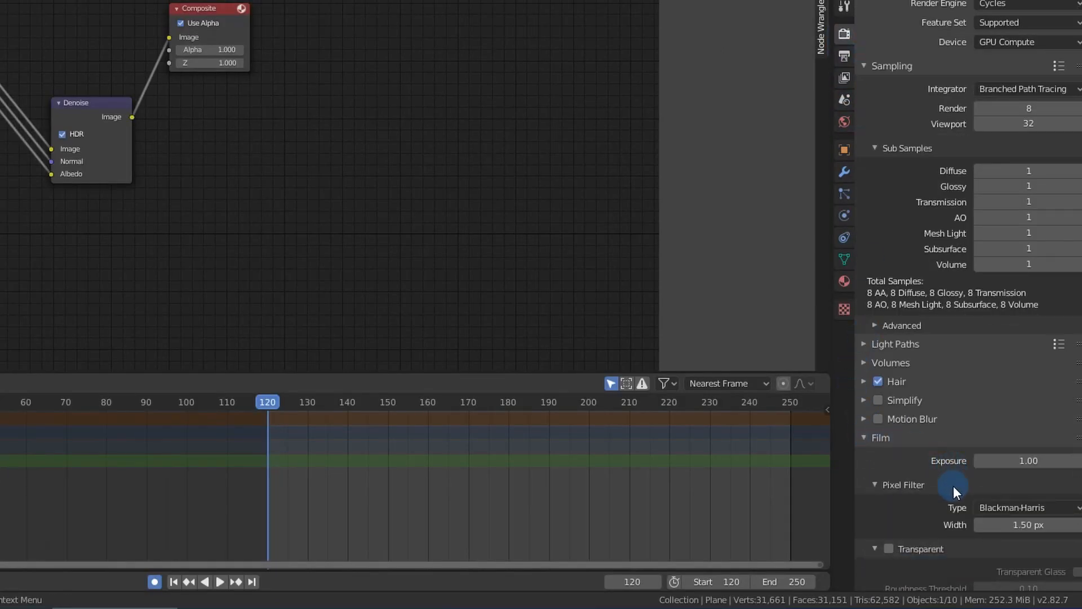
pyautogui.scroll(-3, 953, 485)
pyautogui.click(888, 484)
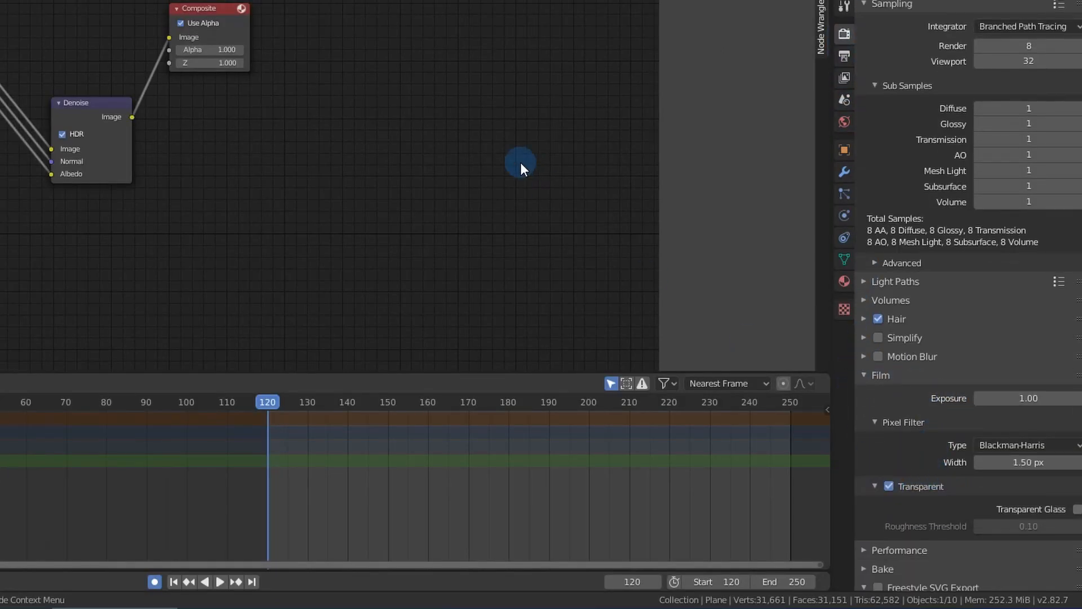